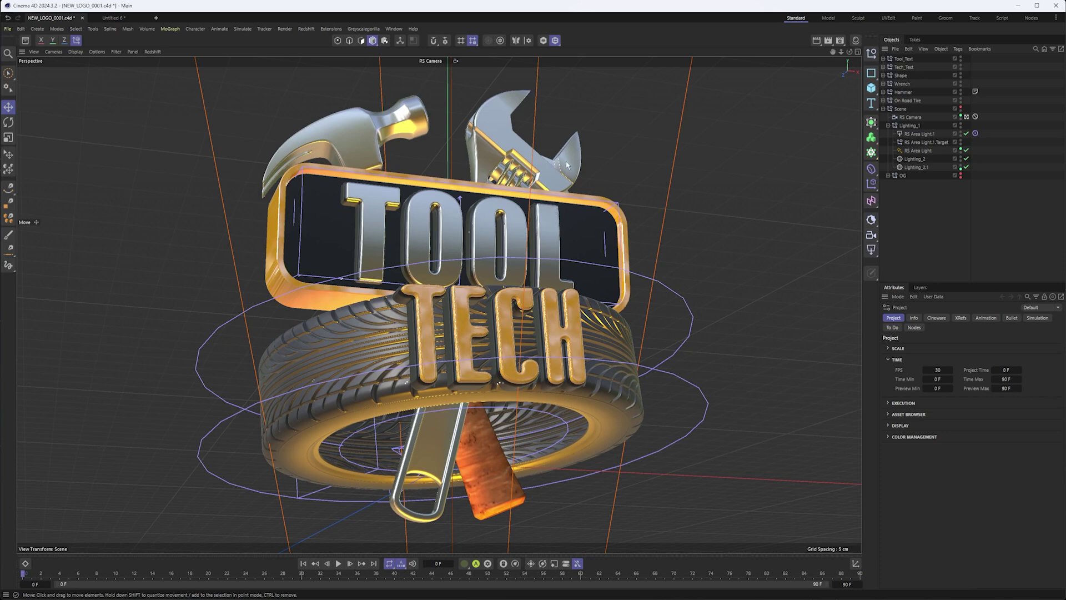
- Switch to the Untitled 6 scene and keep Standard as the renderer in Render Settings
left_click(110, 18)
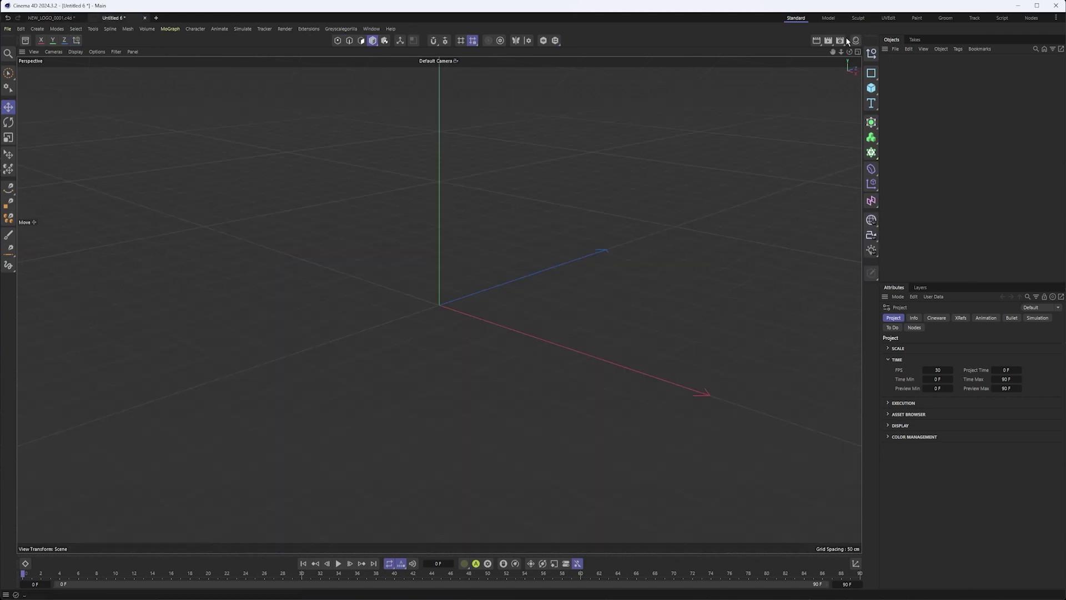
left_click(840, 40)
left_click_drag(882, 37, 506, 80)
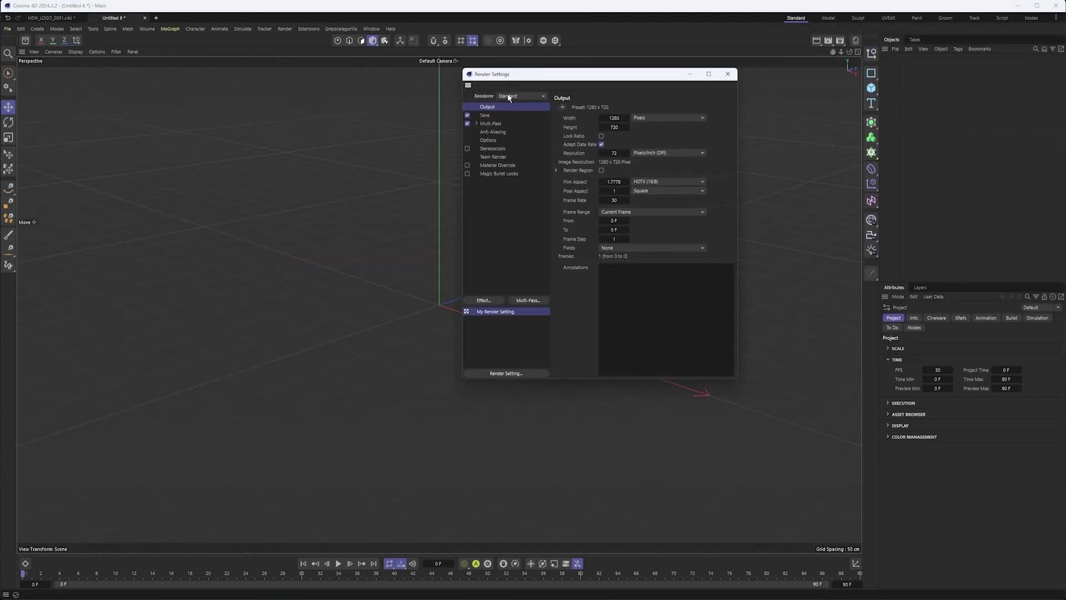
left_click(509, 97)
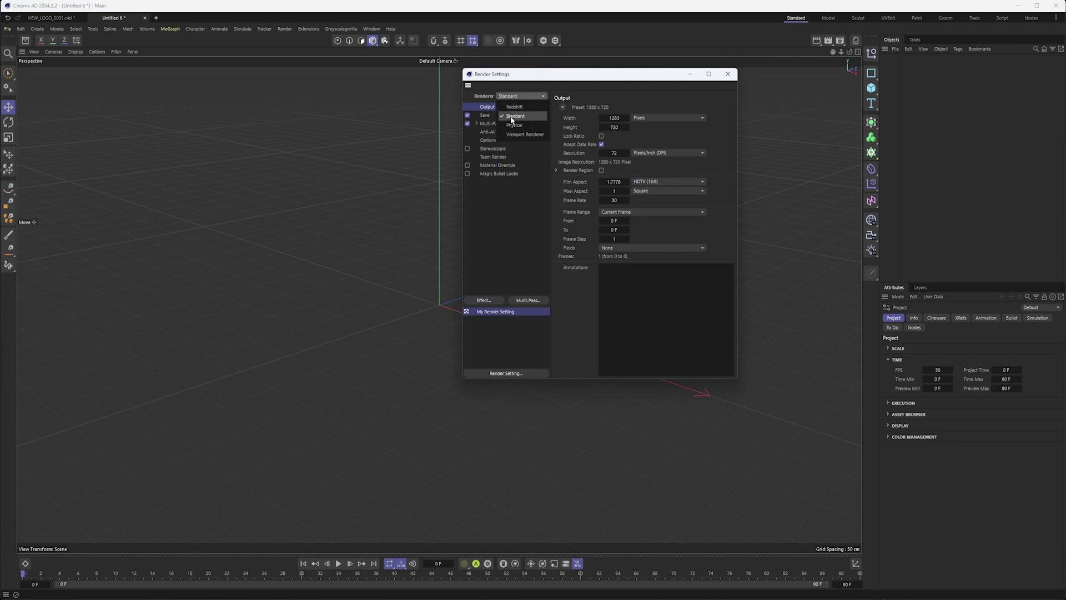
left_click(519, 118)
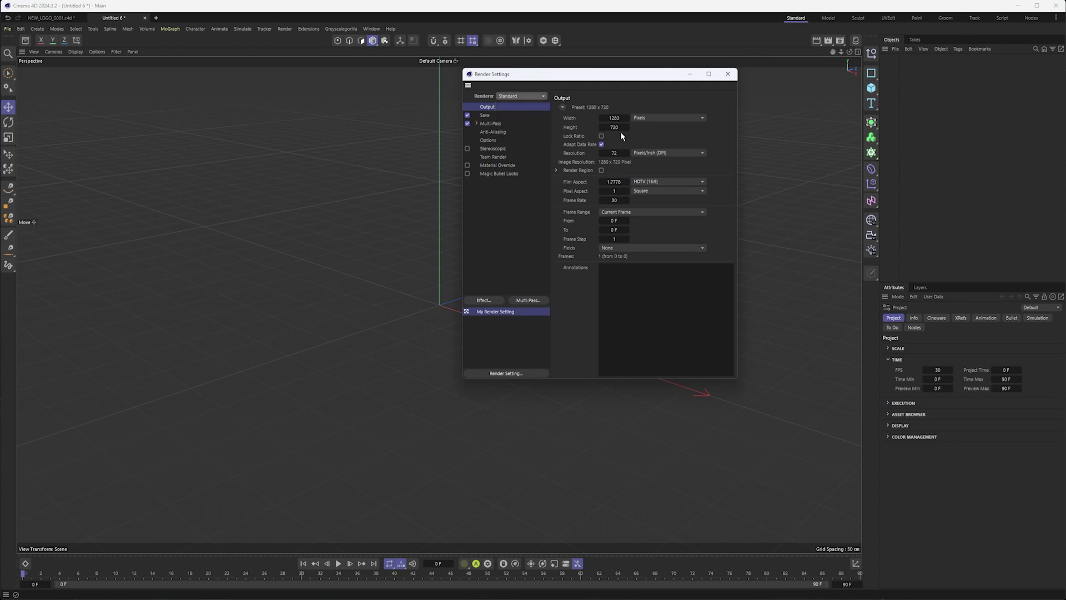
- Add a Background object from the environment objects and close Render Settings
left_click(873, 224)
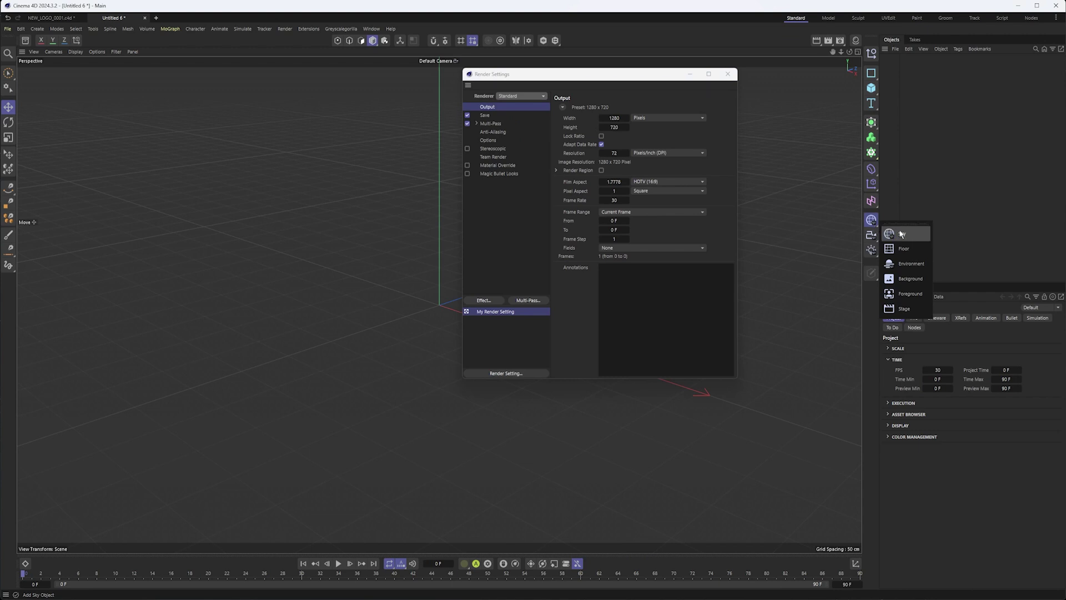
left_click(920, 279)
left_click(727, 74)
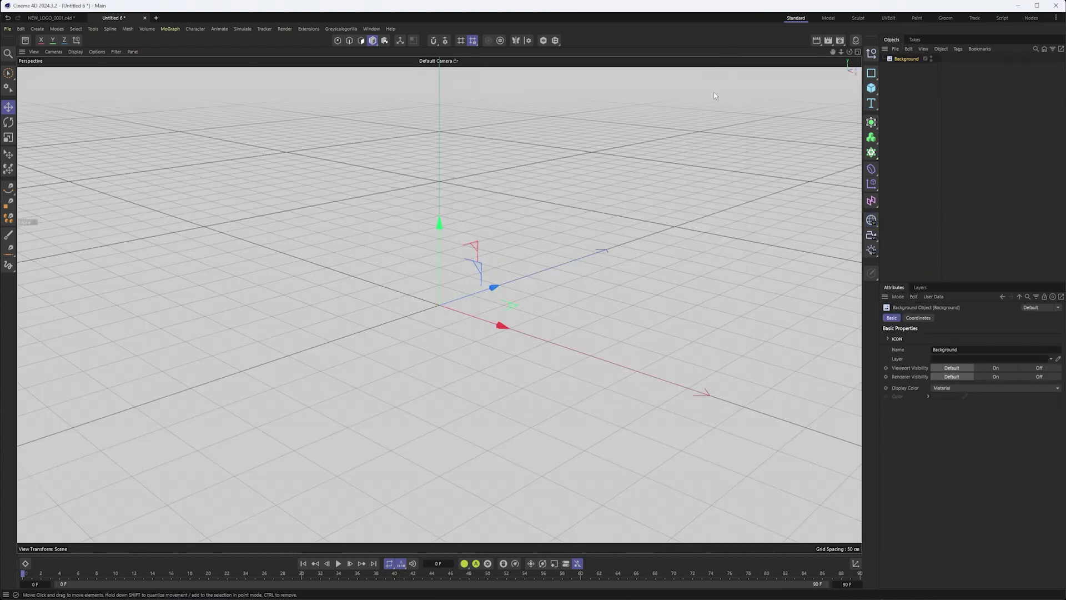
left_click_drag(437, 282, 456, 269, "alt")
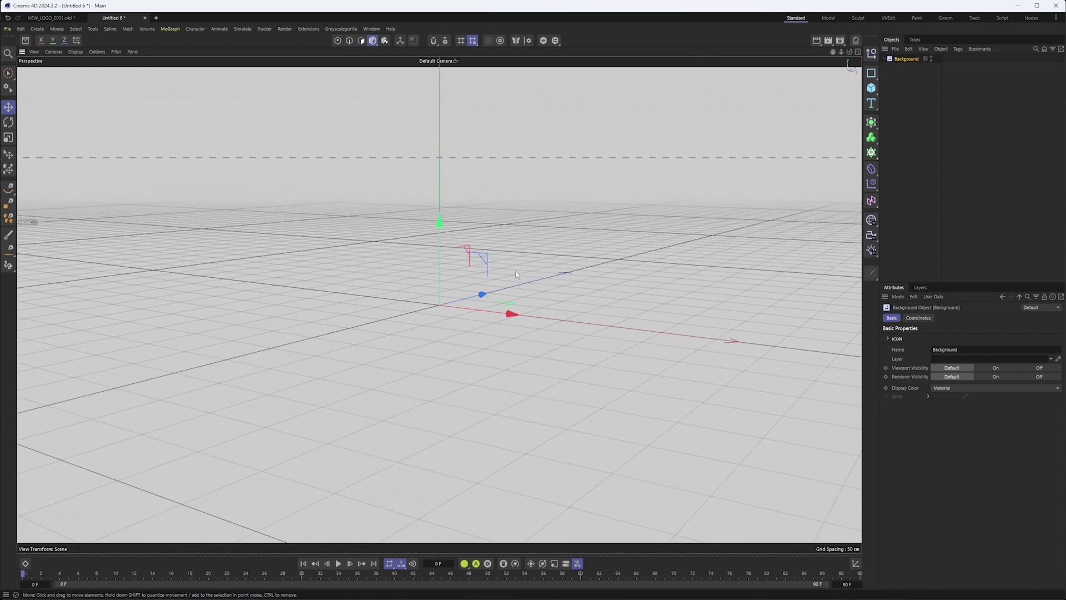
- Create a new material Mat on the Background and darken its colour to 21% value
left_click(855, 41)
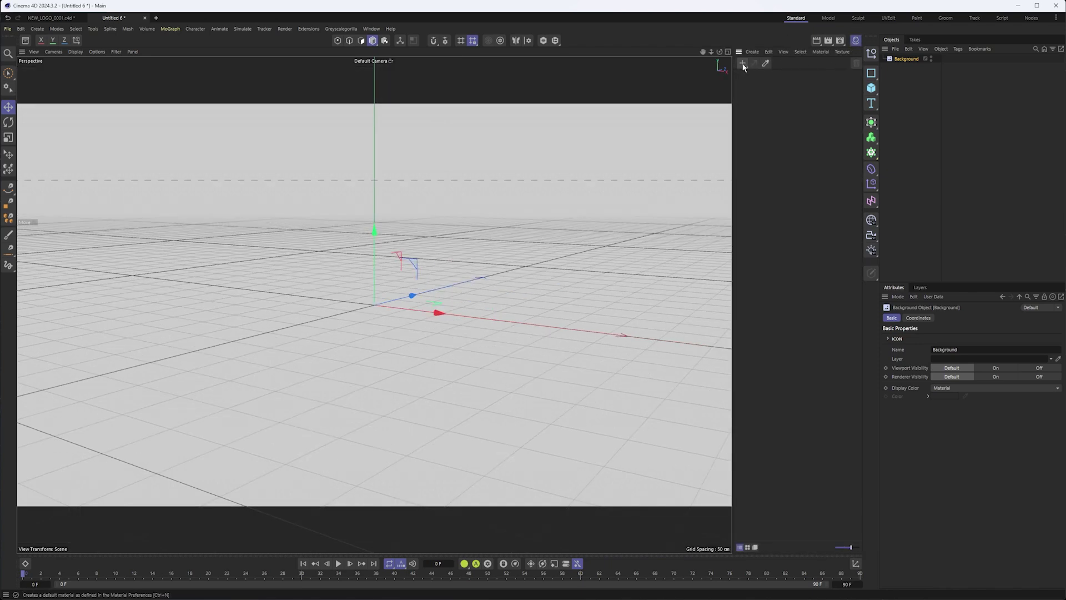
double_click(742, 78)
left_click_drag(741, 79, 919, 59)
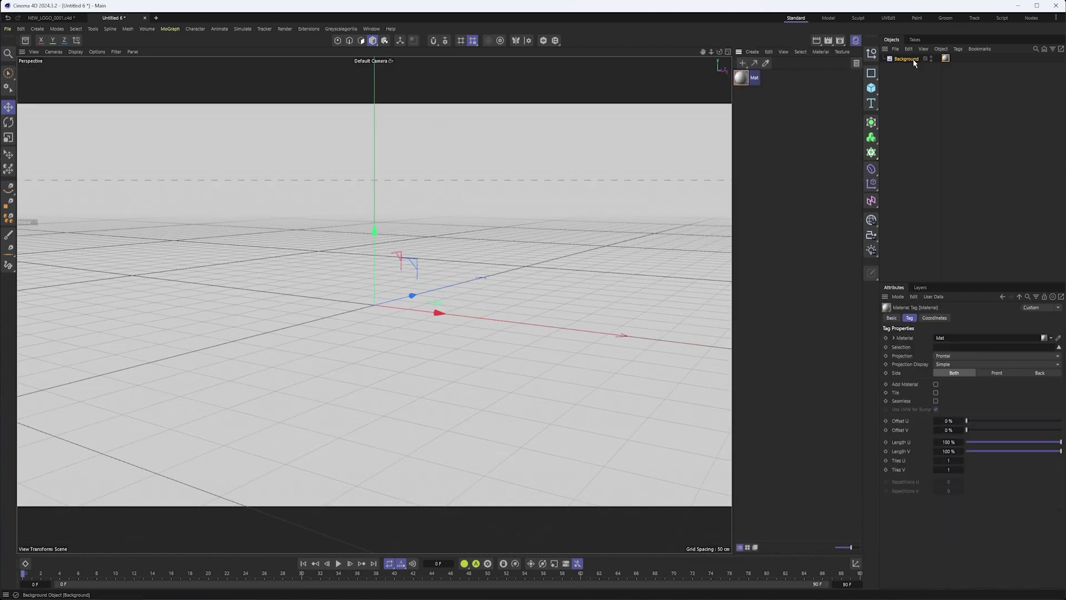
left_click(742, 78)
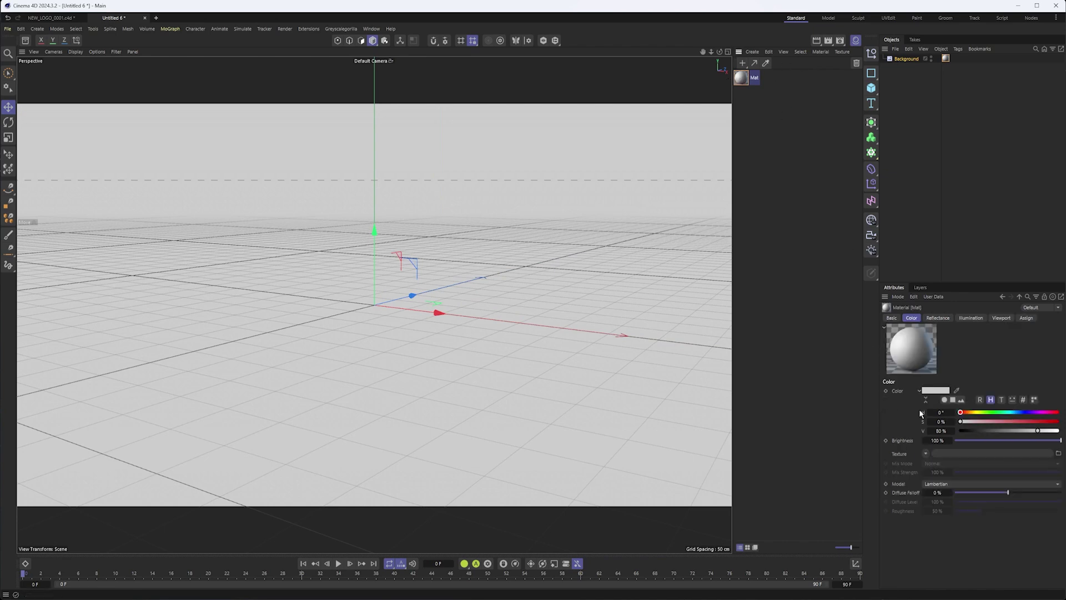
left_click_drag(986, 432, 980, 431)
left_click(925, 453)
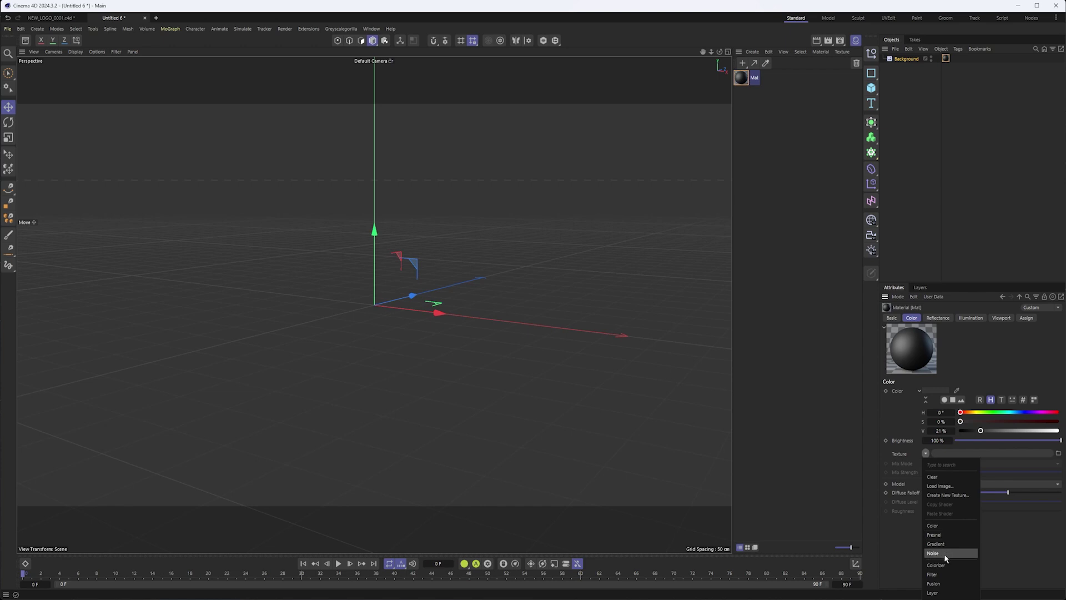
left_click(884, 508)
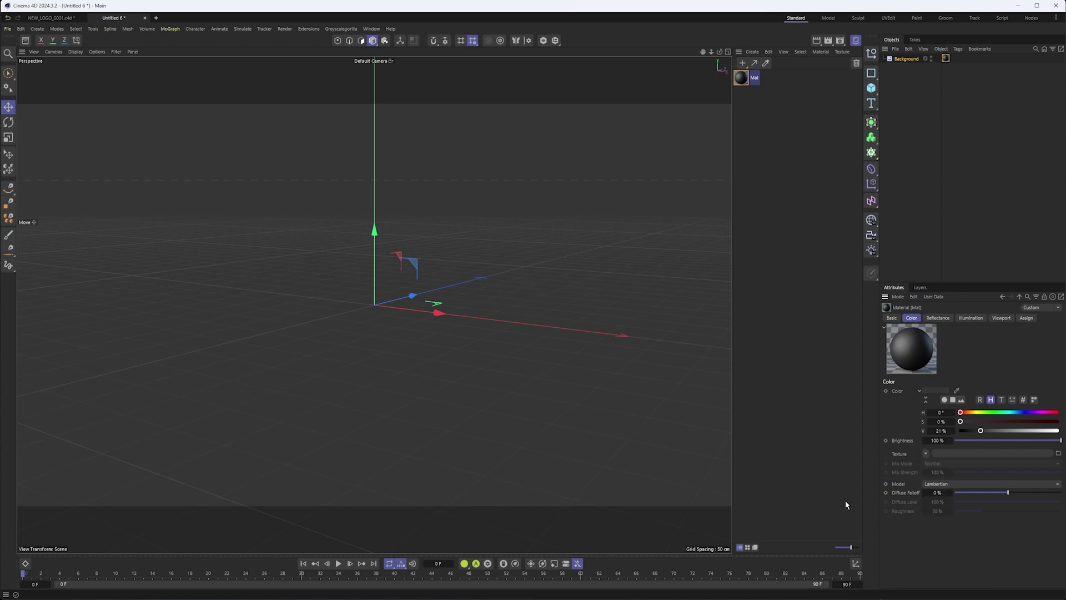
- Delete the Background object and return to the NEW_LOGO_0001.c4d scene
left_click(894, 59)
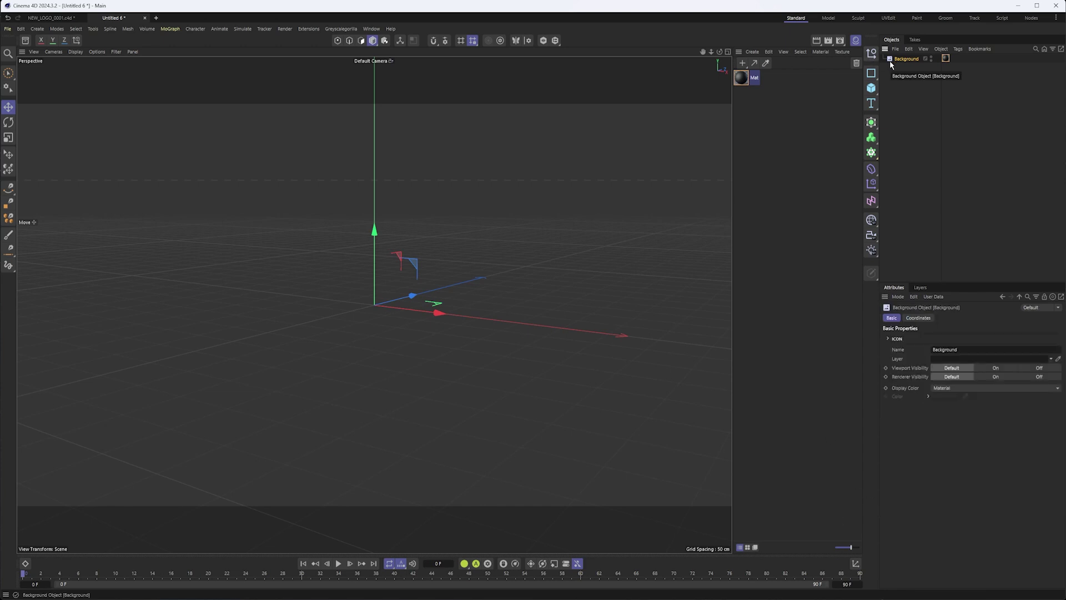
key("Delete")
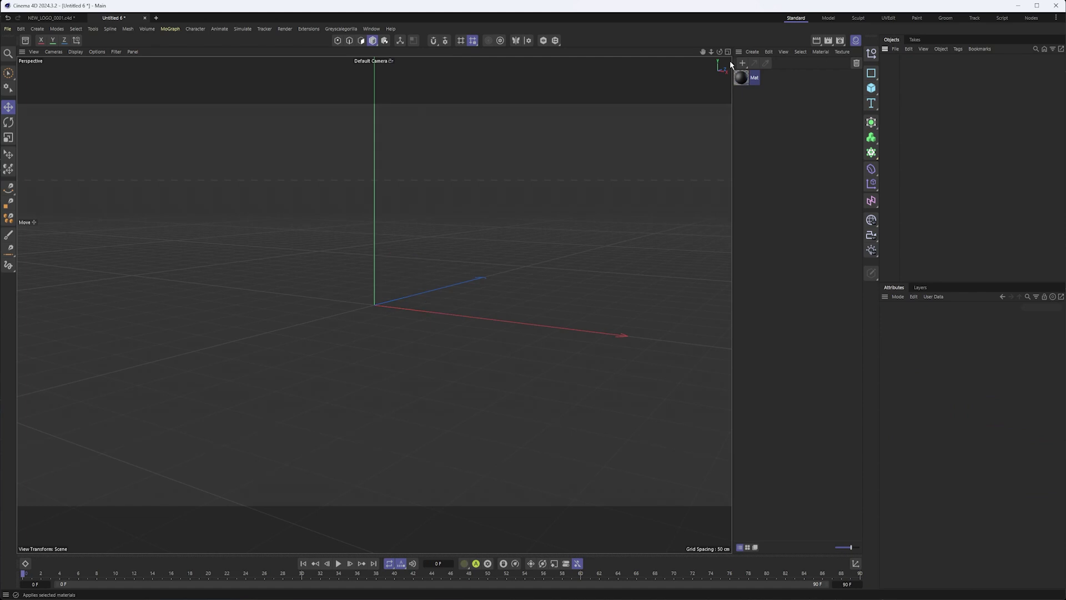
left_click(62, 19)
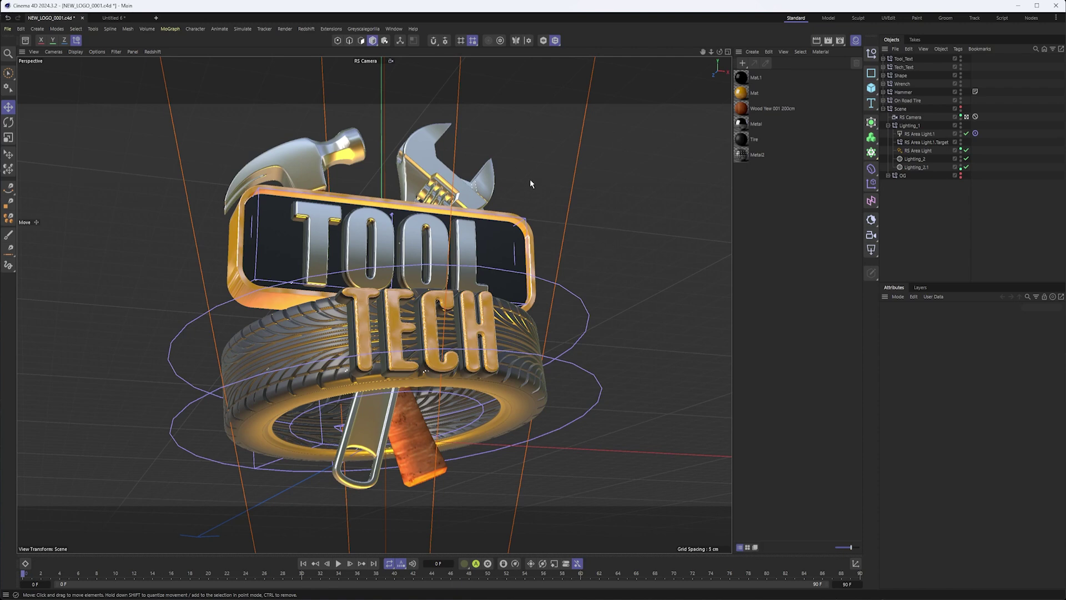
- Try overriding the RS Camera background, then set it back to Off
left_click(910, 117)
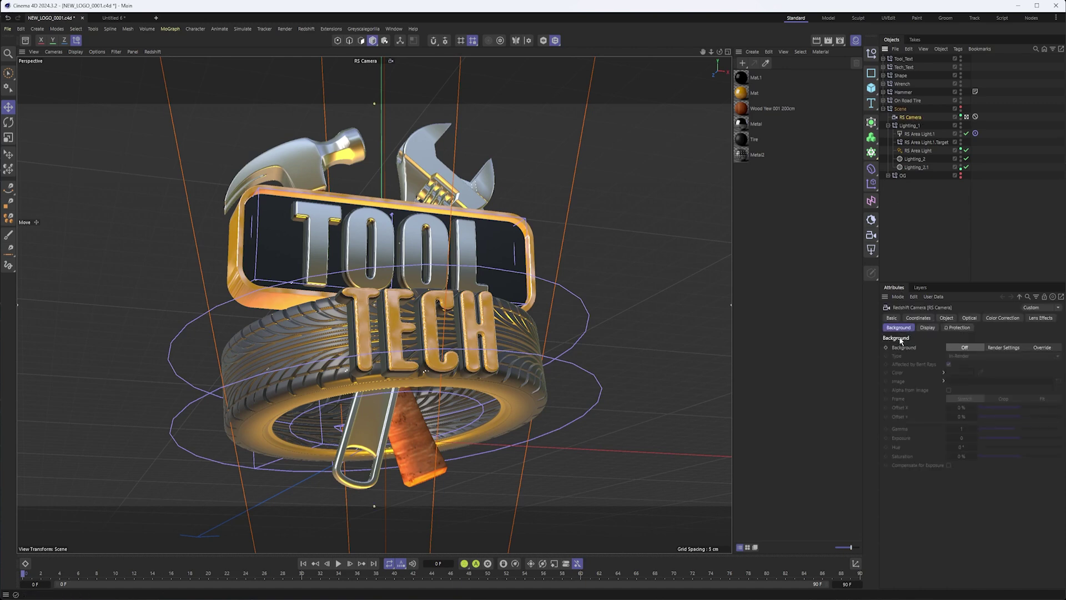
left_click(1039, 348)
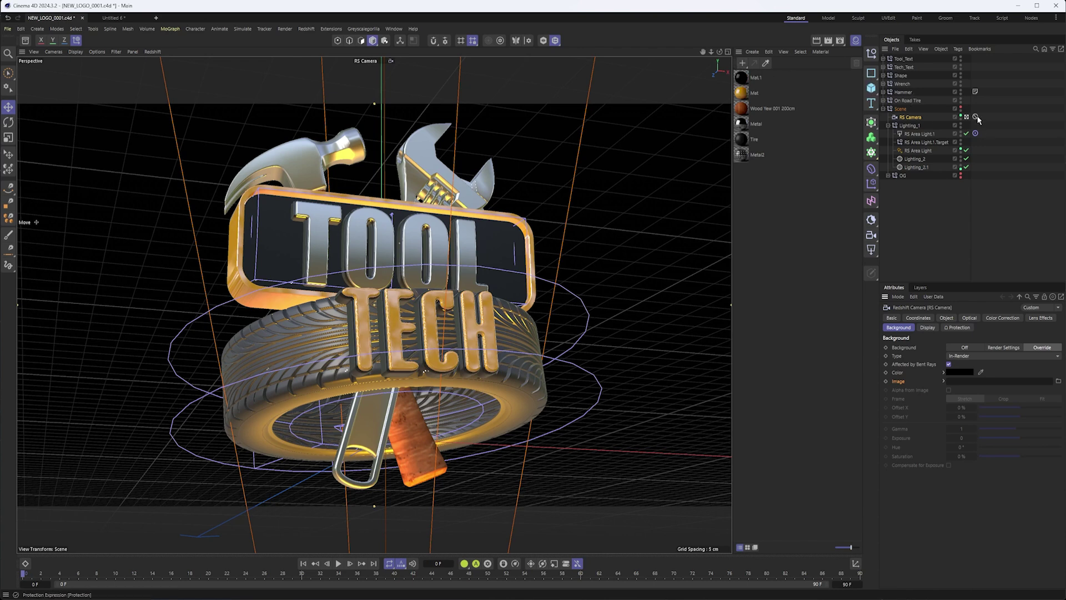
left_click(964, 347)
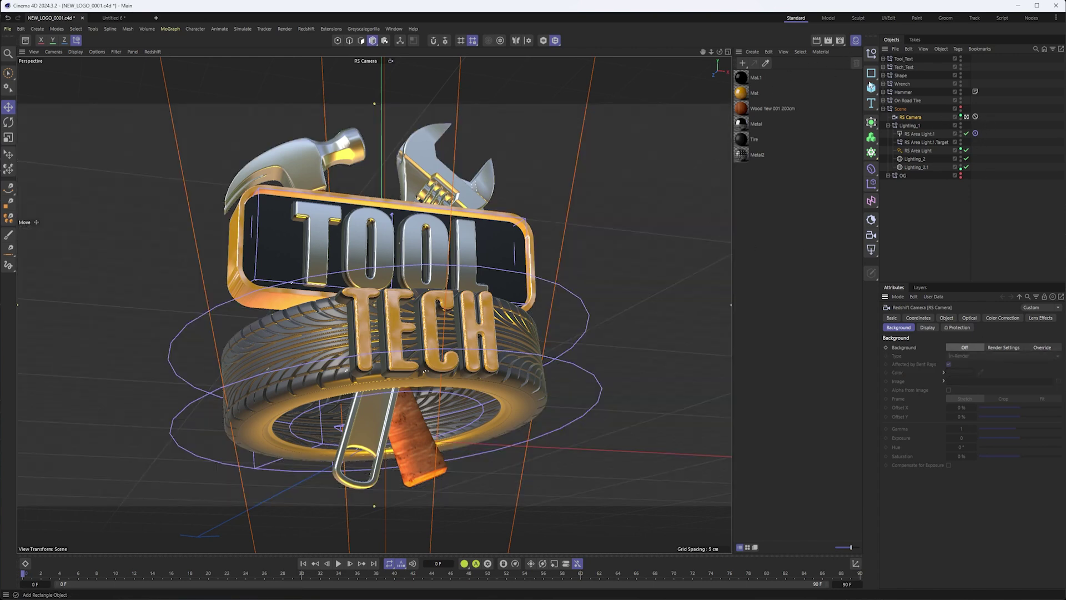
left_click(871, 87)
- Add a 400 cm Plane, rotate it to 90° pitch, and view it from the Default Camera
left_click(917, 117)
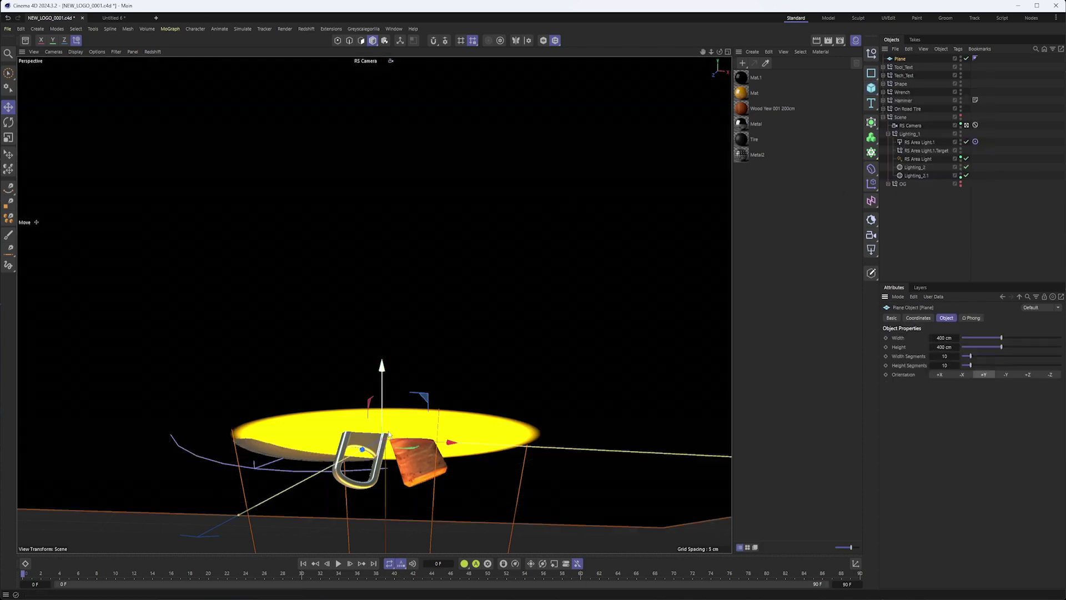
key("r")
left_click_drag(394, 420, 388, 491)
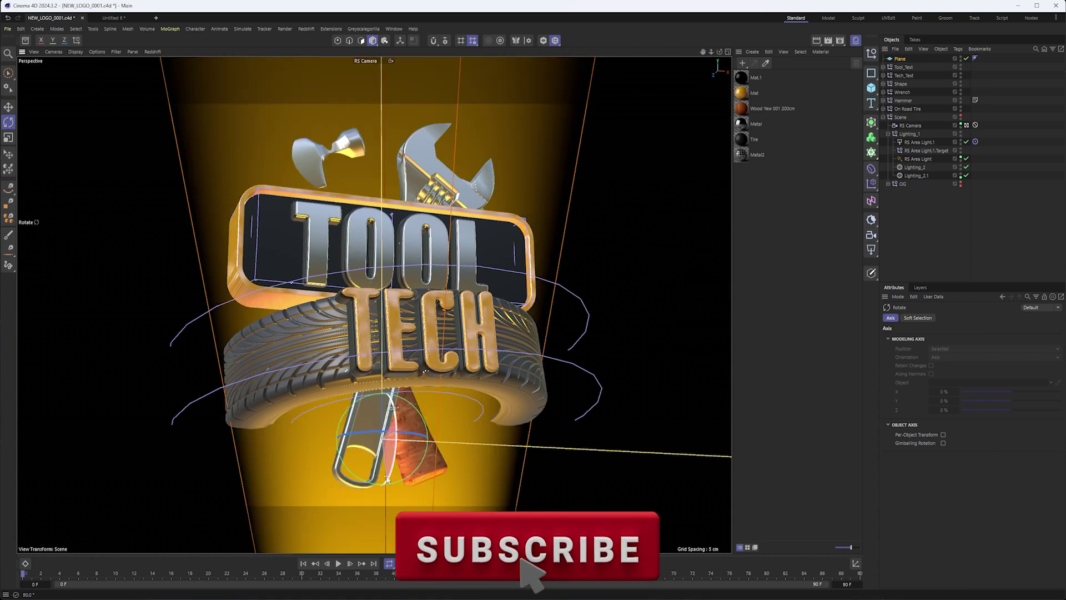
left_click(899, 58)
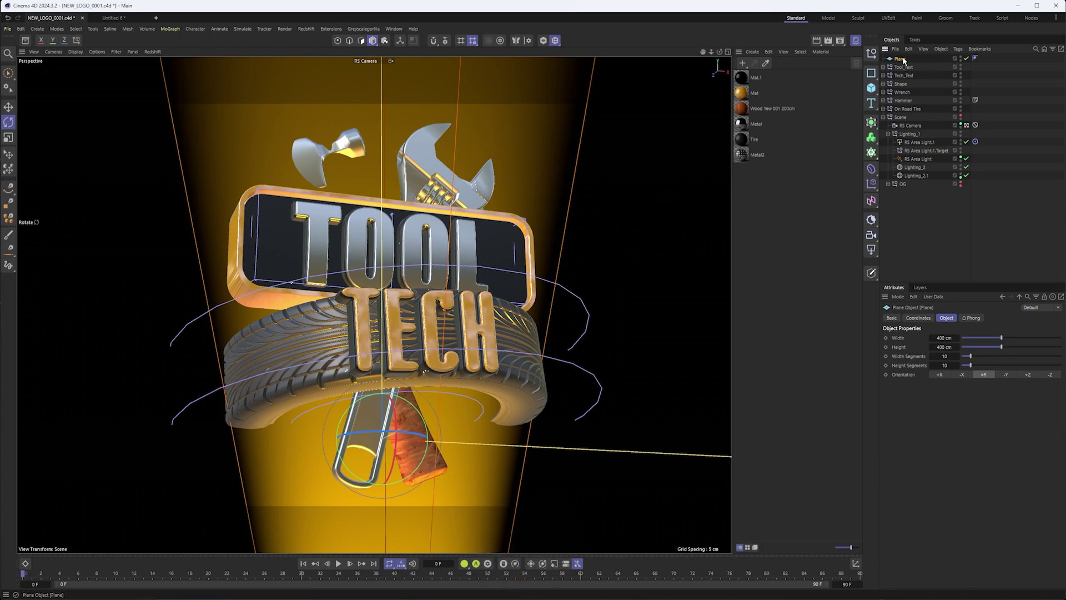
left_click(922, 318)
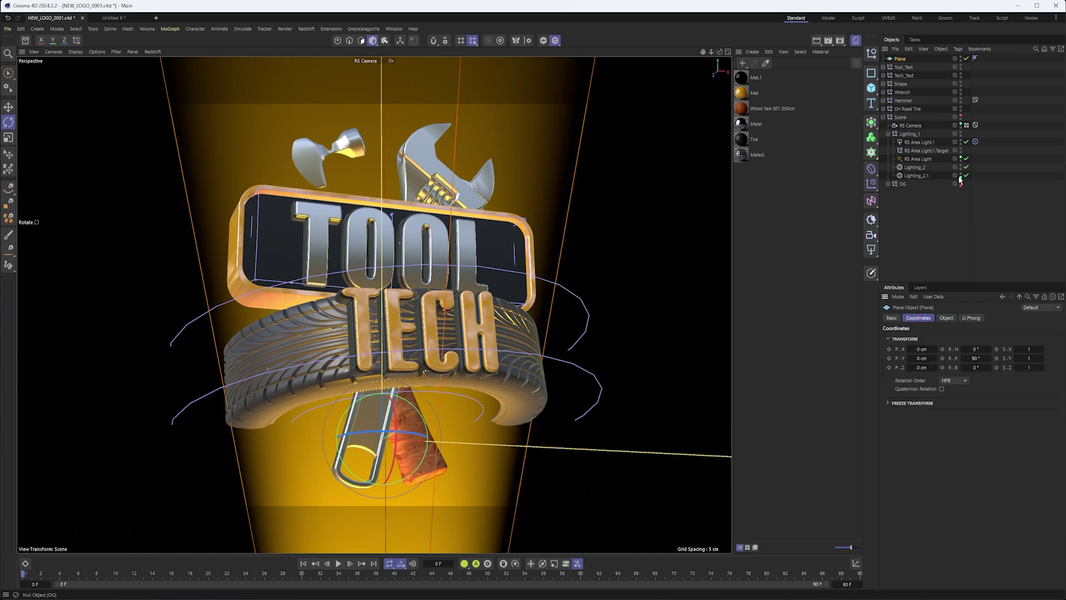
left_click(966, 125)
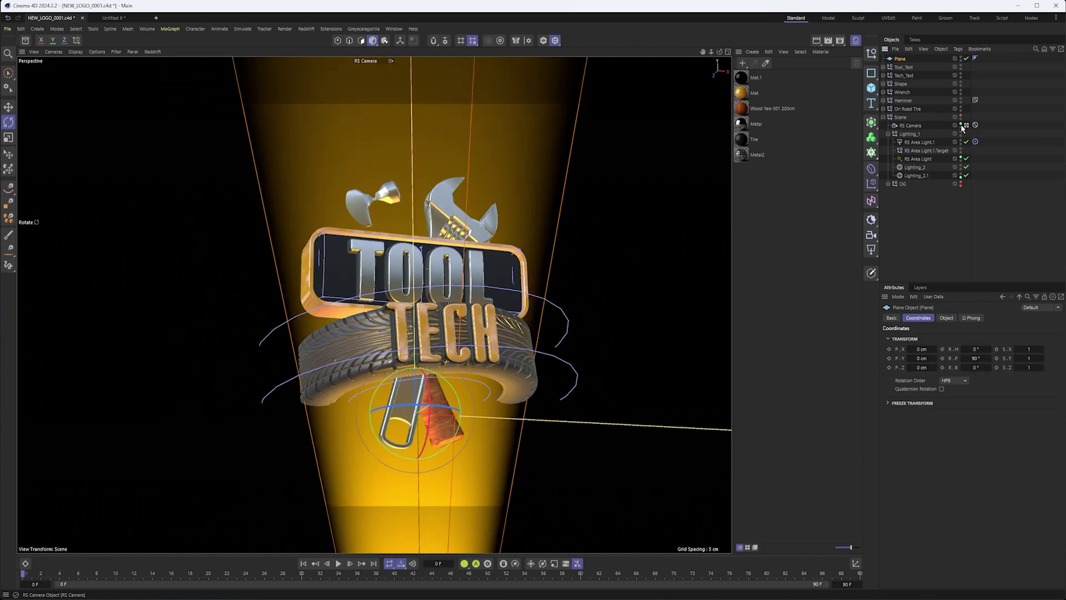
left_click_drag(365, 303, 439, 315, "alt")
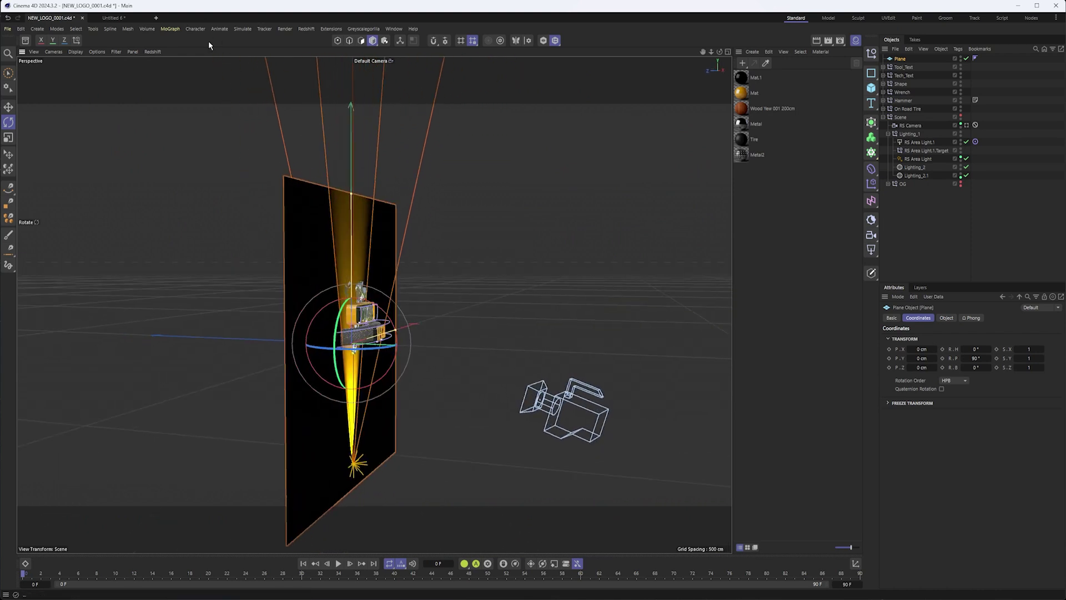
- Start the Redshift IPR and slide the Plane along Z just behind the logo, back in RS Camera
left_click(152, 52)
key("Escape")
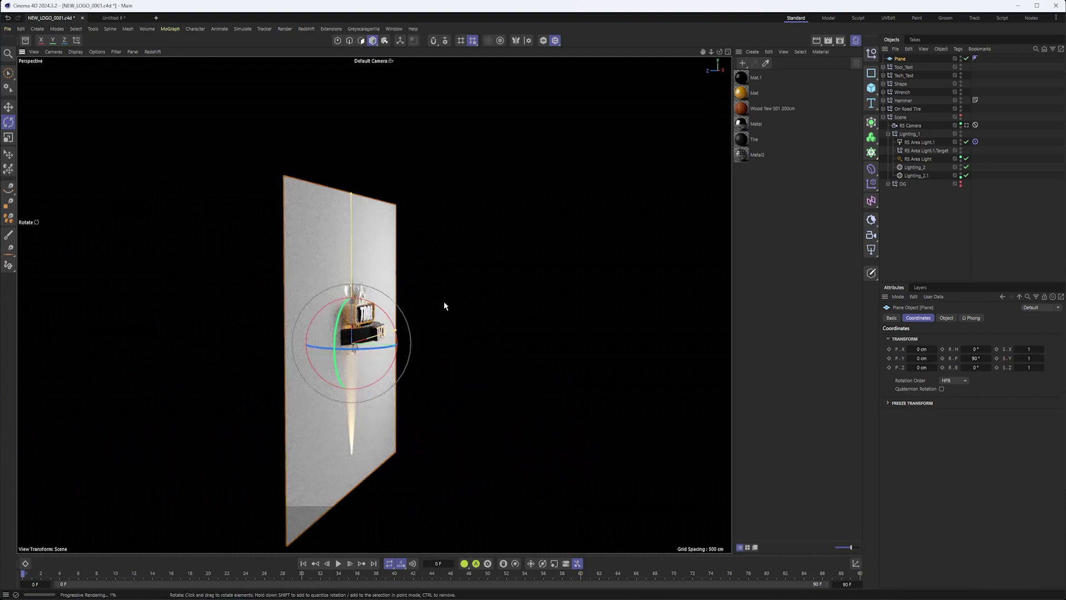
left_click_drag(402, 286, 374, 339, "alt")
key("e")
left_click_drag(316, 358, 284, 349)
left_click_drag(347, 299, 314, 295, "alt")
scroll(327, 296, "up", 5)
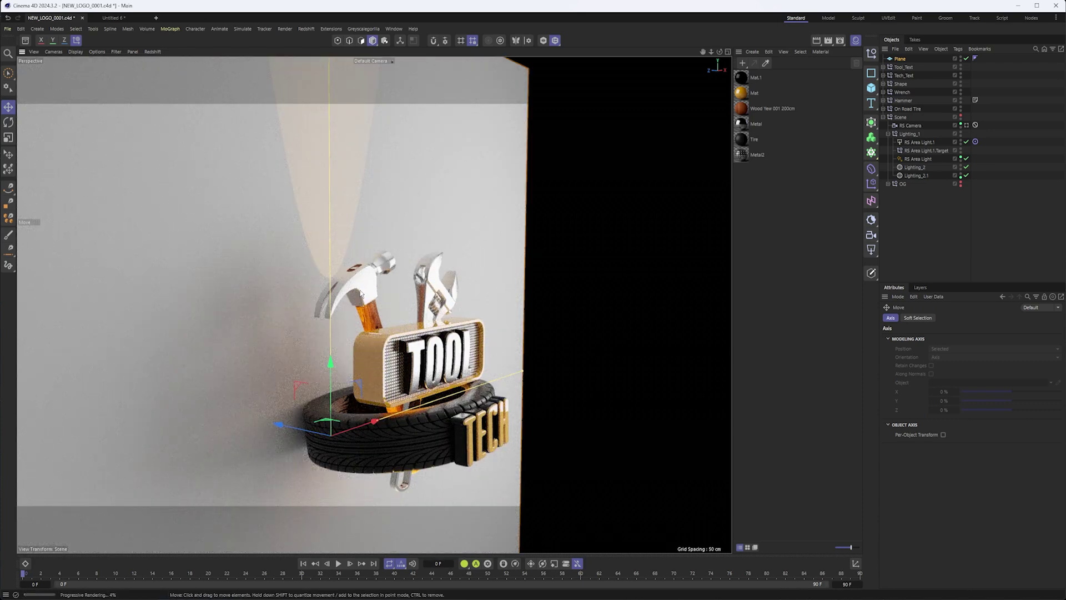
left_click_drag(280, 424, 236, 425)
left_click(967, 126)
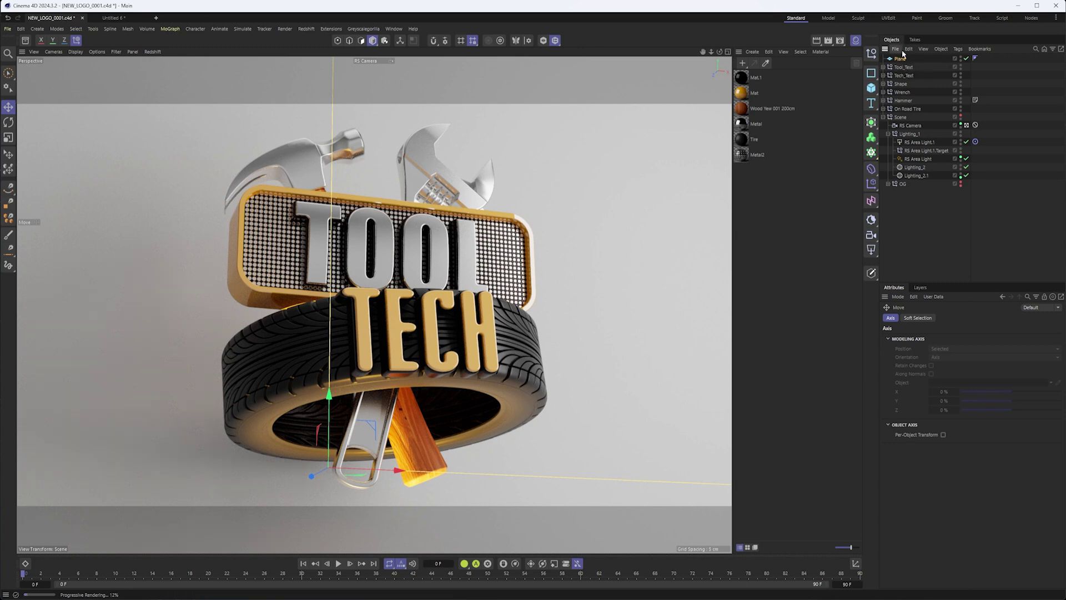
- Add a Redshift Object tag to the Plane and turn off Secondary Ray Visible
right_click(895, 58)
mouse_move(922, 169)
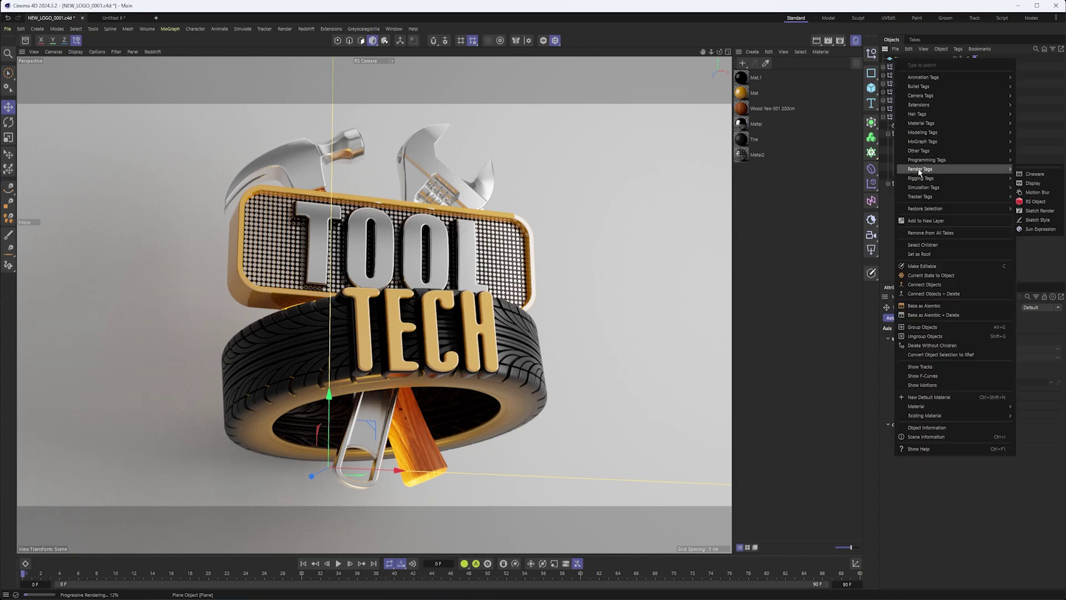
left_click(1034, 201)
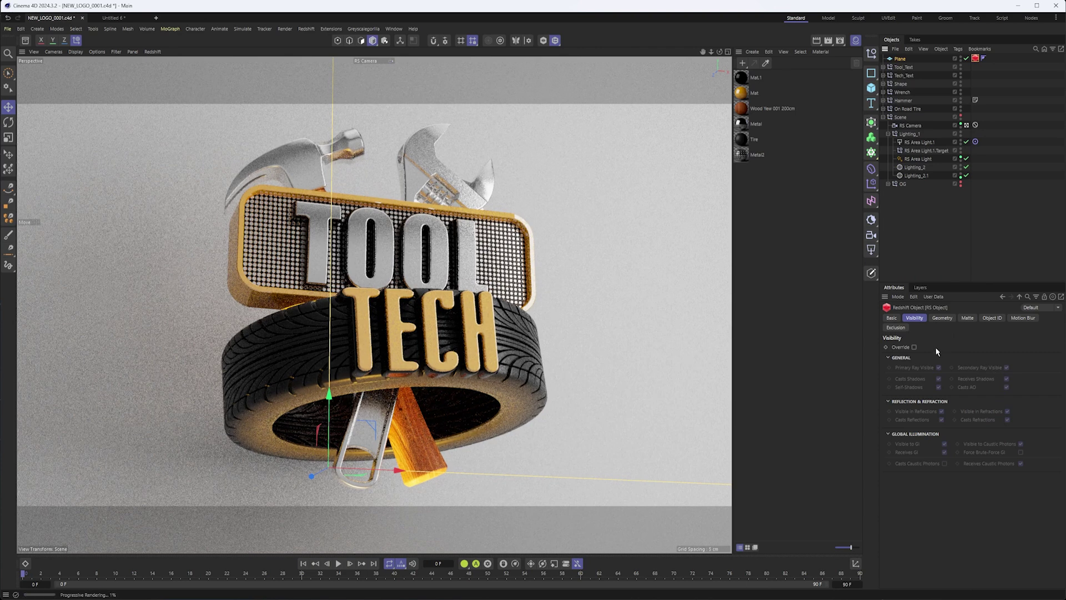
left_click(915, 347)
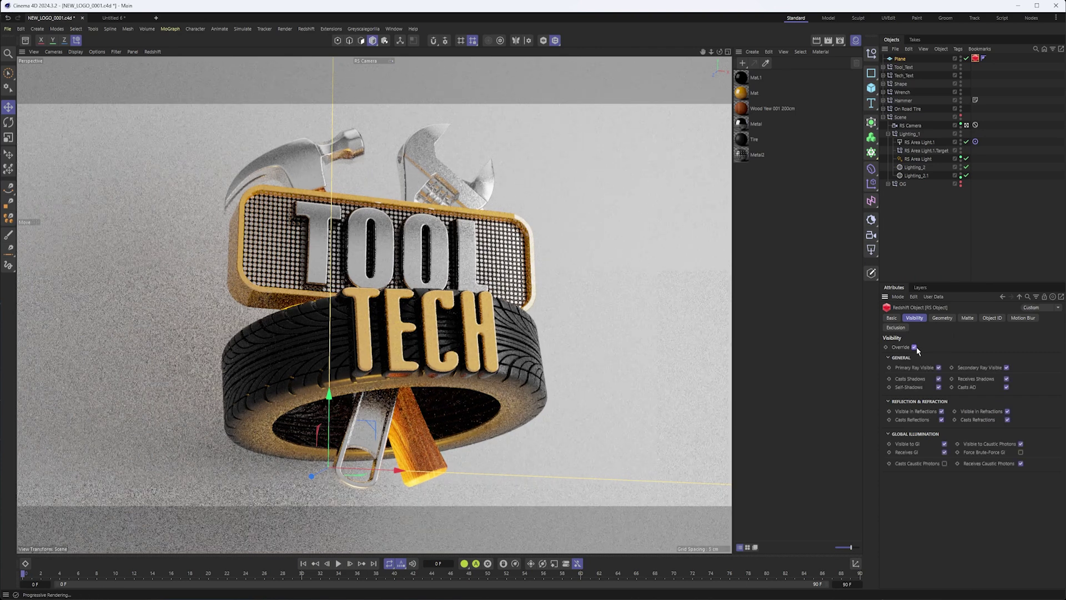
left_click(1006, 367)
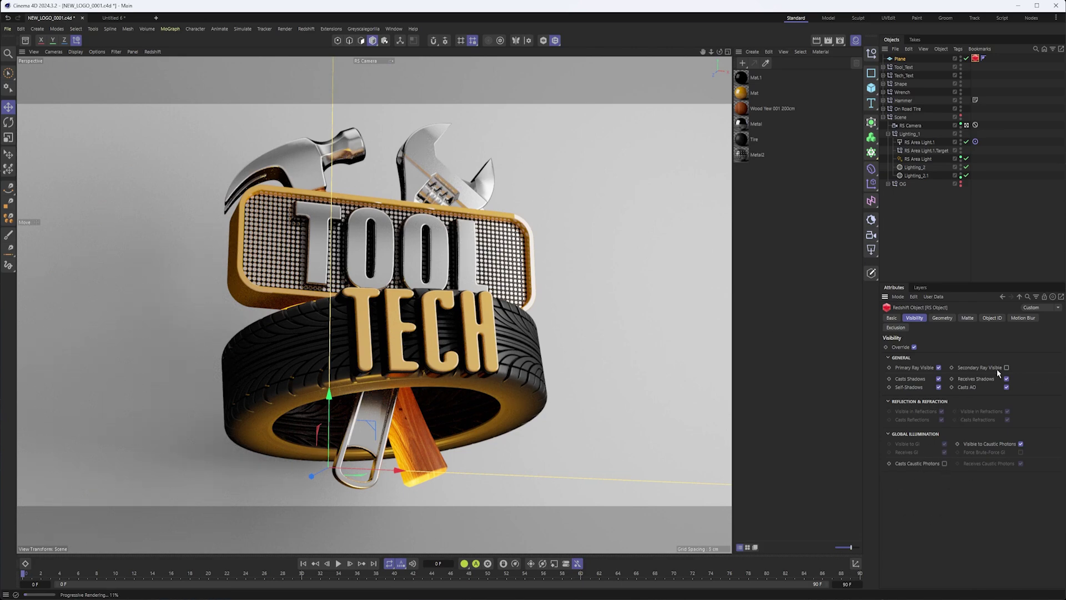
left_click(1006, 368)
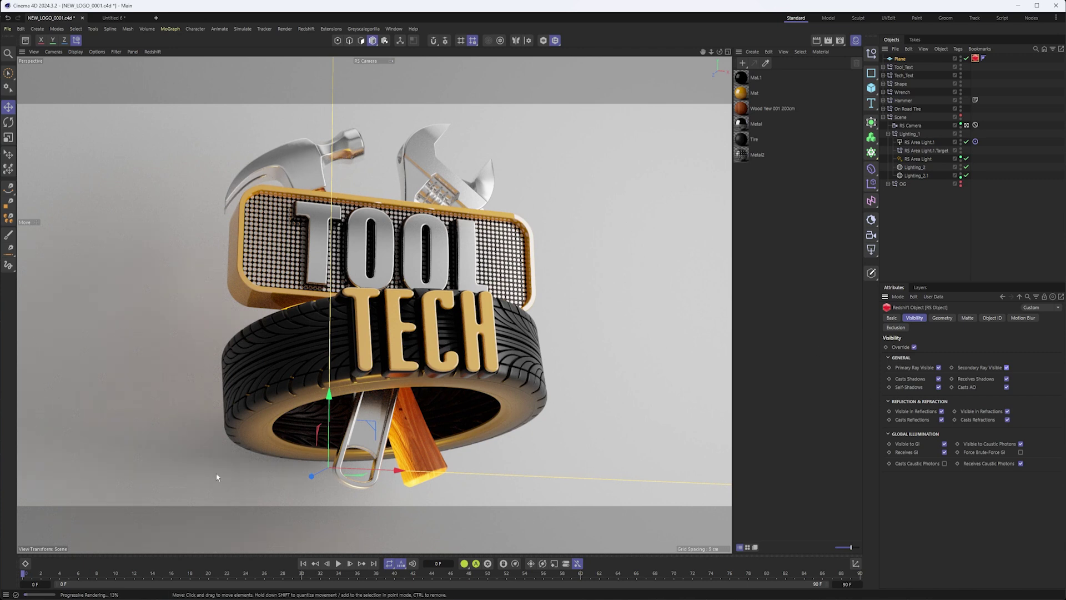
left_click(1006, 367)
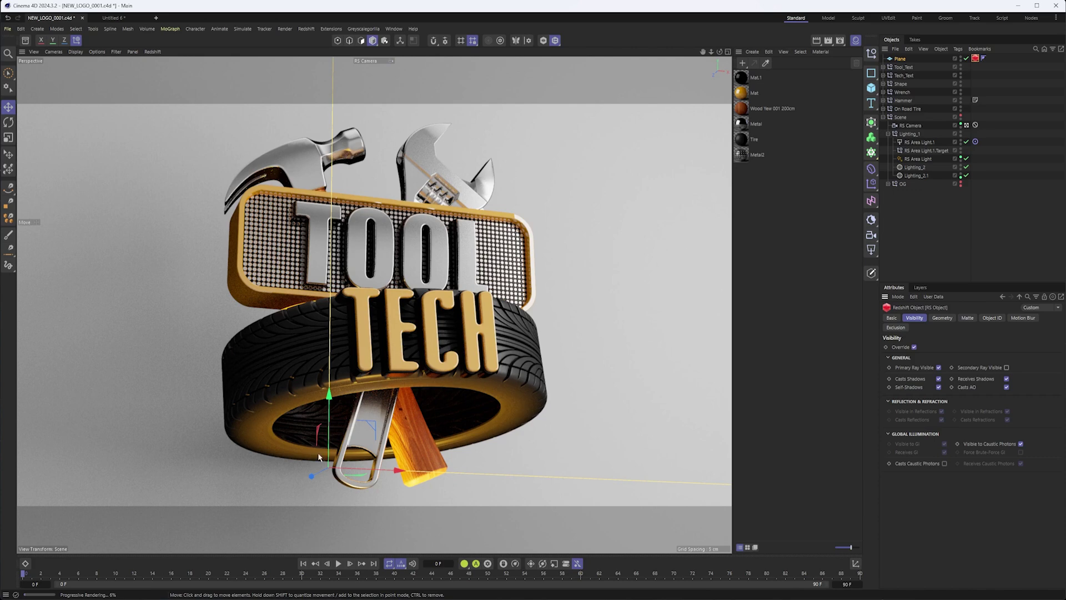
- Reposition the scene light and uncheck Receives Shadows on the Plane's tag
left_click_drag(317, 472, 323, 468)
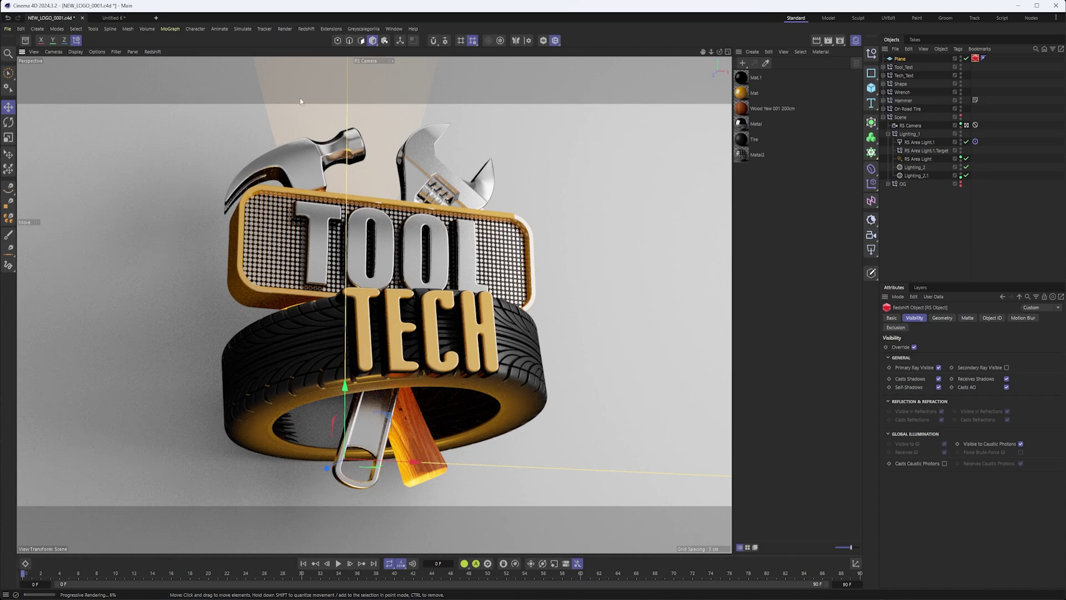
left_click_drag(319, 251, 305, 254)
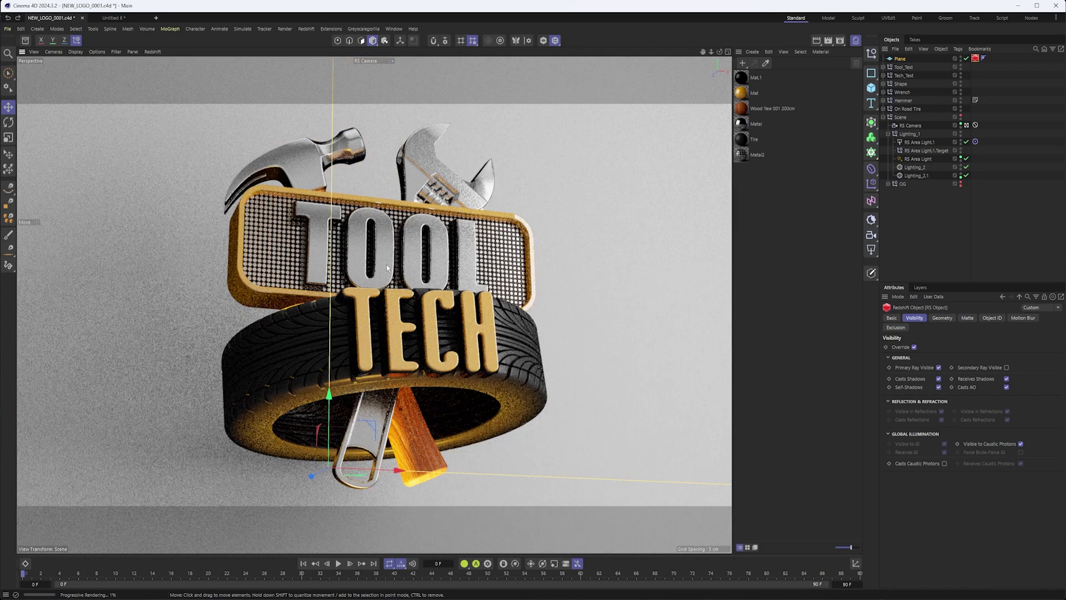
left_click(1006, 379)
- Turn off the Plane's Self-Shadows and Casts AO, then check RS Area Light.1's exclusions
left_click(939, 387)
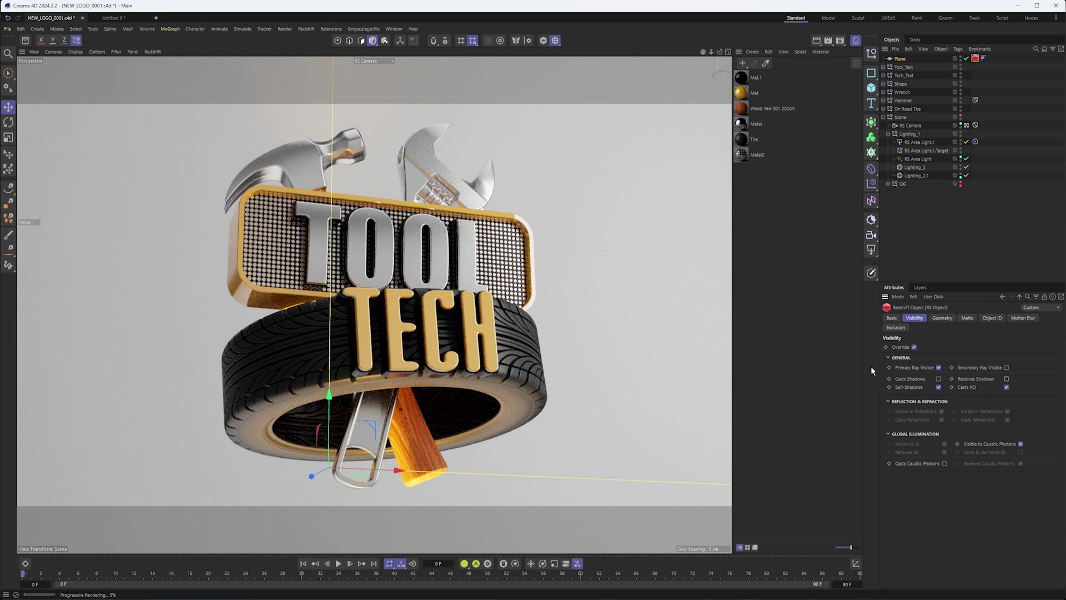
left_click(1006, 387)
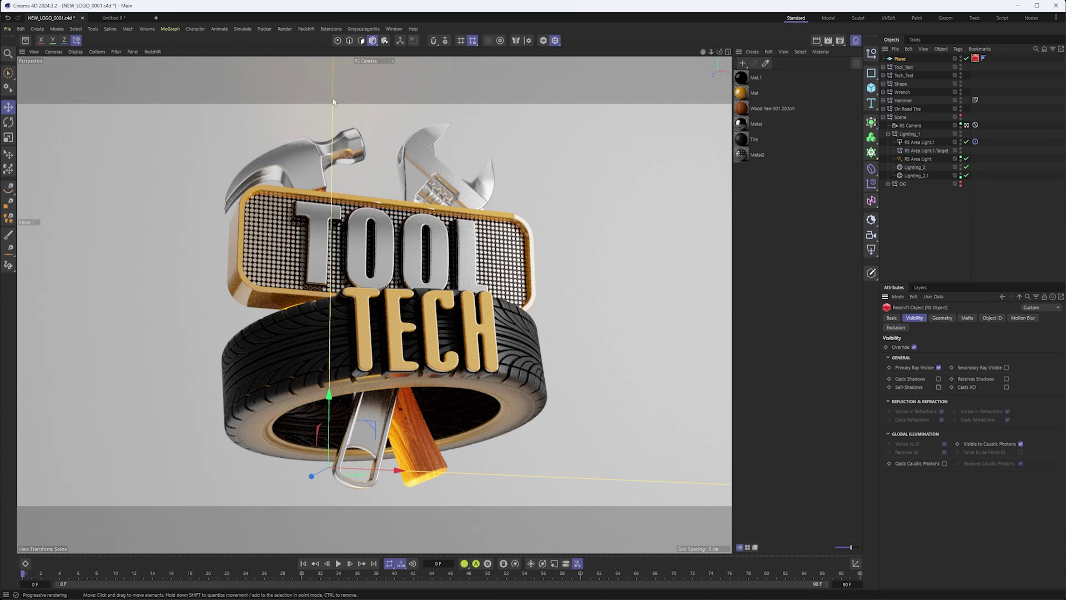
left_click(917, 142)
left_click(985, 316)
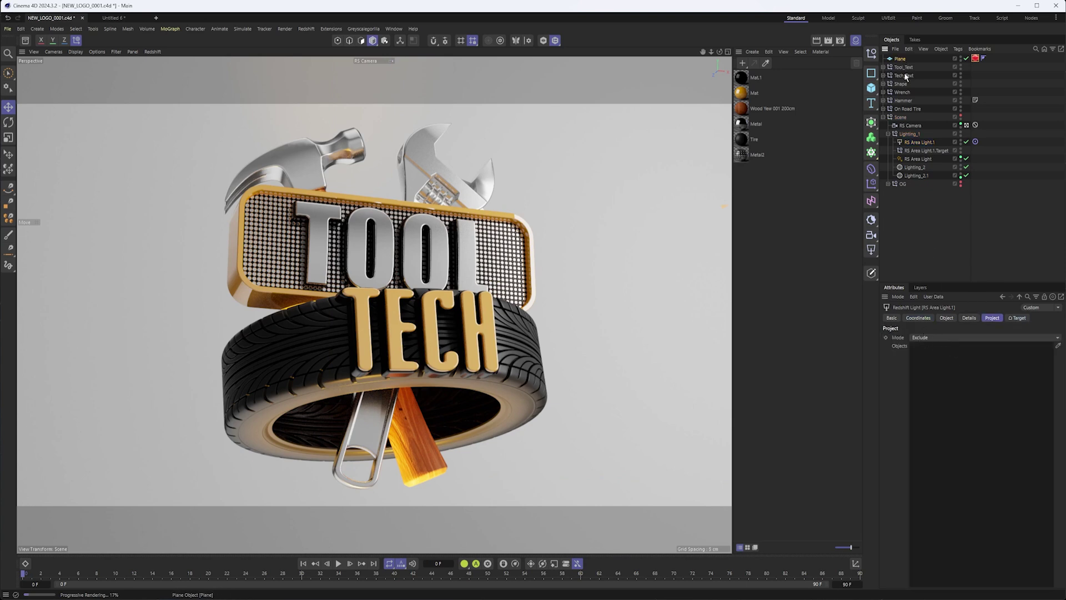
- Add the Plane to the Exclude lists of Lighting_2 and Lighting_2.1
left_click(917, 158)
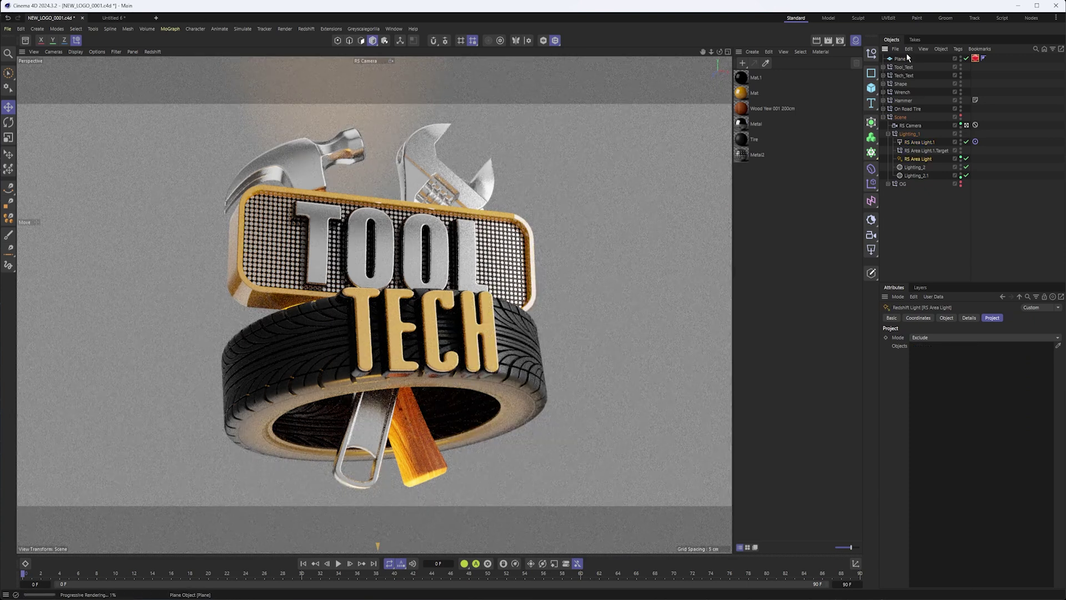
left_click_drag(962, 467, 983, 478)
left_click(916, 175)
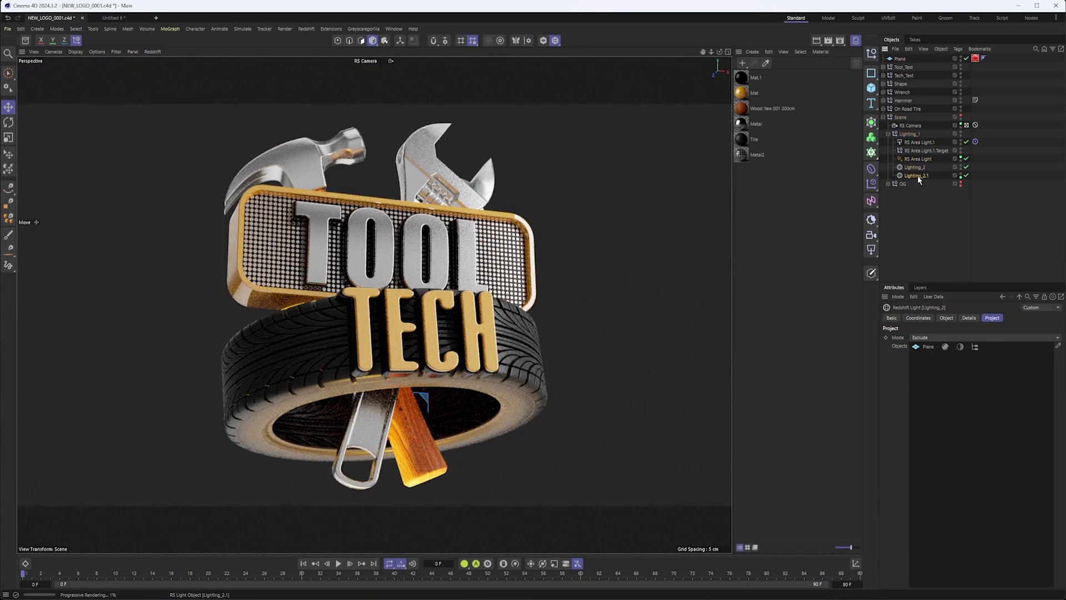
left_click_drag(899, 59, 978, 442)
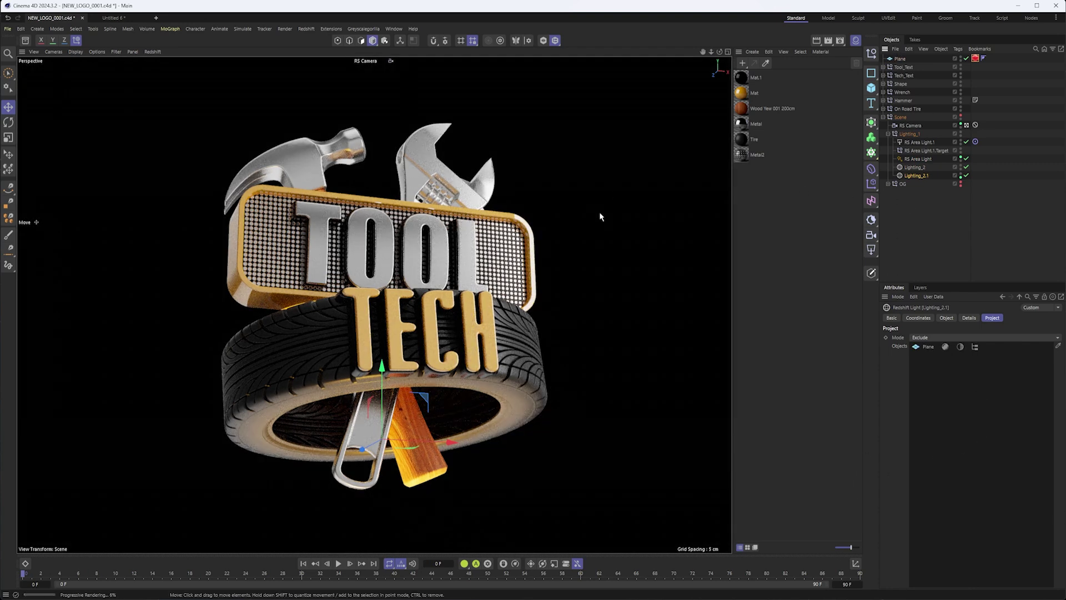
left_click(975, 58)
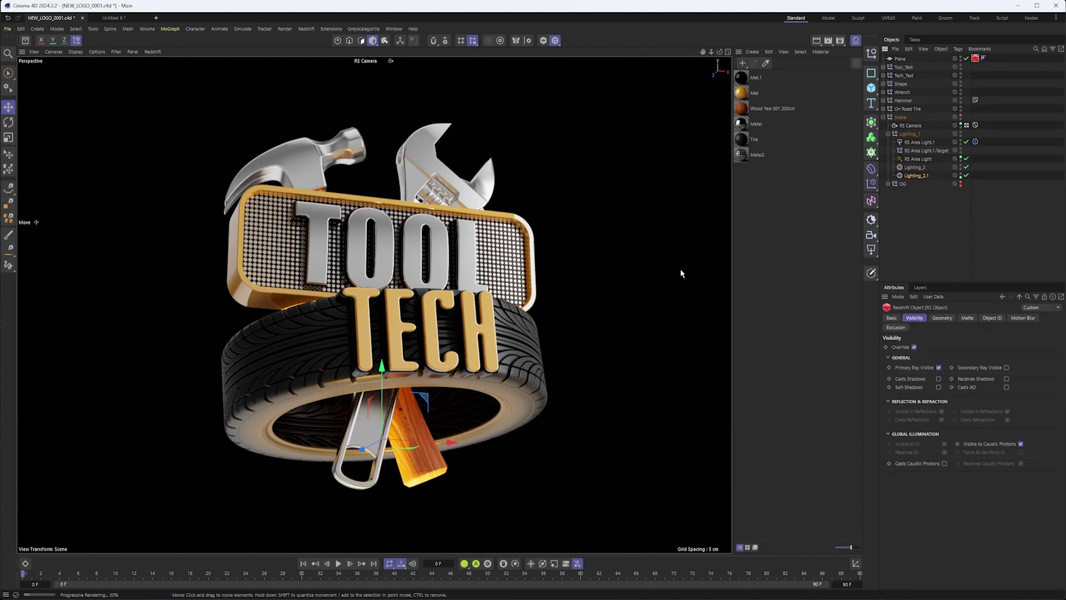
- Create Mat.2, apply it to the Plane, and open its node graph
left_click(743, 63)
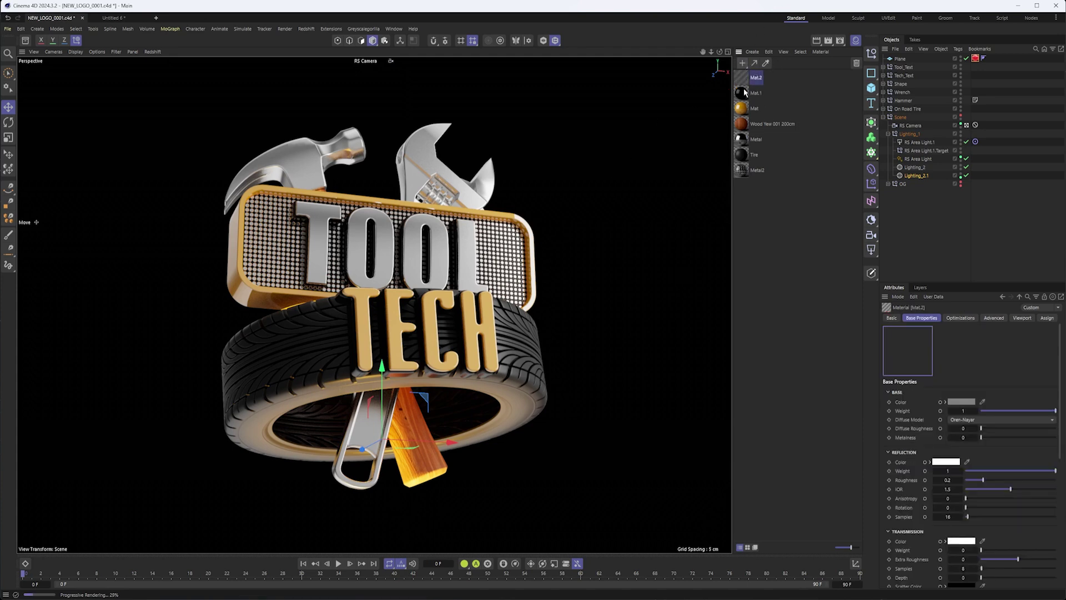
left_click_drag(901, 59, 900, 59)
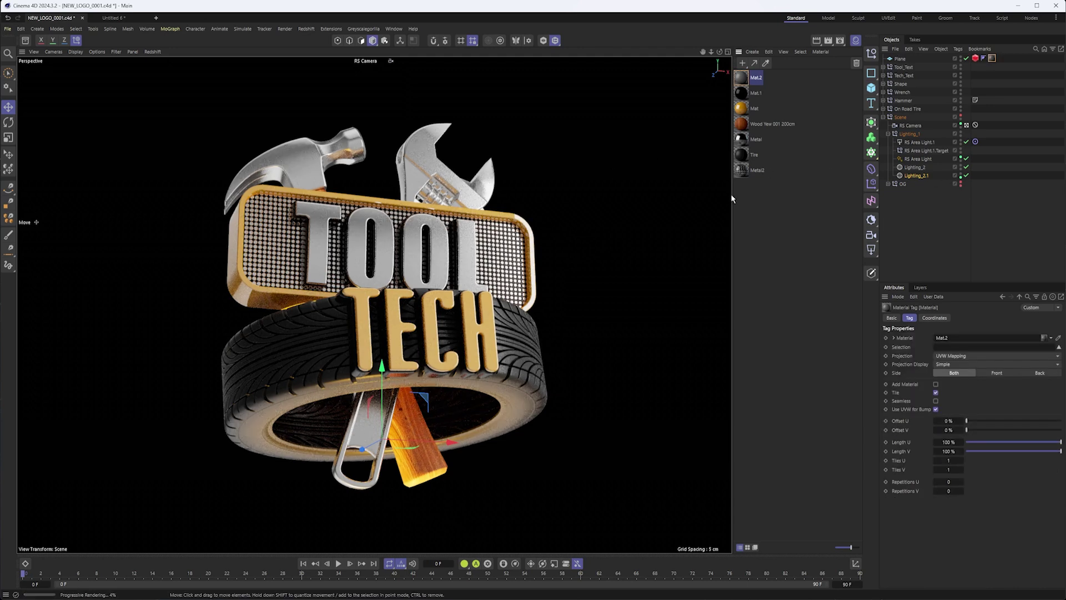
double_click(750, 78)
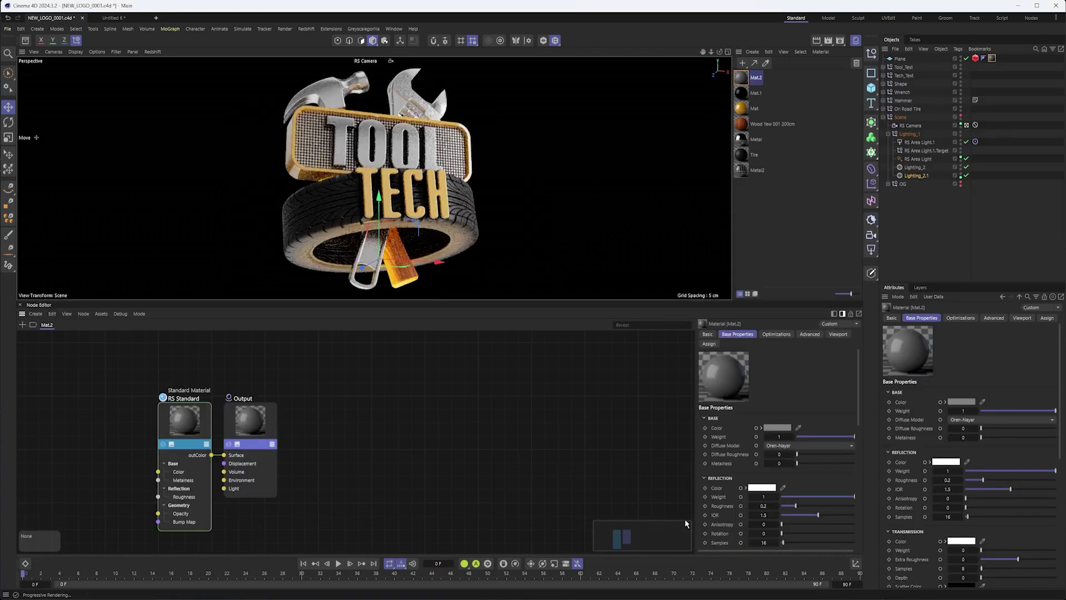
- Center the RS Standard and Output nodes and hide the node editor's attribute panel
left_click_drag(119, 389, 289, 538)
middle_click_drag(325, 411, 659, 393)
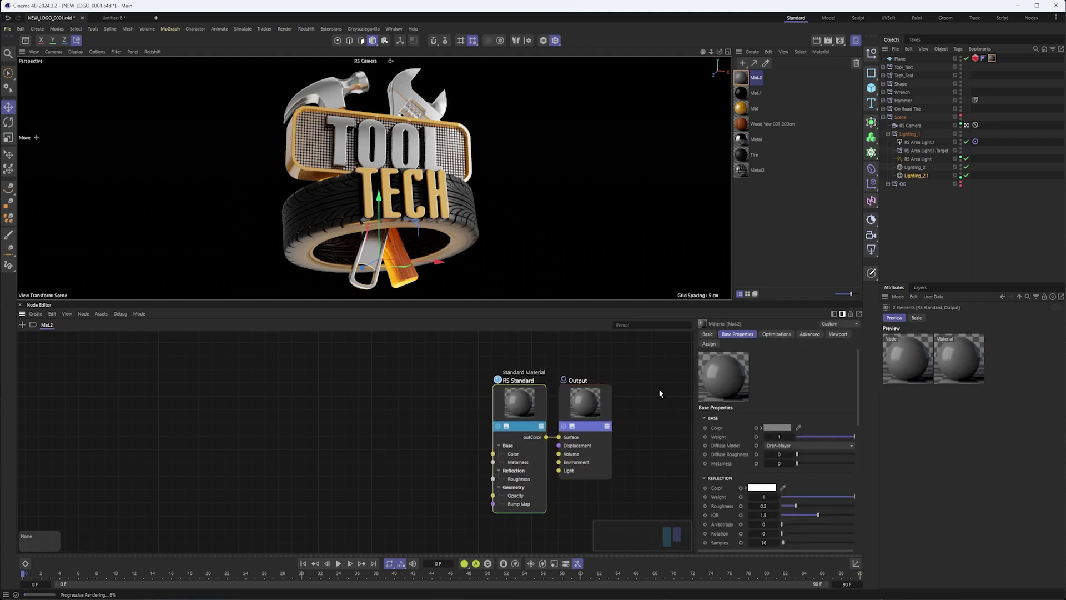
left_click(659, 393)
left_click(843, 315)
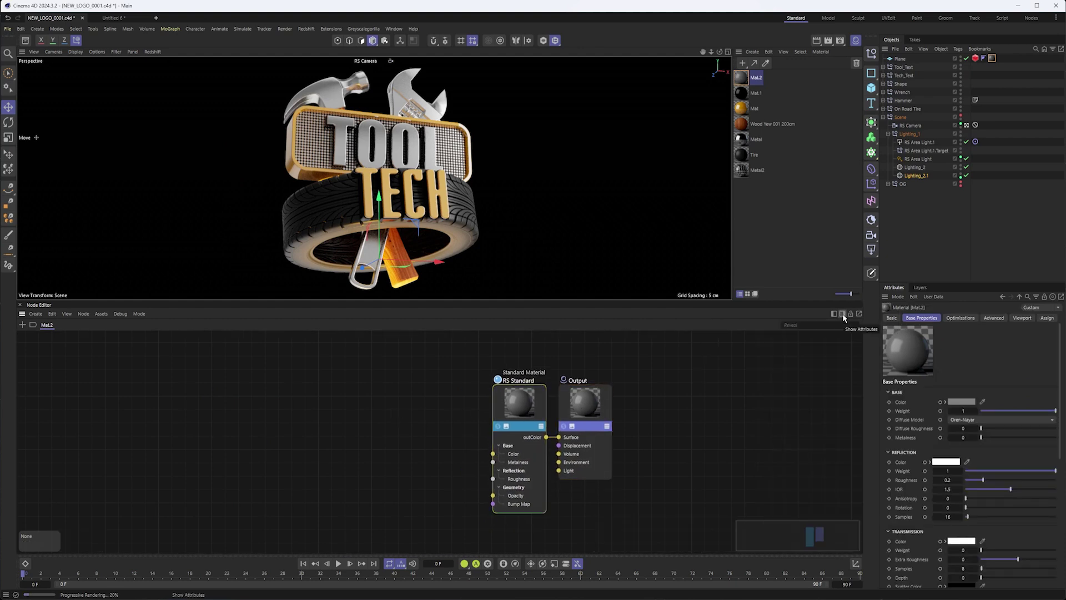
left_click_drag(585, 402, 645, 393)
left_click(526, 404)
left_click_drag(526, 404, 532, 397)
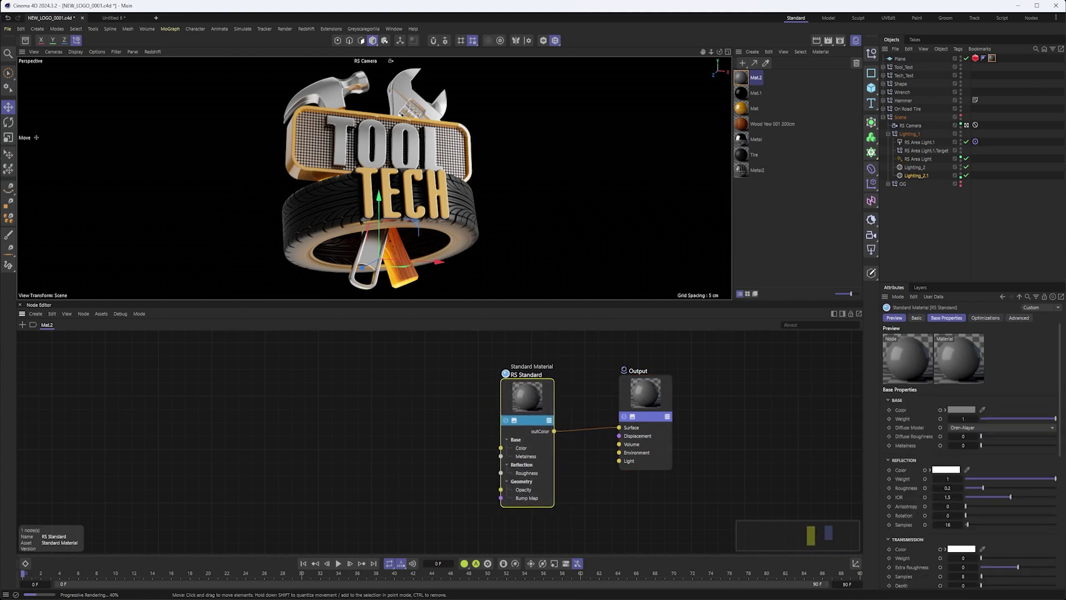
left_click(23, 325)
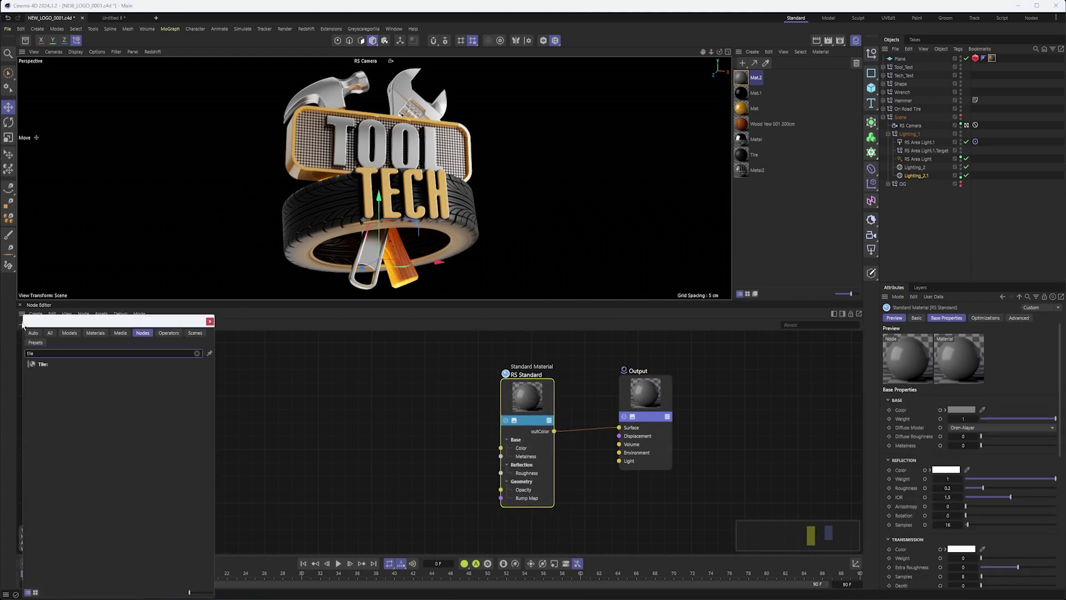
- Add a Tiles node and wire its outColor into RS Standard's Emission Color
type("tiles")
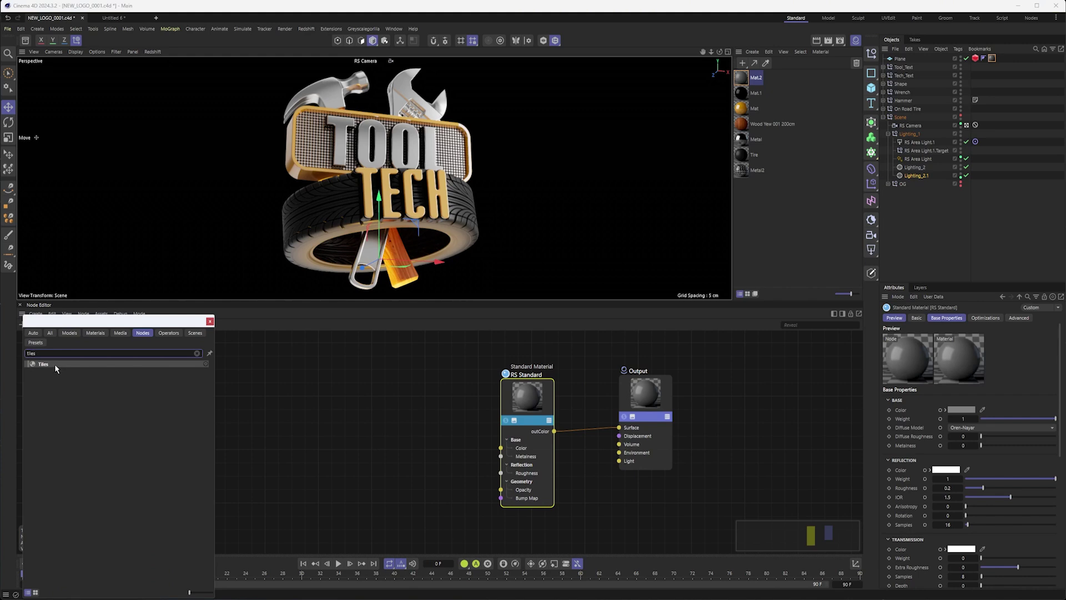
left_click_drag(54, 364, 340, 384)
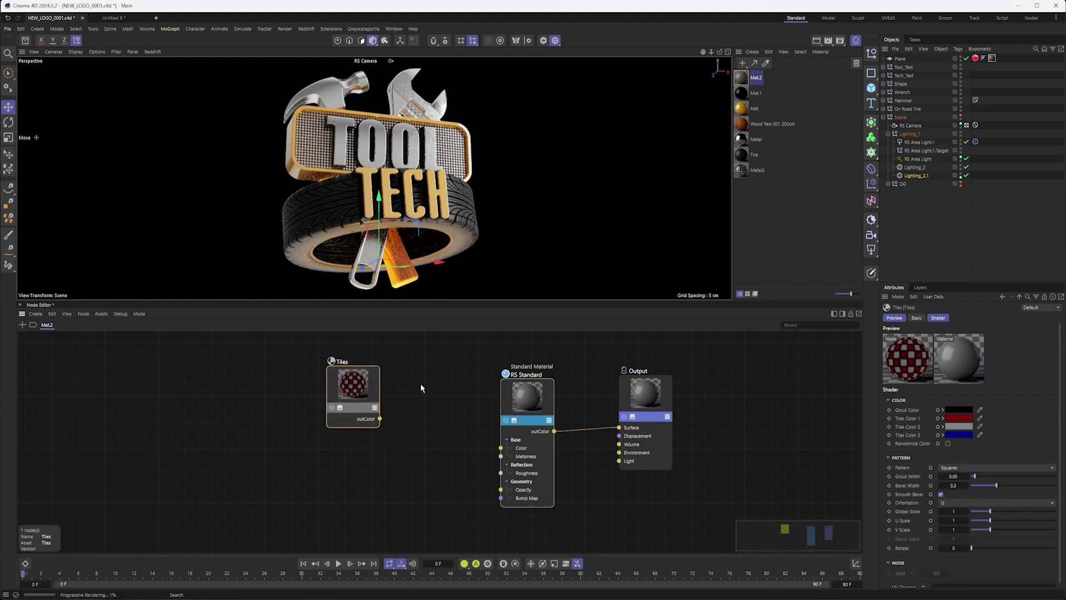
left_click_drag(380, 419, 517, 395)
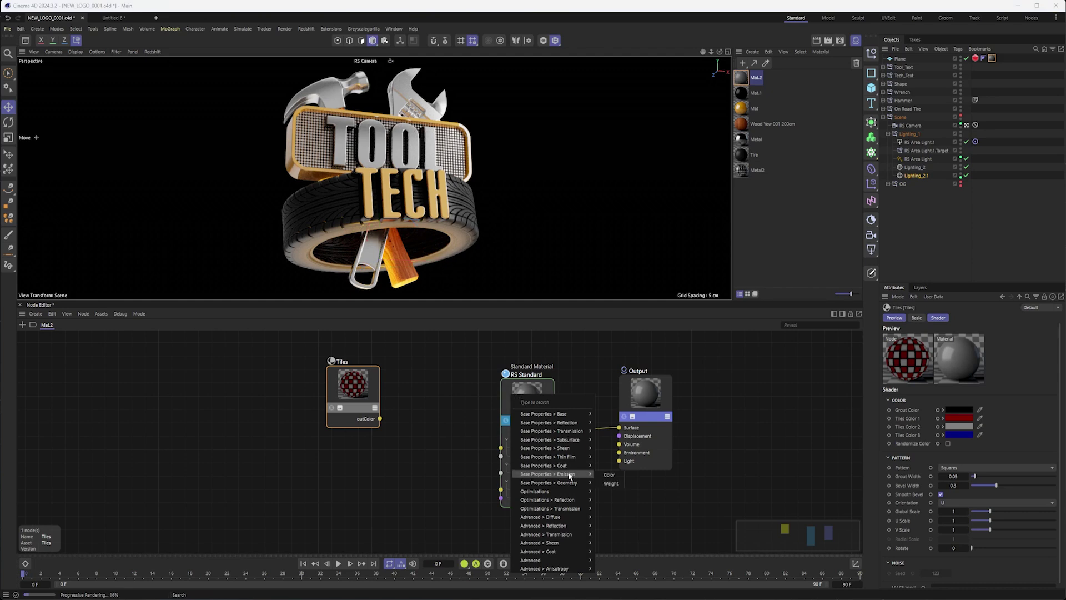
left_click(613, 474)
- Test Tiles directly on Output, then restore RS Standard as the Output surface
left_click_drag(376, 377, 408, 381)
left_click_drag(411, 423, 619, 428)
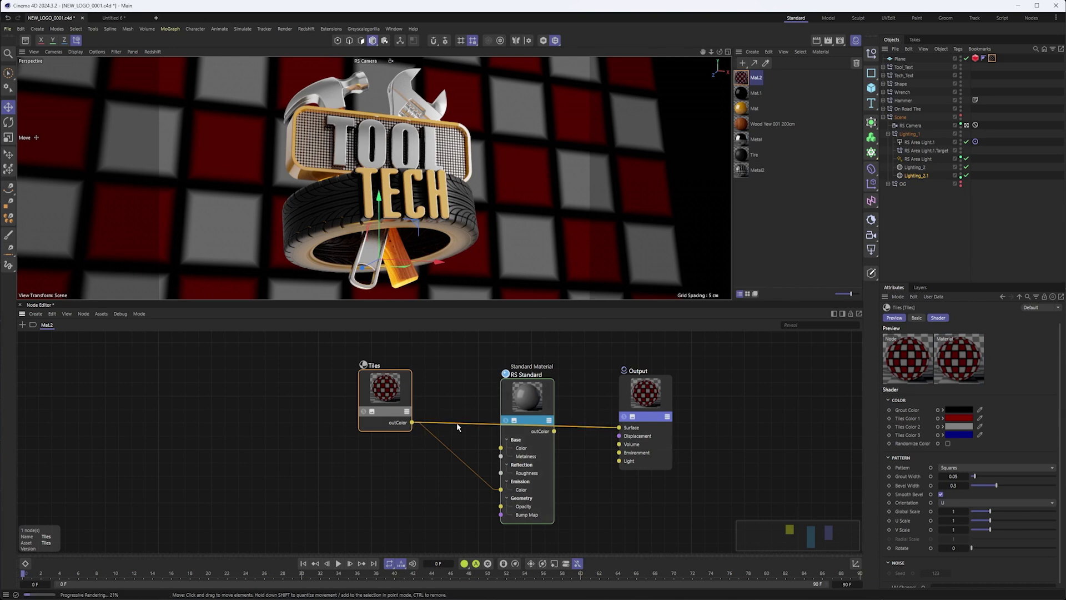
left_click(458, 426)
key("Delete")
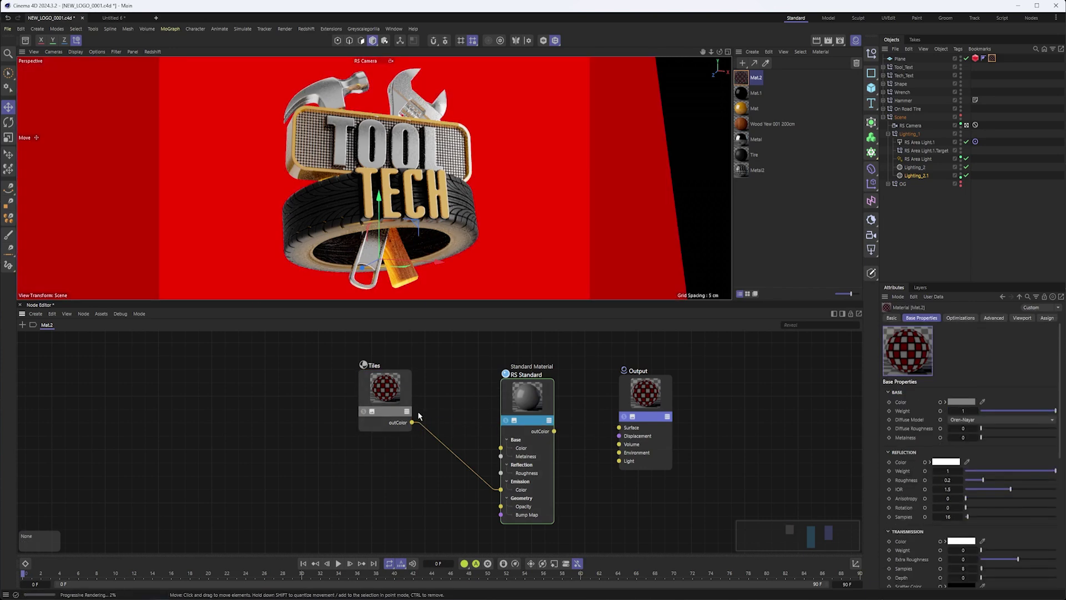
mouse_move(381, 381)
left_mouse_down()
mouse_move(420, 406)
mouse_move(388, 381)
left_mouse_up()
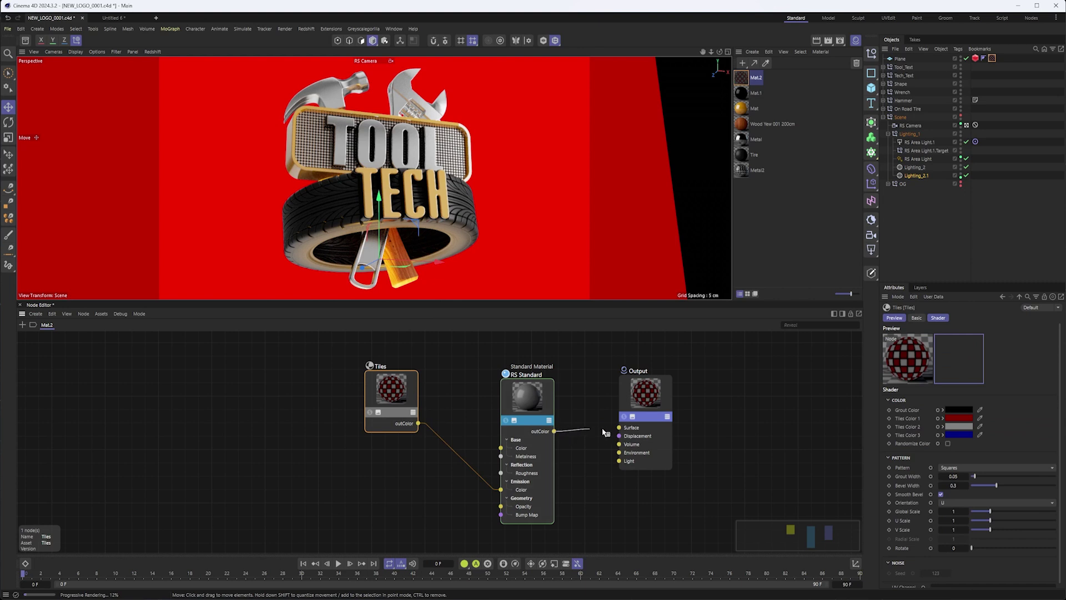
left_click_drag(605, 433, 619, 426)
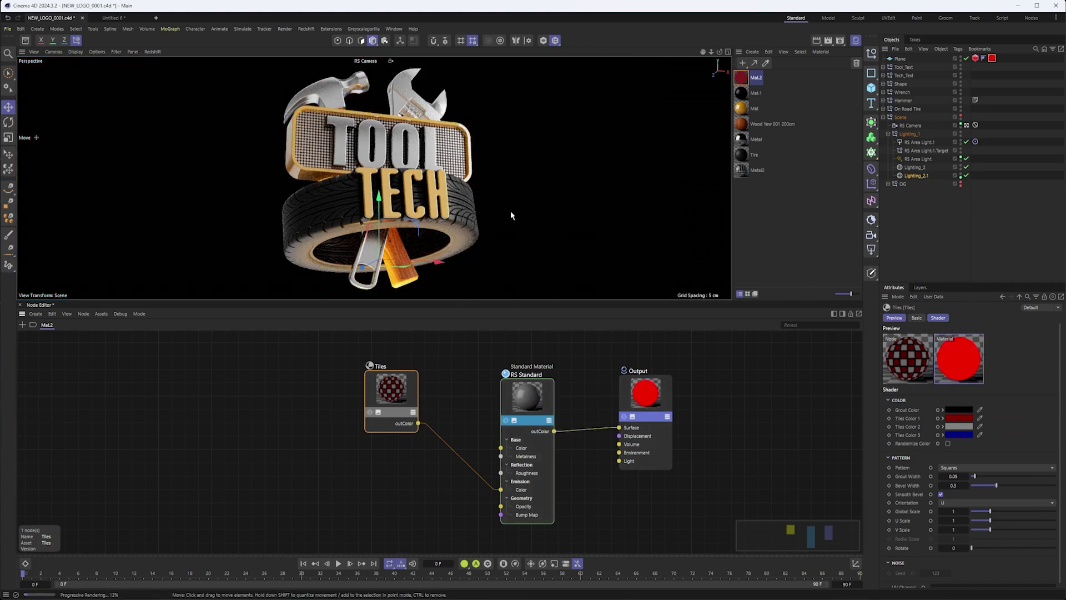
- Set RS Standard's emission weight to 1
left_click(514, 416)
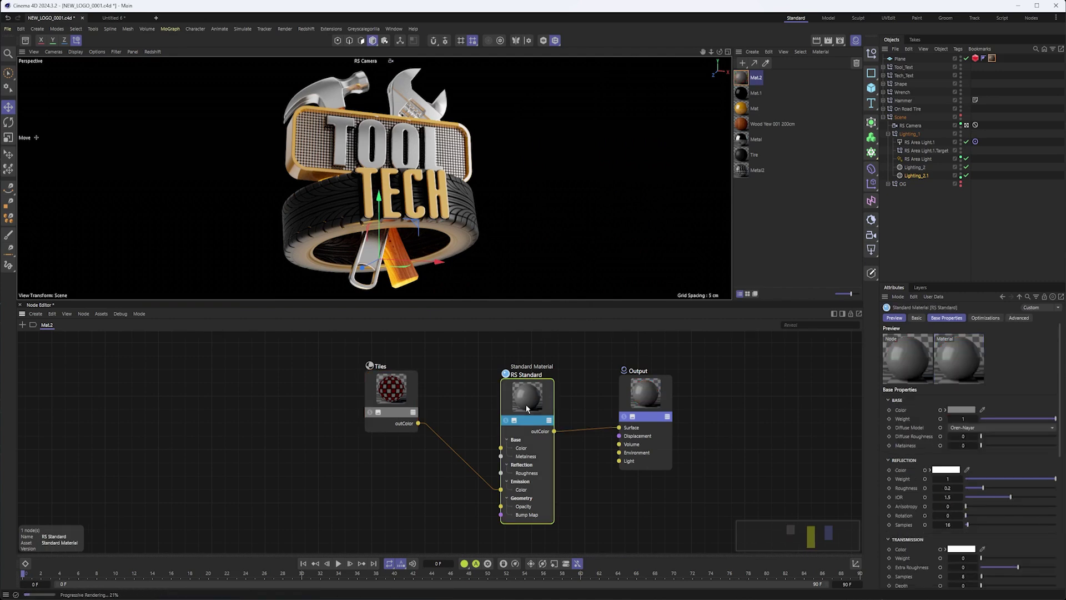
left_click_drag(1059, 342, 1025, 487)
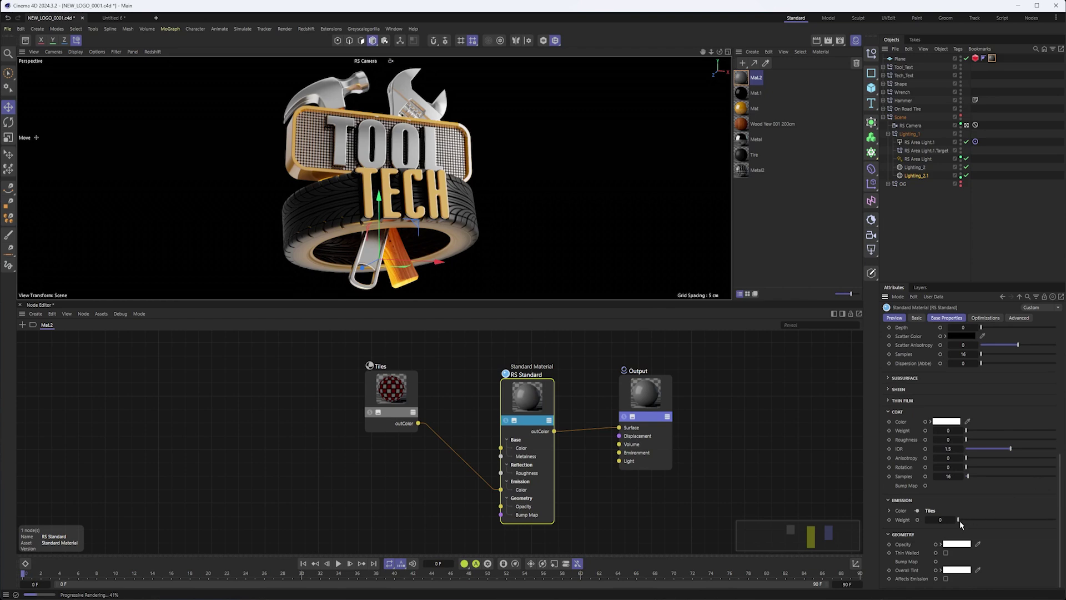
left_click_drag(964, 522, 1054, 520)
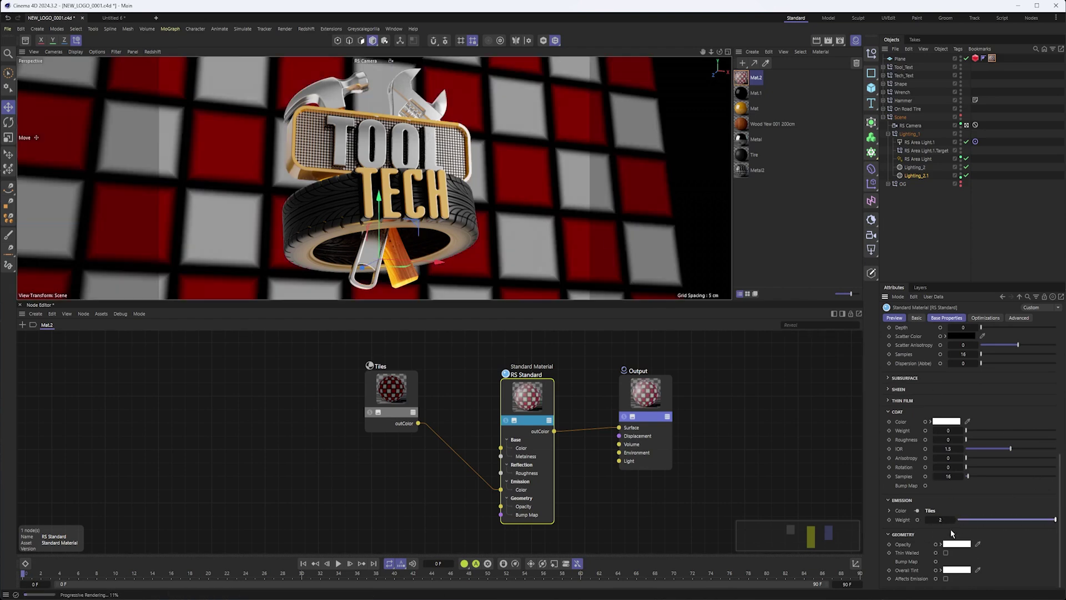
double_click(944, 519)
type("1")
key("Return")
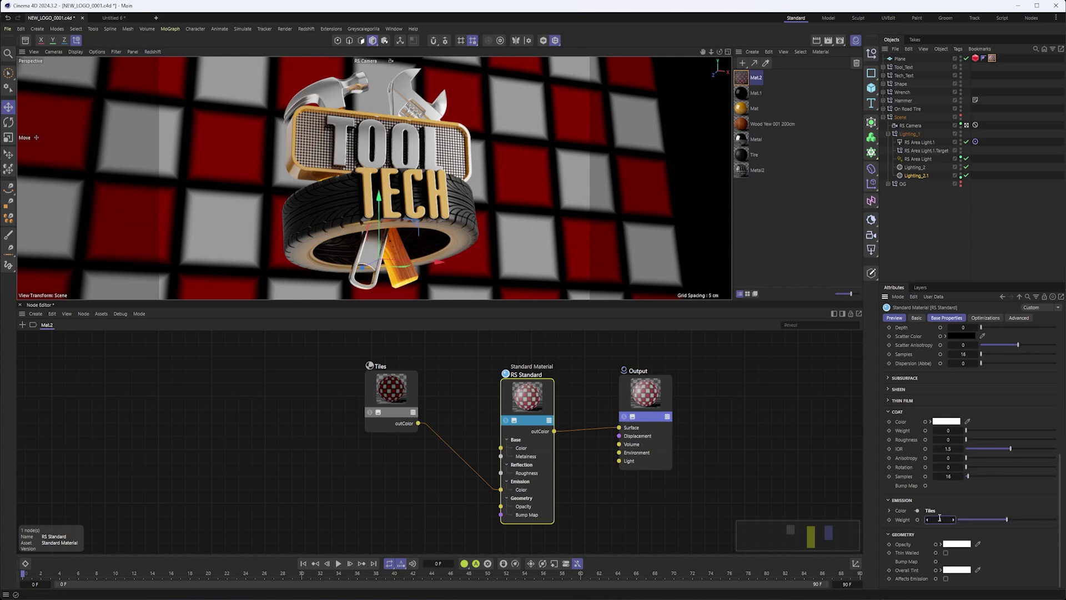
- Briefly preview Tiles on the Output, then reconnect RS Standard to Surface
left_click_drag(417, 423, 620, 429)
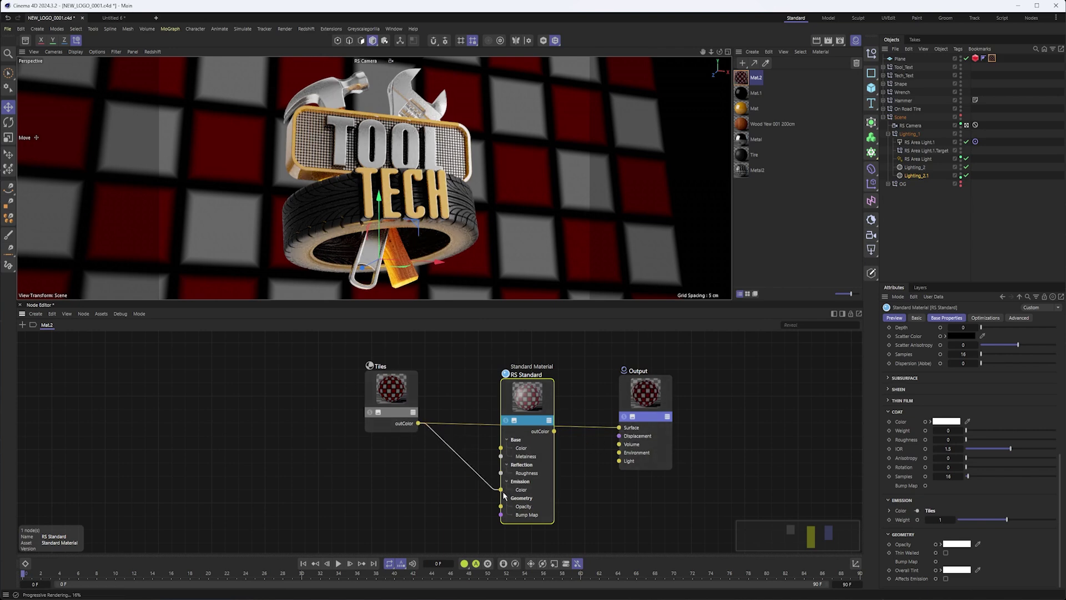
left_click_drag(554, 431, 619, 427)
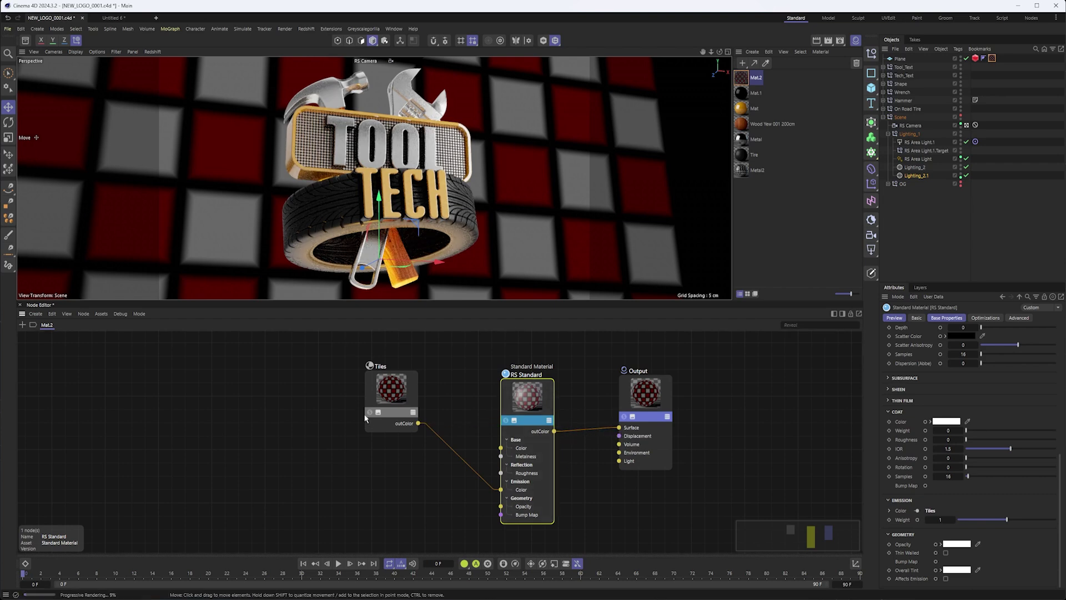
left_click(402, 385)
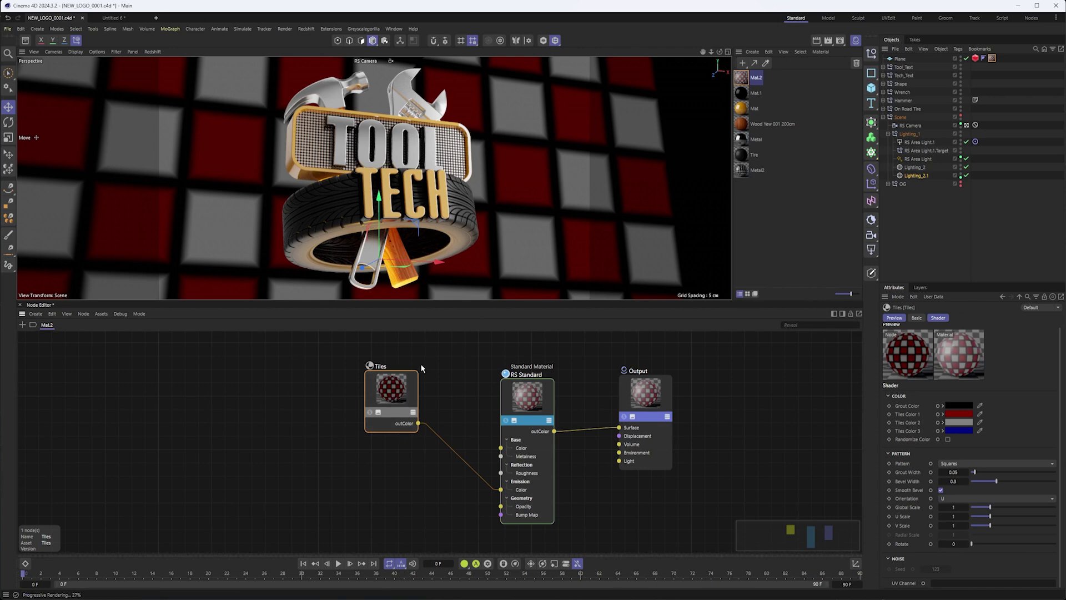
- Lower the Tiles Global Scale to about 0.49, checking it through the Default and RS cameras
left_click_drag(991, 509, 979, 509)
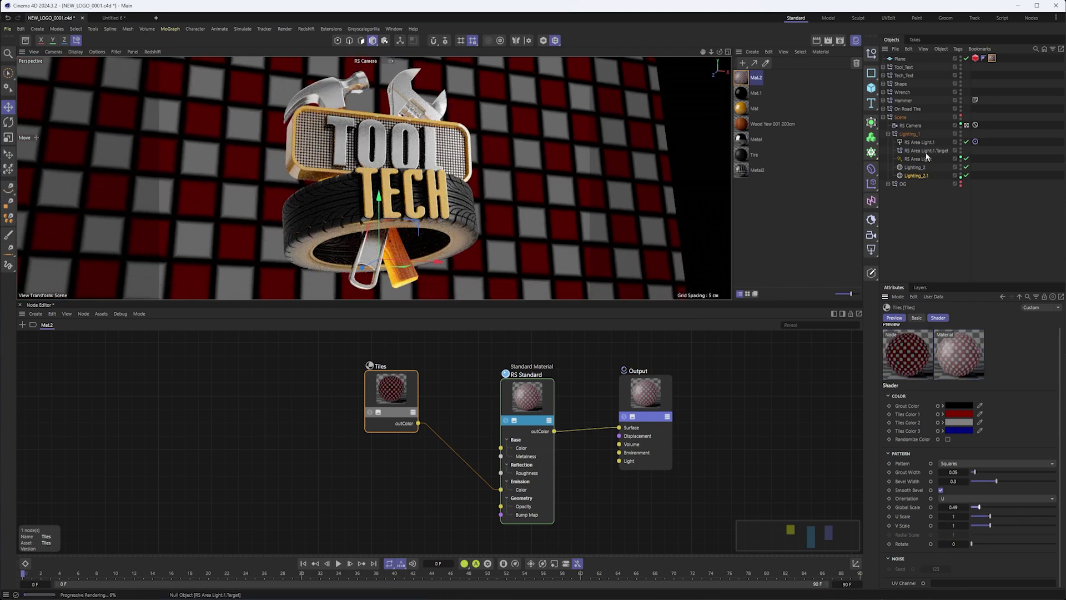
left_click(967, 126)
left_click_drag(347, 206, 344, 182, "alt")
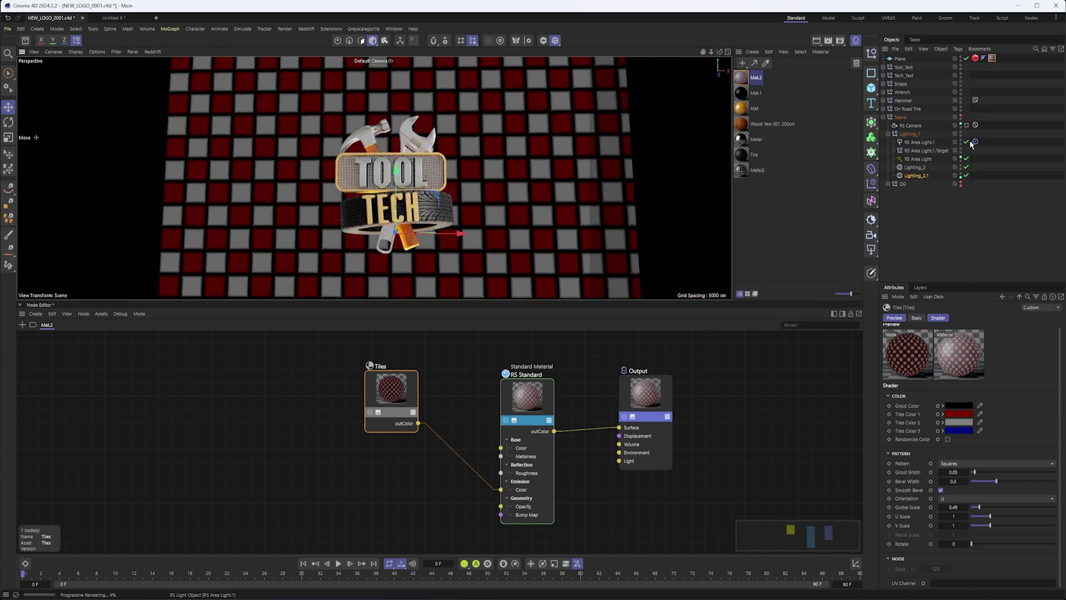
left_click(967, 125)
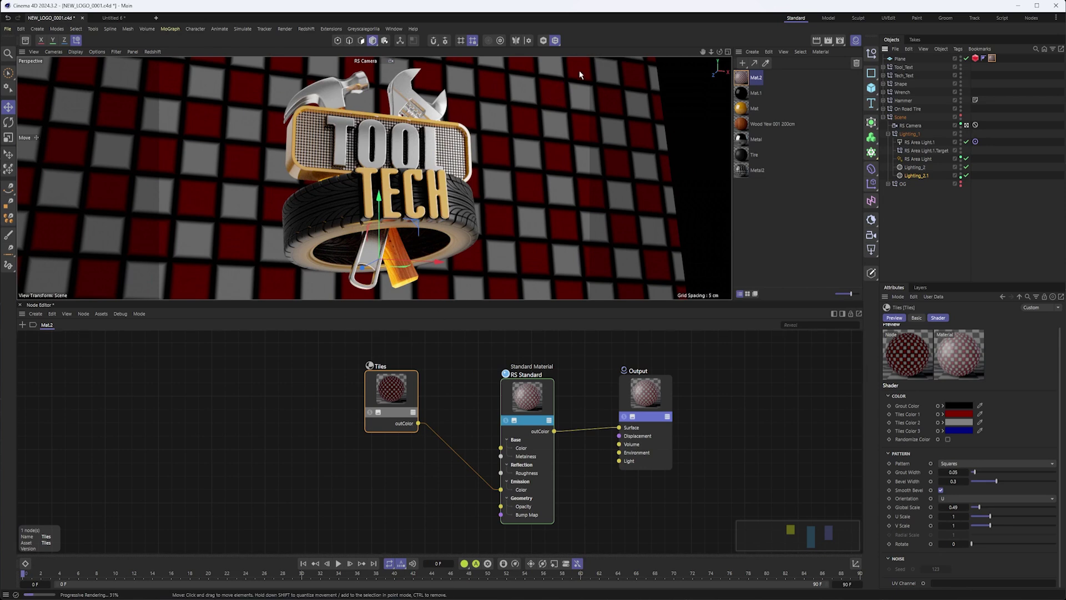
- Set the Plane's Mat.2 material tag projection to Frontal
left_click(992, 59)
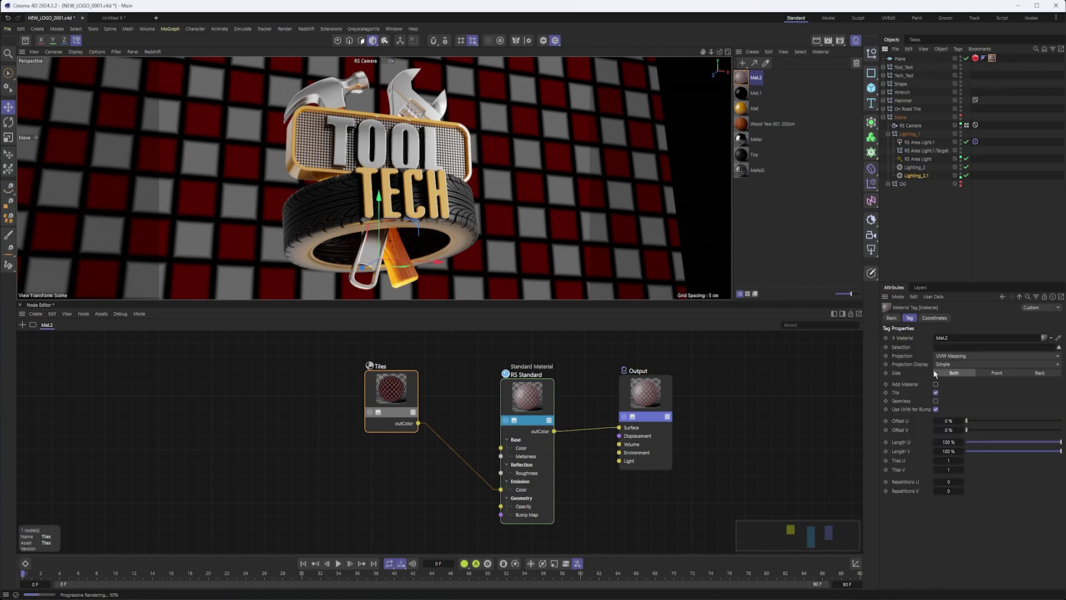
left_click(962, 356)
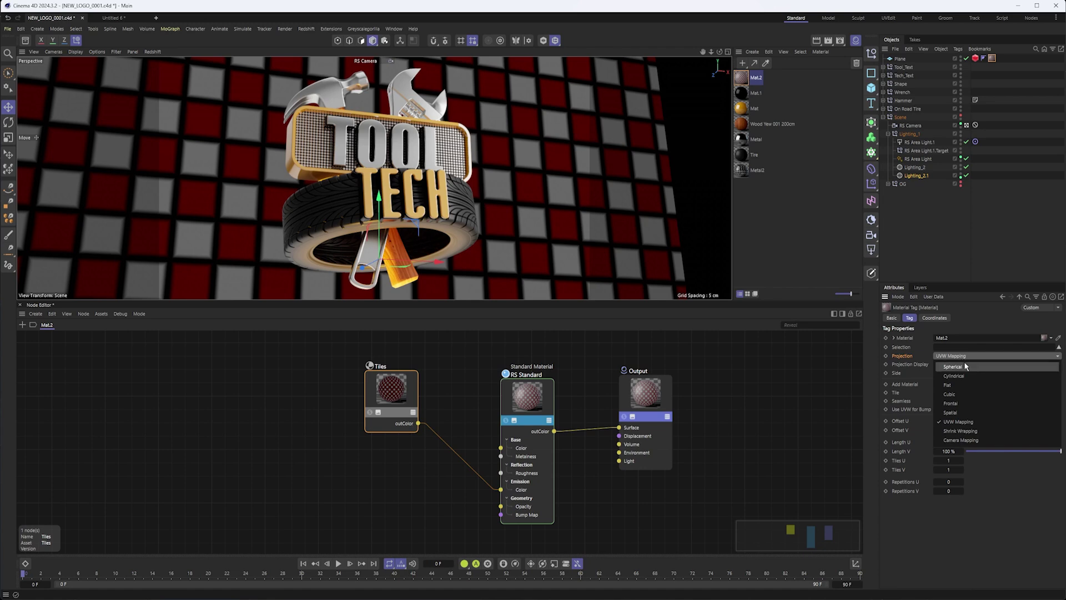
left_click(952, 402)
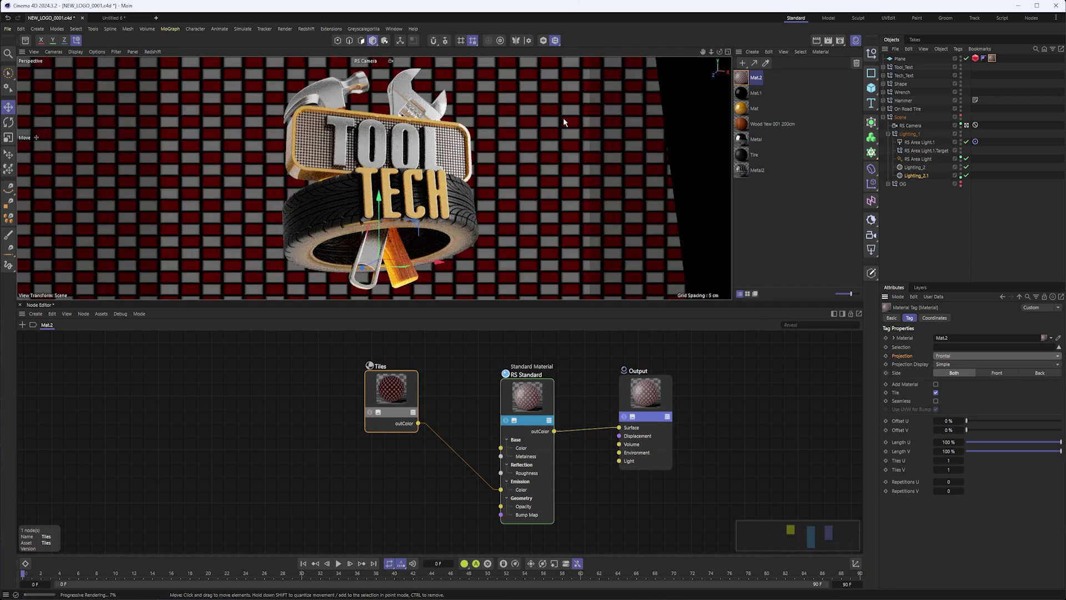
- Move the Tiles node beside RS Standard and inspect the checkered plane from the Default and RS cameras
left_click_drag(368, 378, 416, 417)
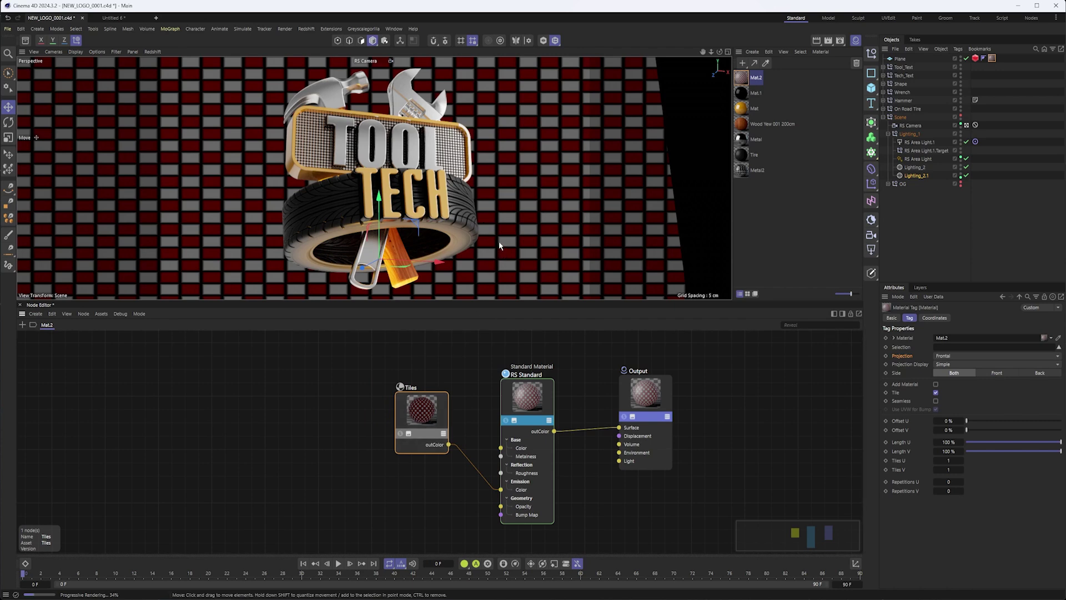
left_click(966, 126)
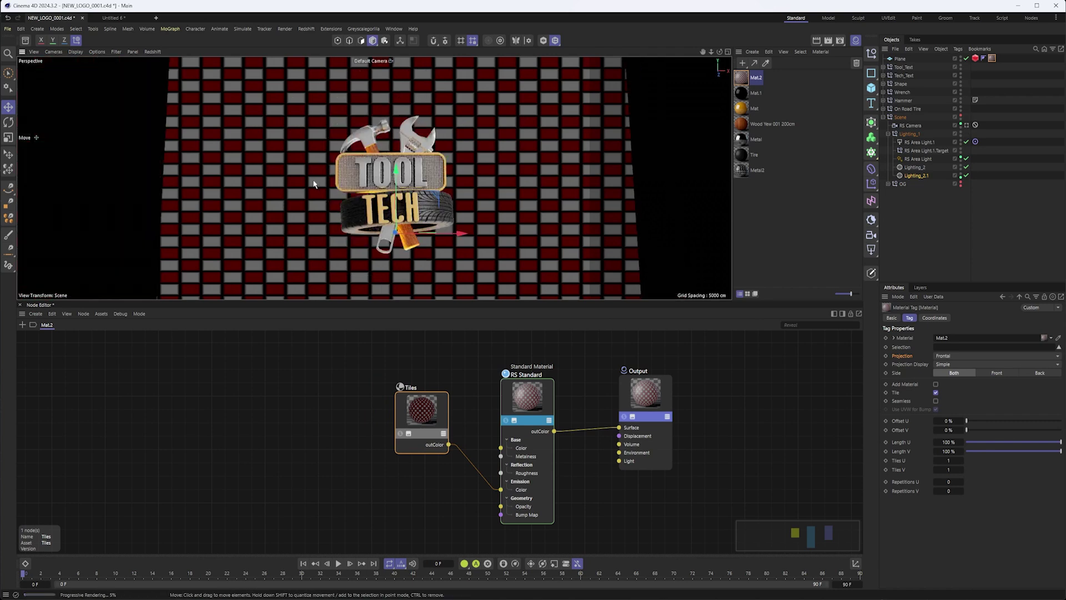
left_click_drag(314, 184, 347, 167, "alt")
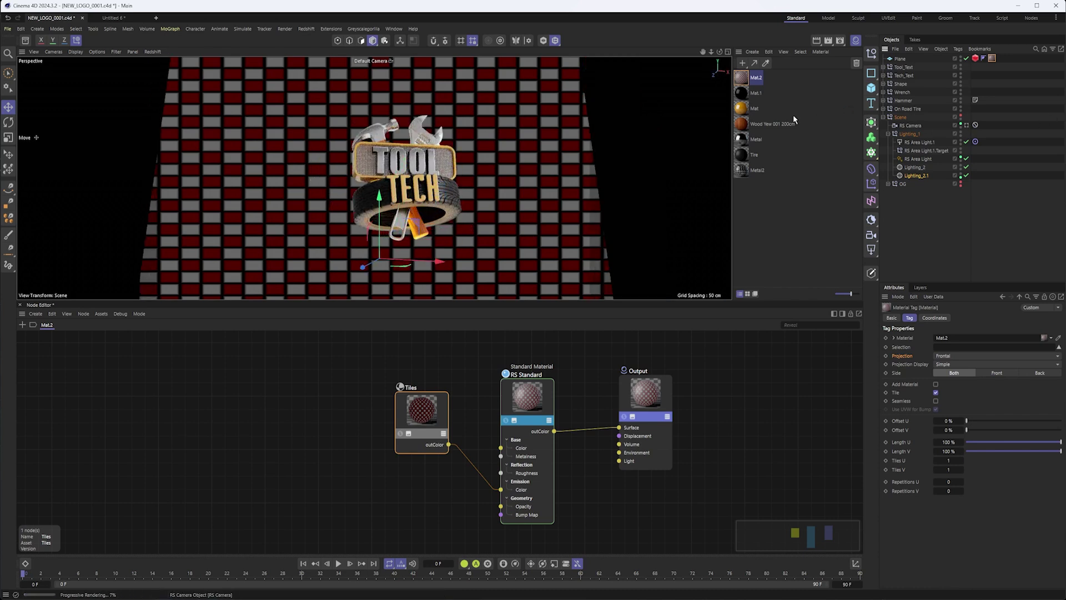
left_click(389, 61)
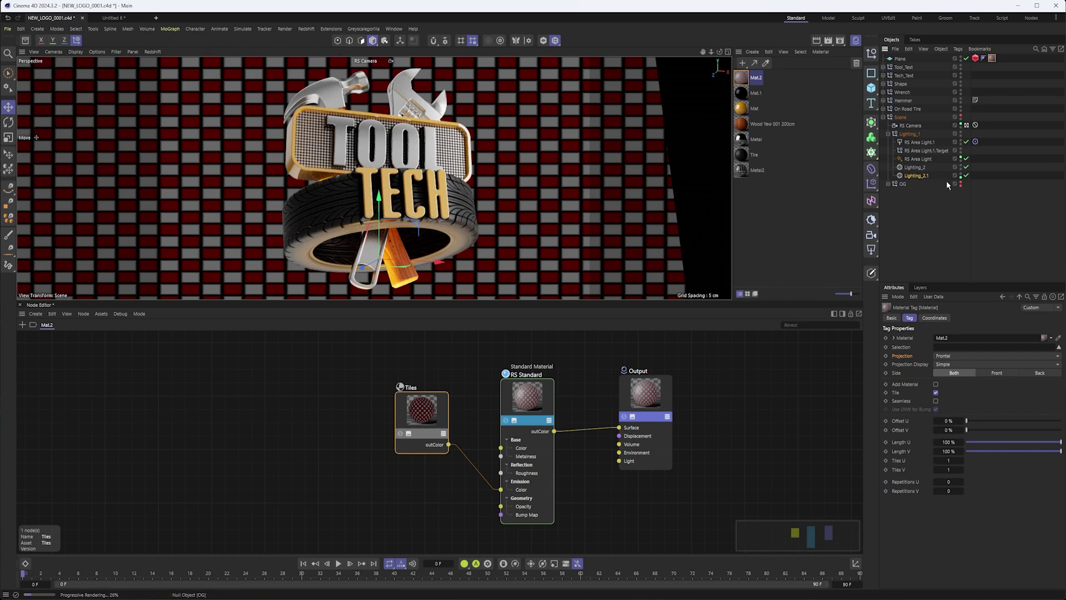
- Add a Rigging Constraint tag to the Plane, then delete it again
left_click(899, 59)
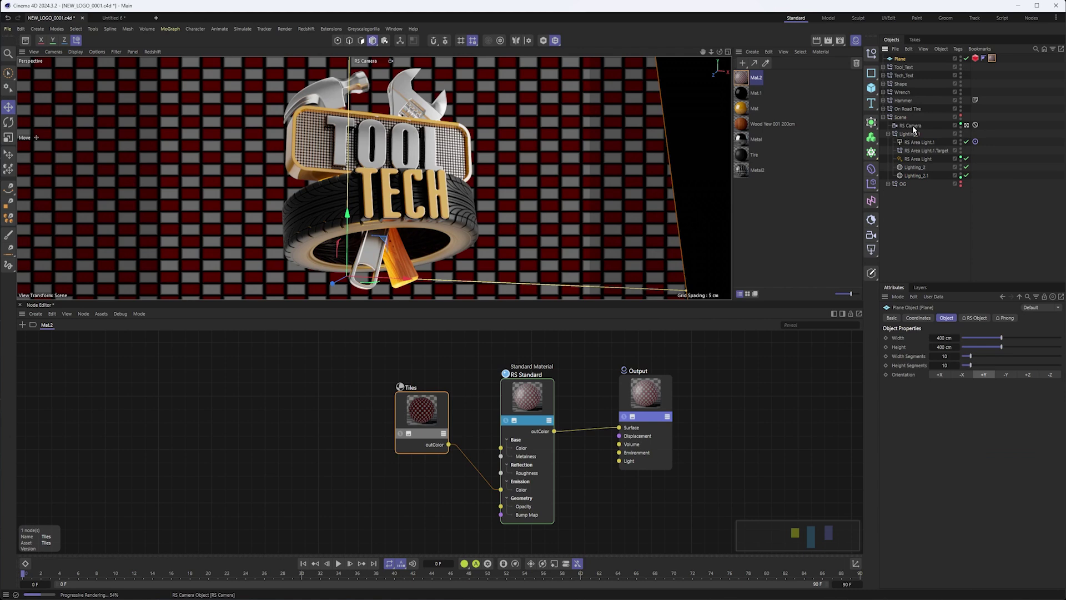
left_click(910, 126)
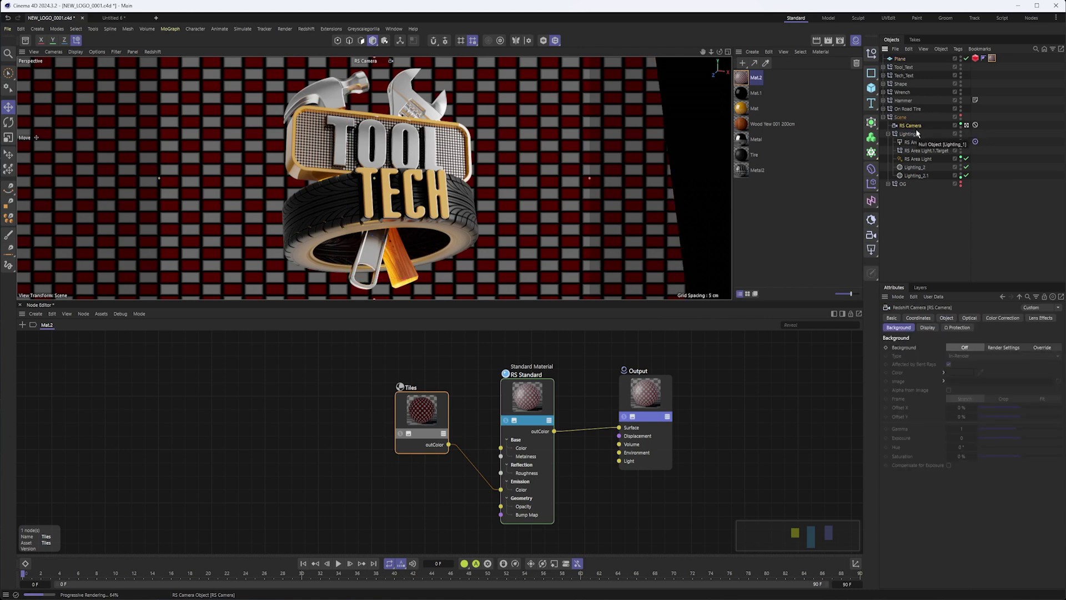
right_click(896, 59)
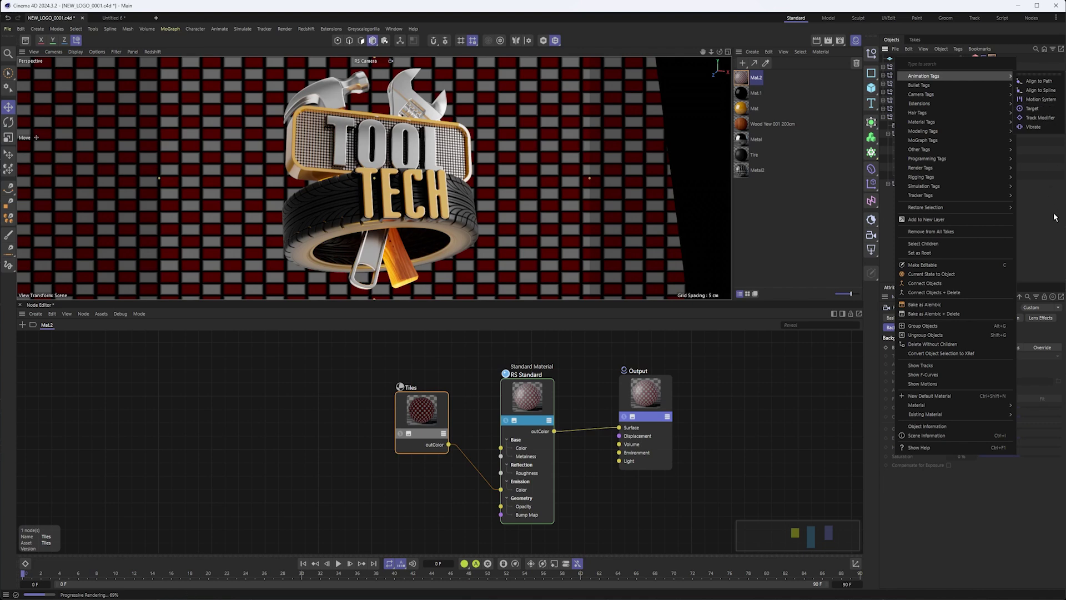
left_click(897, 58)
right_click(902, 58)
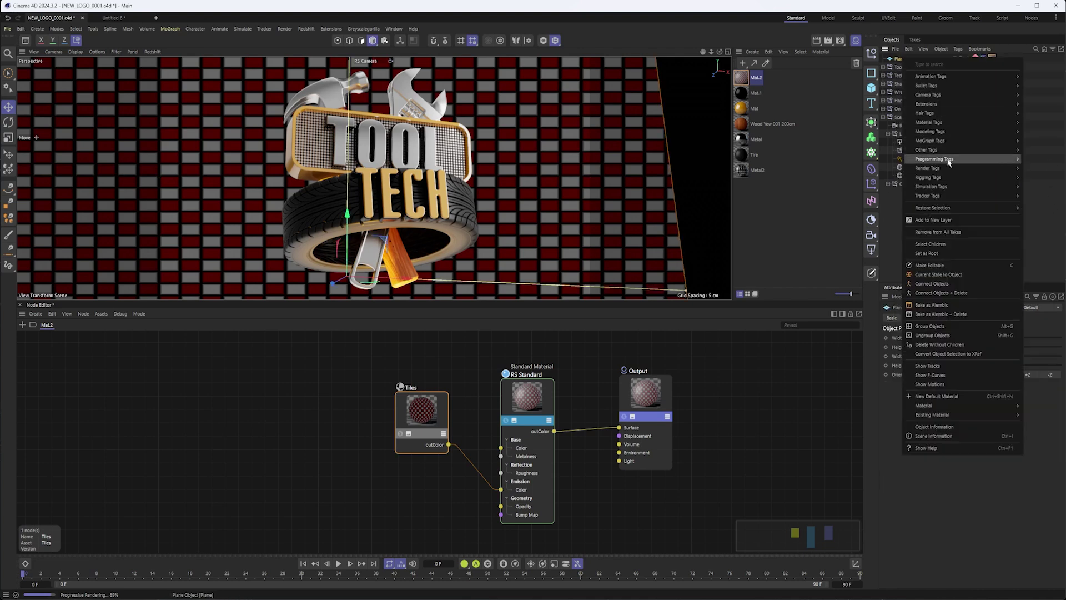
mouse_move(944, 178)
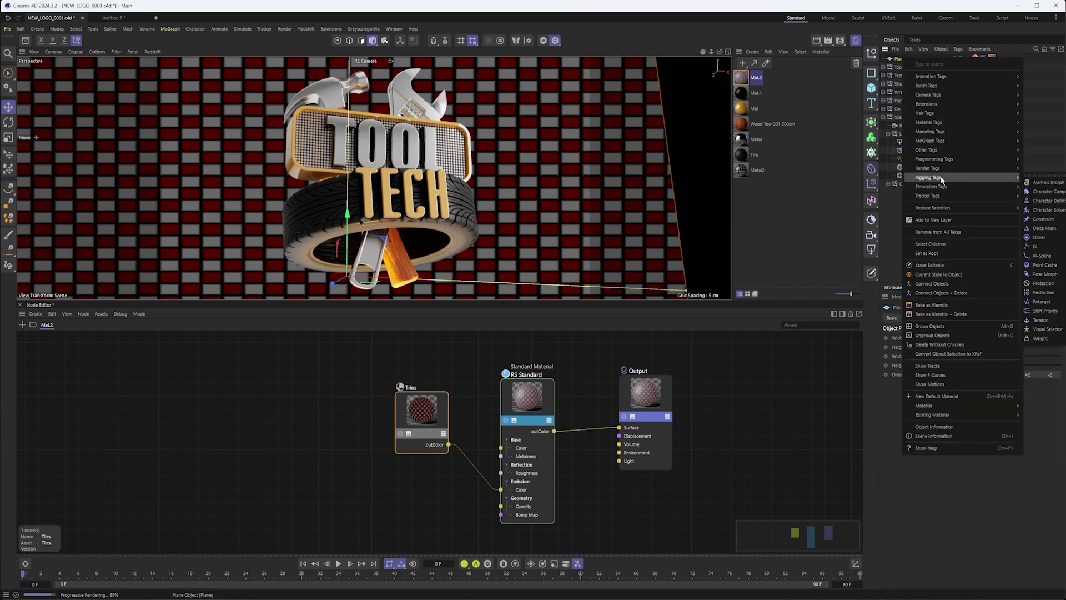
left_click(1044, 219)
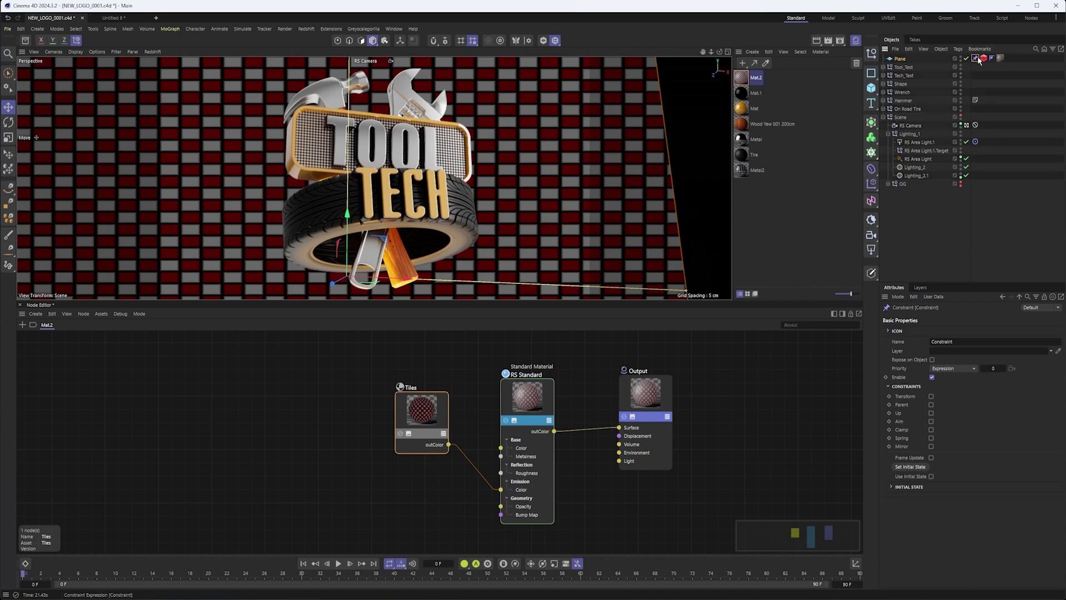
key("Delete")
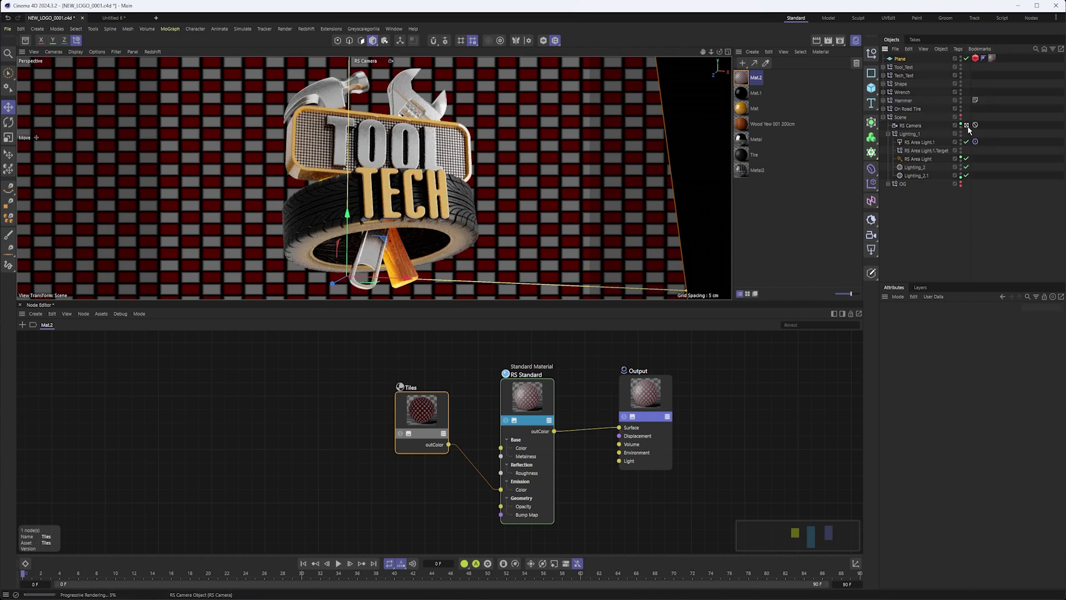
- Switch to the editor camera, adjust the Redshift preview, and parent the Plane under RS Camera
left_click(966, 126)
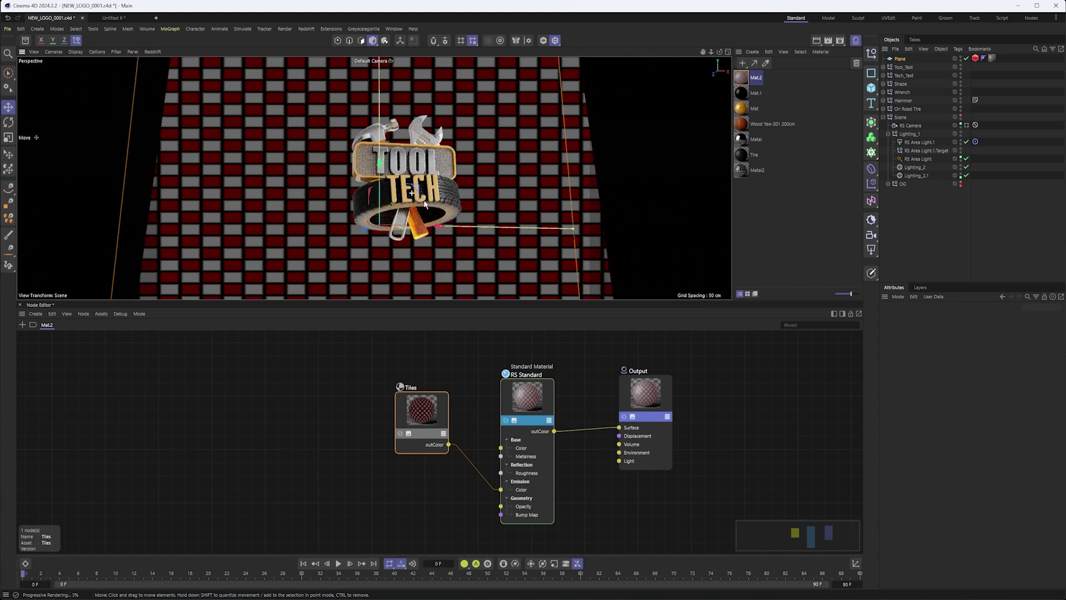
left_click(153, 51)
left_click(155, 64)
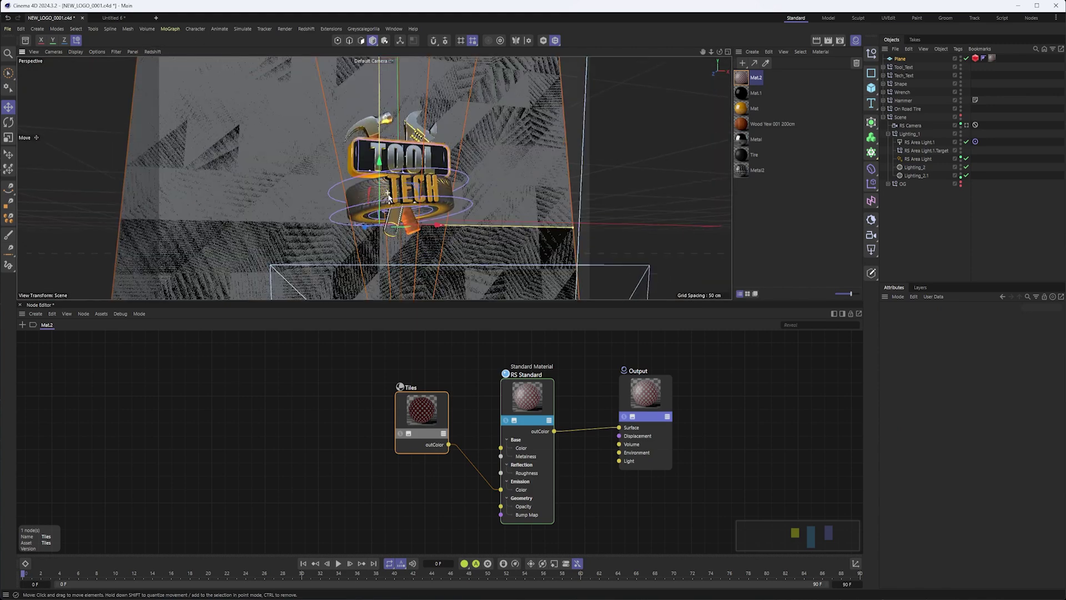
scroll(432, 210, "down", 5)
scroll(494, 207, "up", 5)
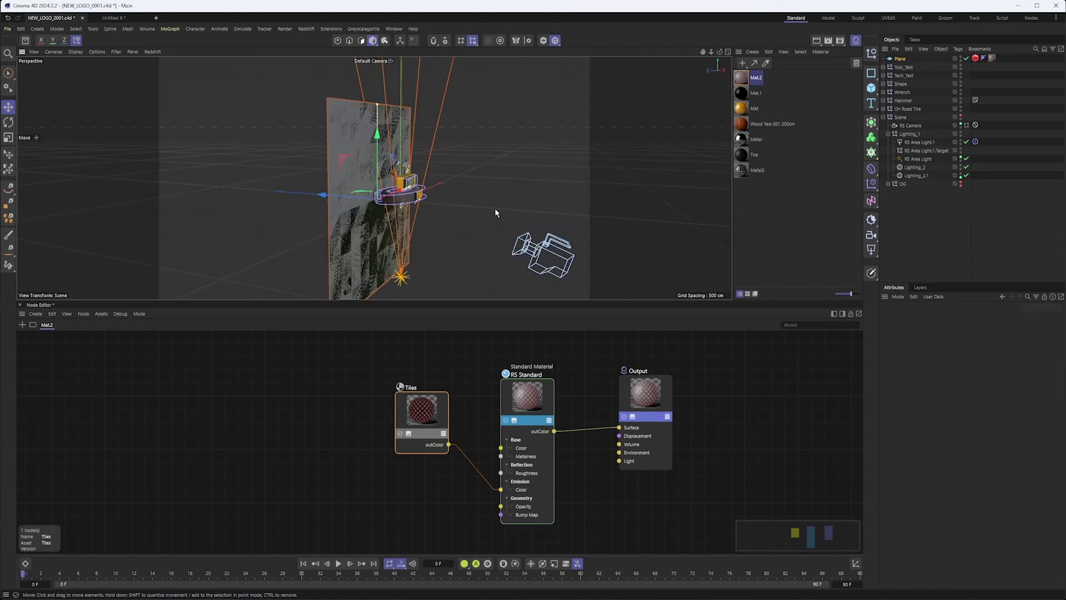
left_click_drag(426, 182, 431, 195, "alt")
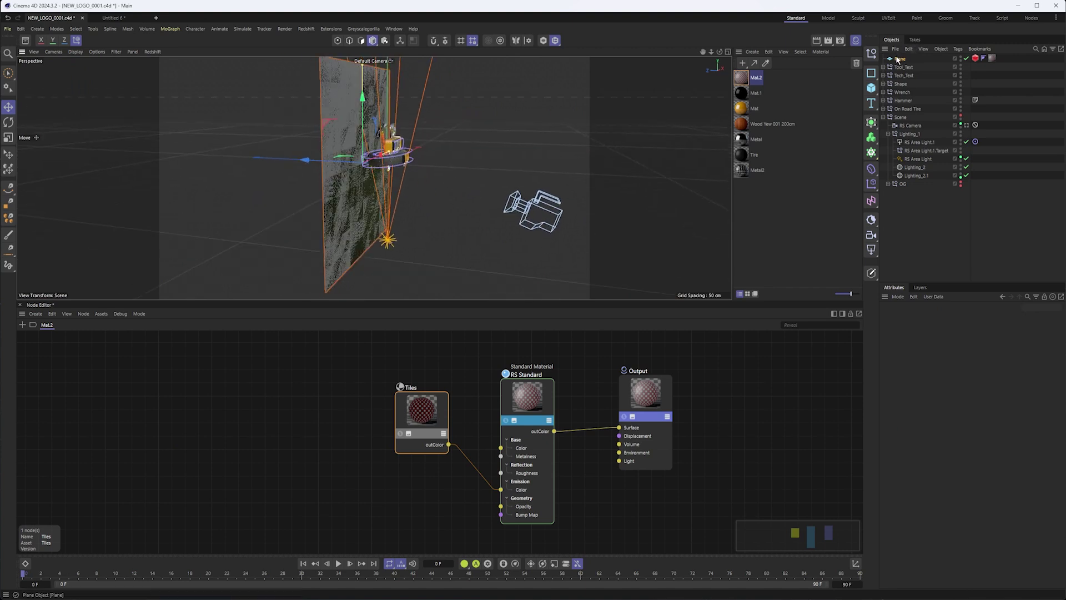
left_click_drag(901, 59, 915, 128)
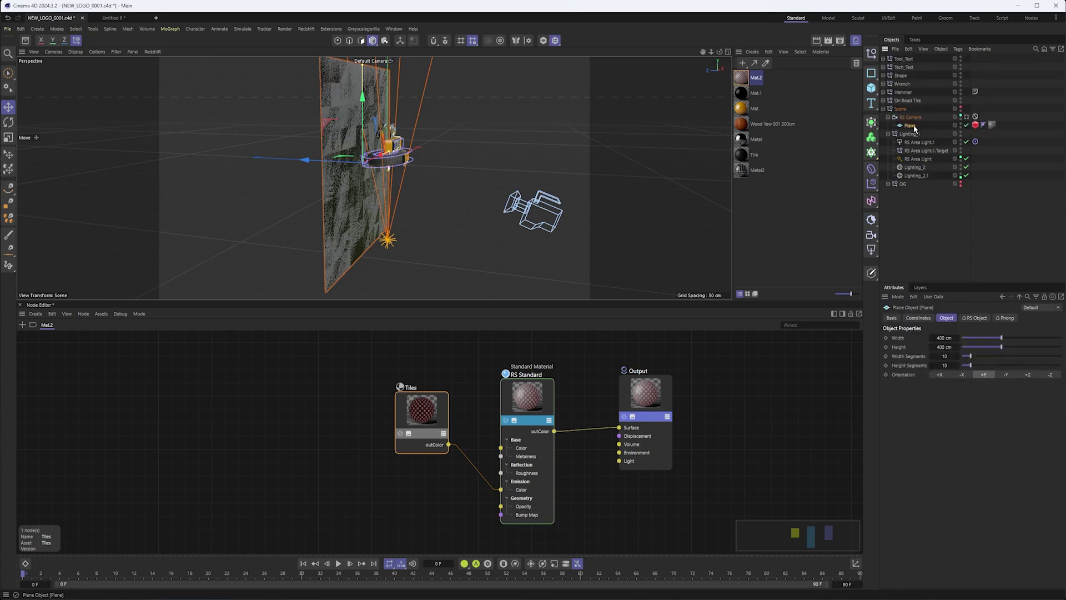
- Check the parented Plane through the RS and editor cameras, then move it back to the top level
left_click(967, 117)
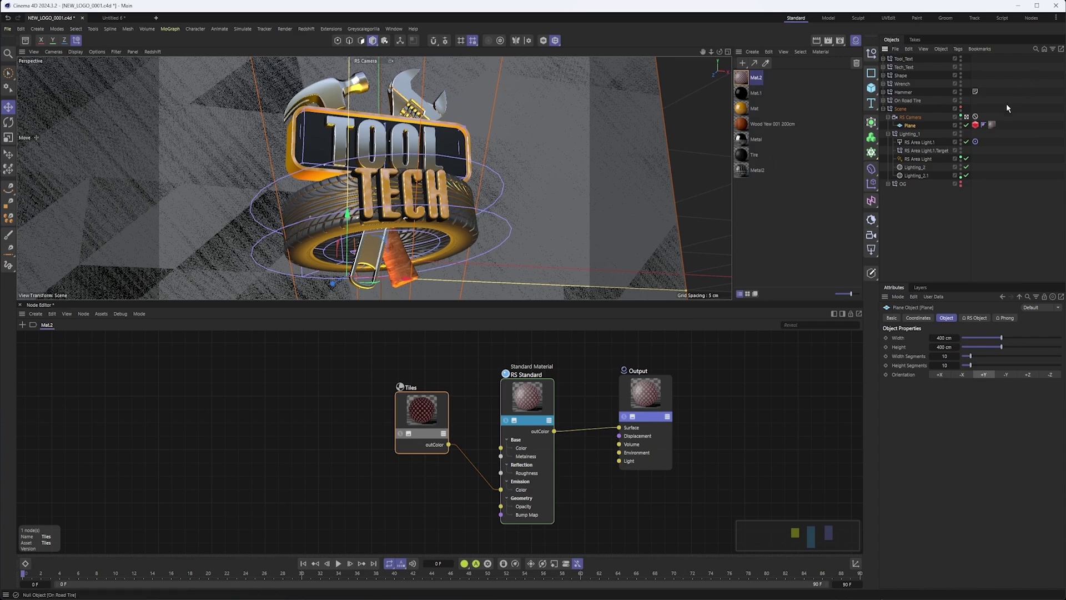
left_click(967, 117)
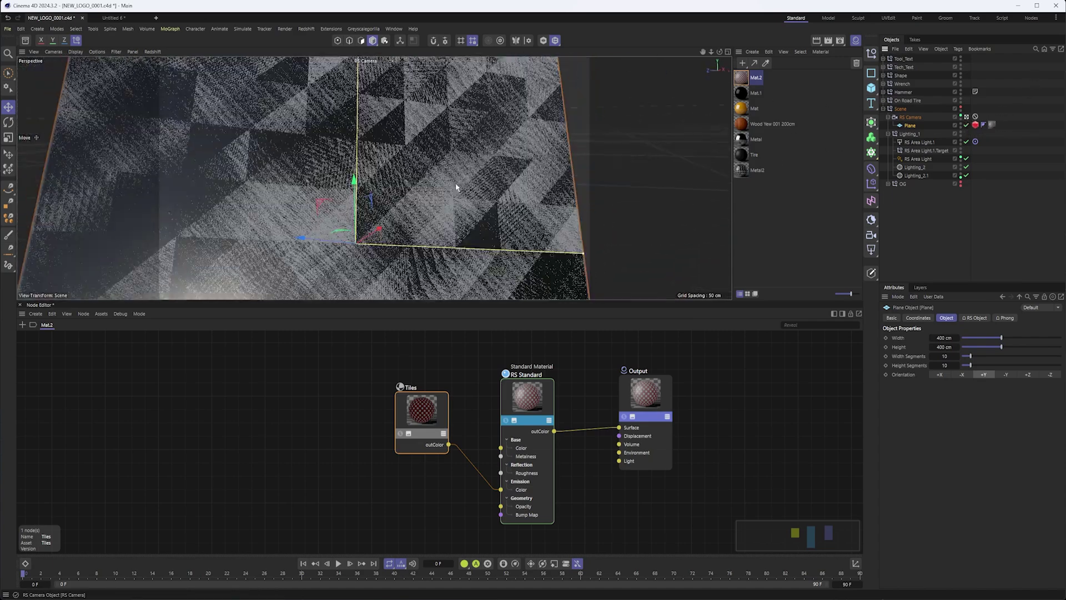
left_click_drag(303, 185, 395, 174, "alt")
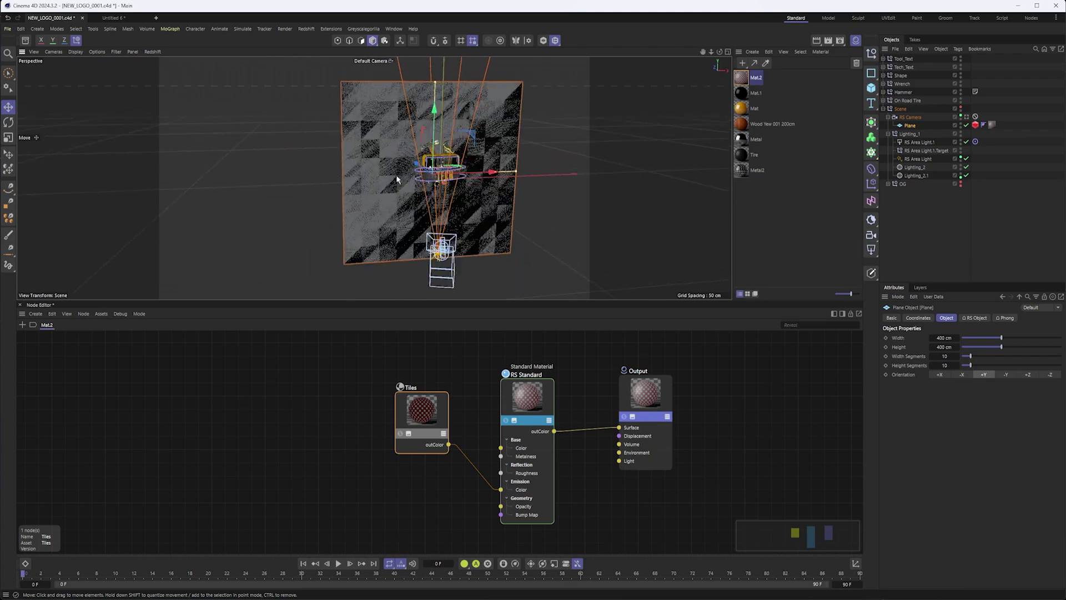
scroll(396, 175, "up", 5)
left_click_drag(468, 161, 577, 164, "alt")
key("ctrl+shift+z")
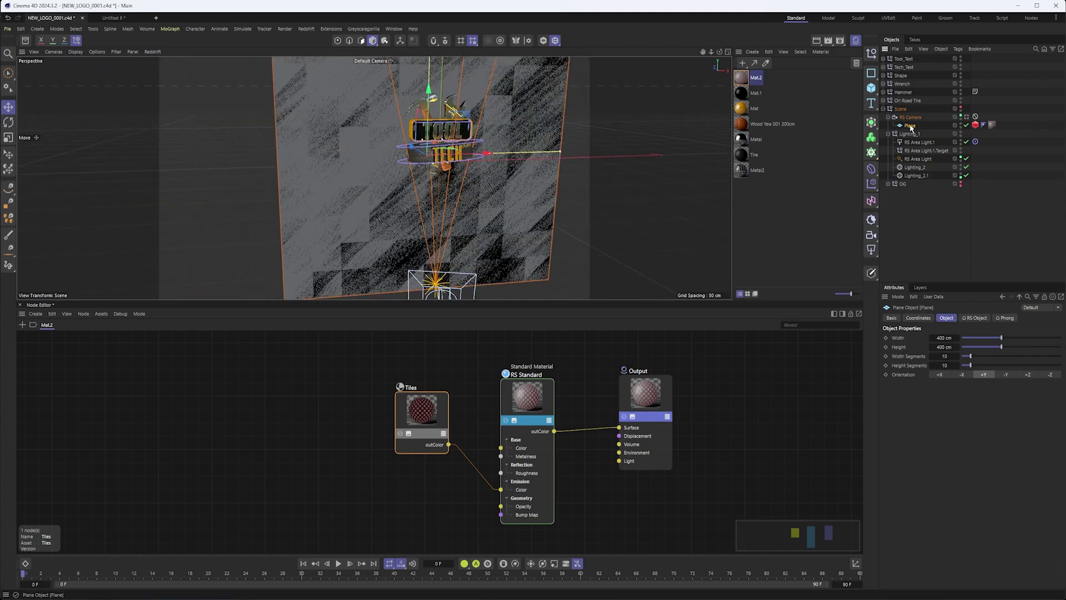
left_click_drag(911, 127, 904, 56)
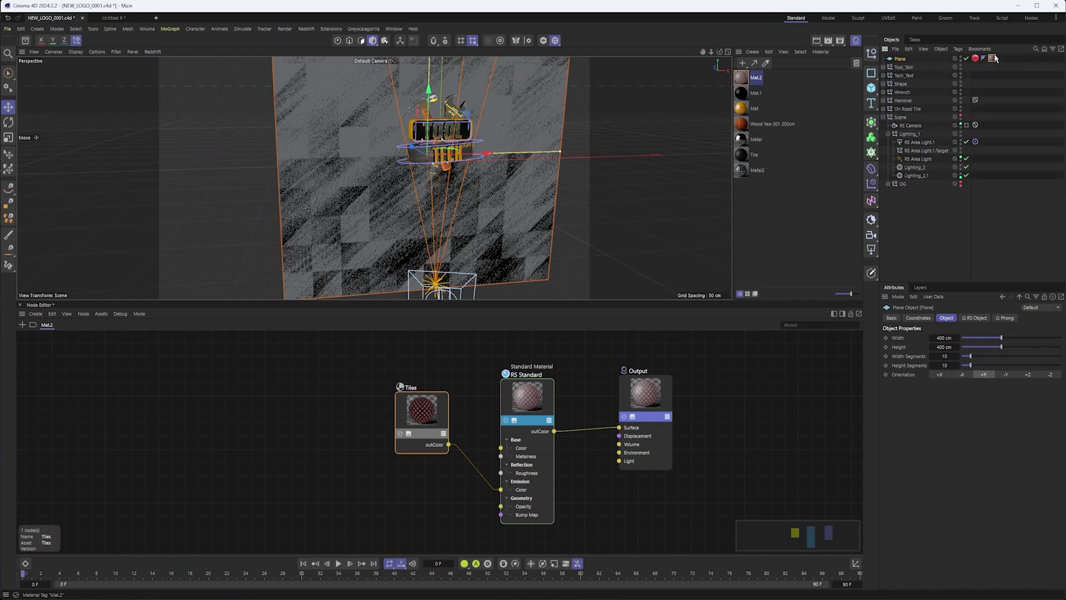
- Switch the Plane's material tag projection back to UVW mapping
left_click(993, 58)
left_click(960, 356)
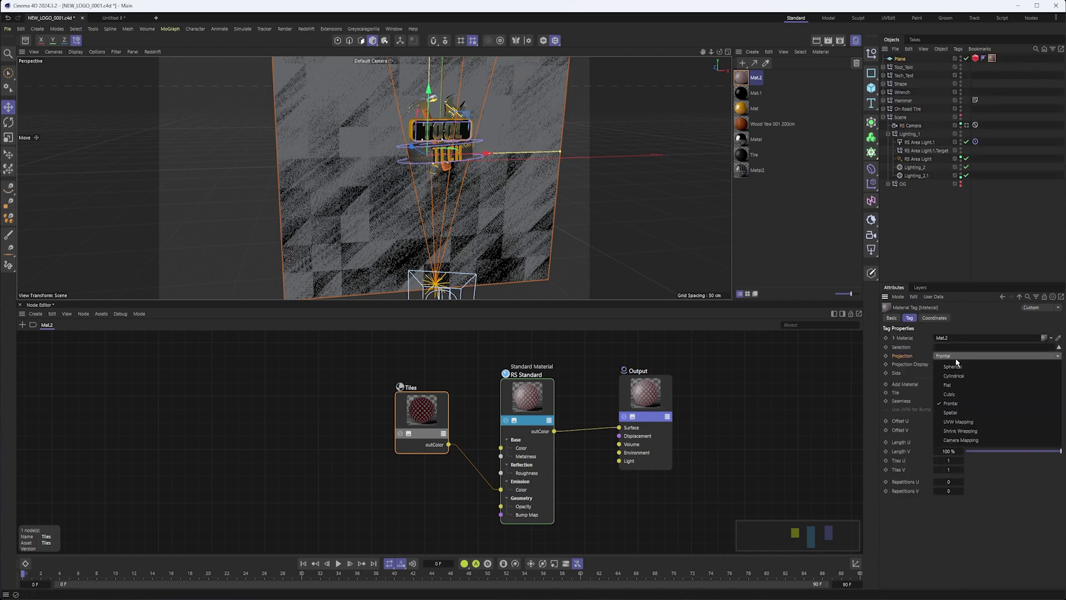
left_click(968, 420)
- Orbit close to the plane and undo an accidental sideways move of the Plane
left_click_drag(522, 215, 544, 205, "alt")
scroll(521, 183, "up", 5)
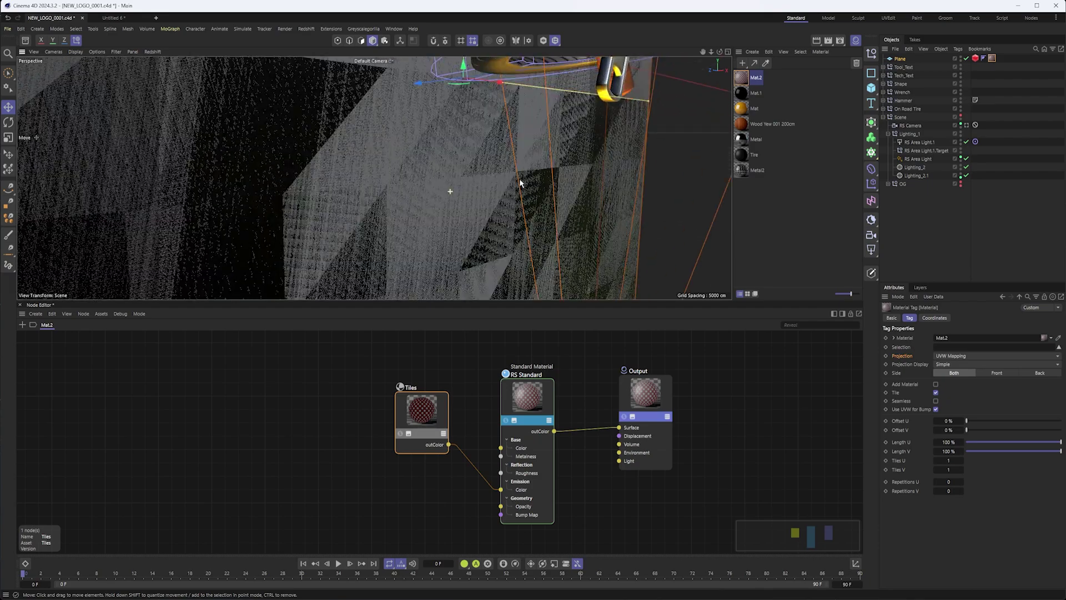
scroll(554, 178, "down", 10)
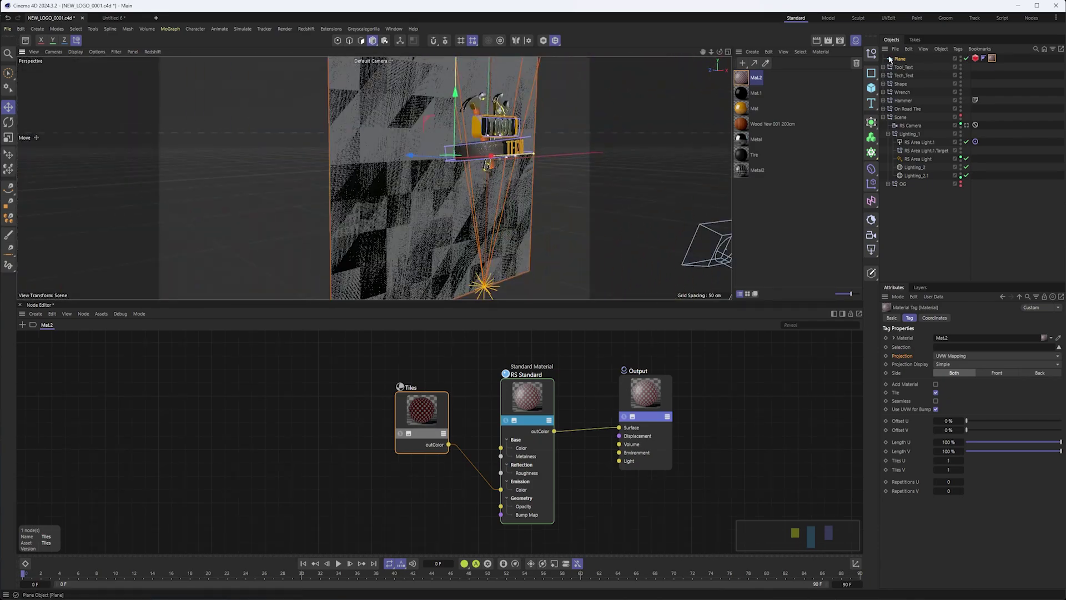
left_click_drag(427, 156, 315, 153)
key("ctrl+z")
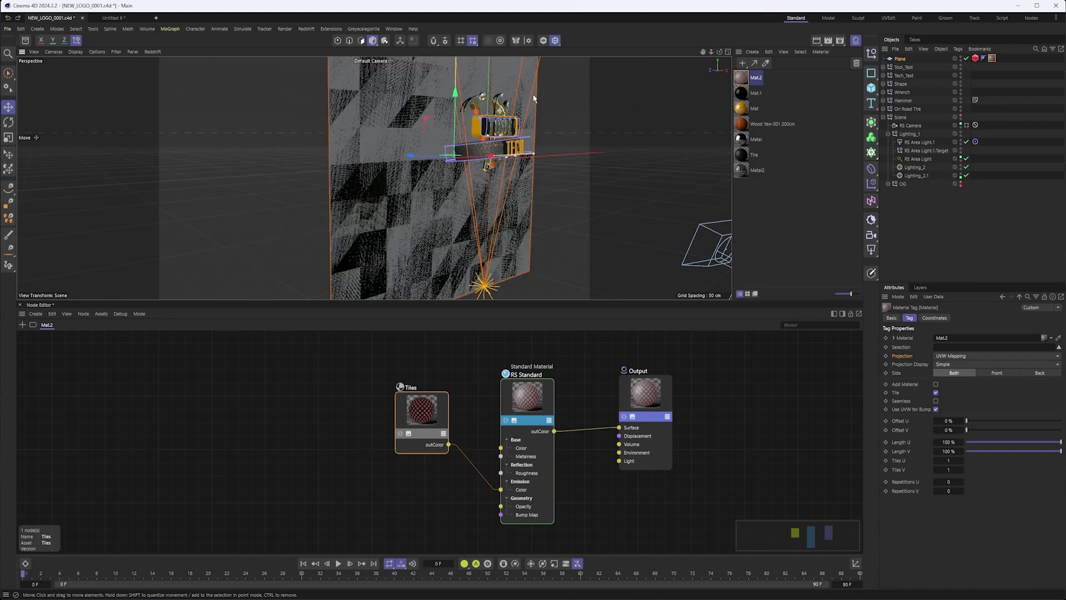
- Return to the RS Camera view, add and delete a Cube, and start the live Redshift render
left_click(966, 125)
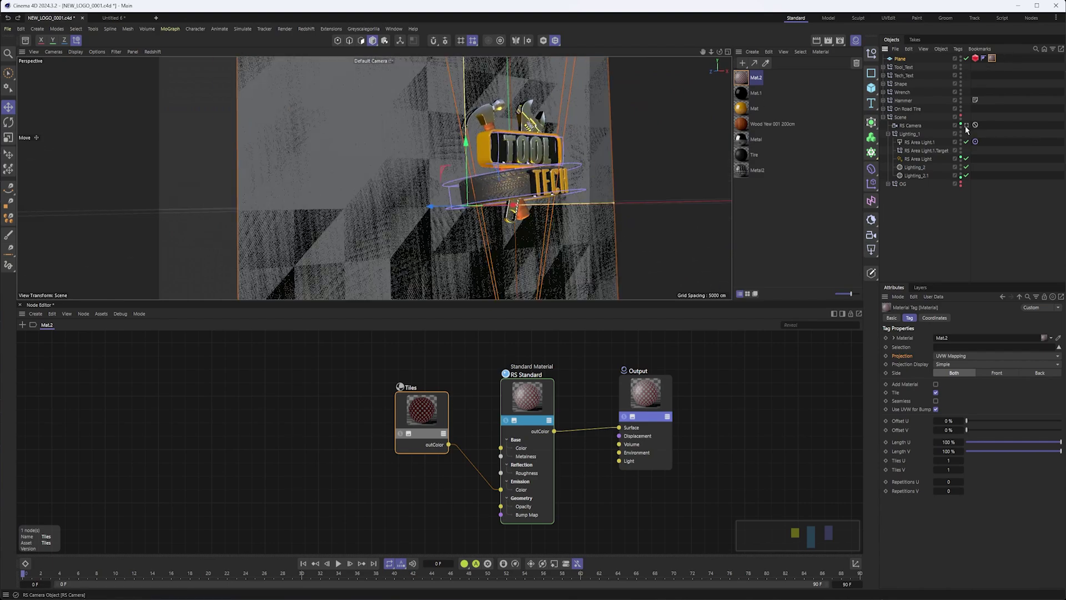
left_click(871, 90)
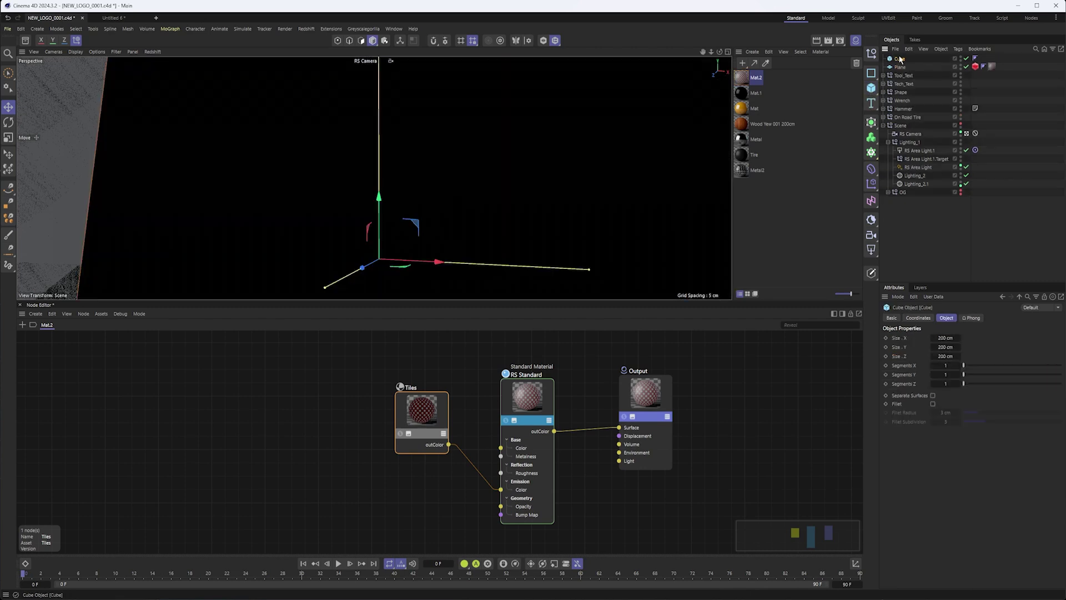
key("Delete")
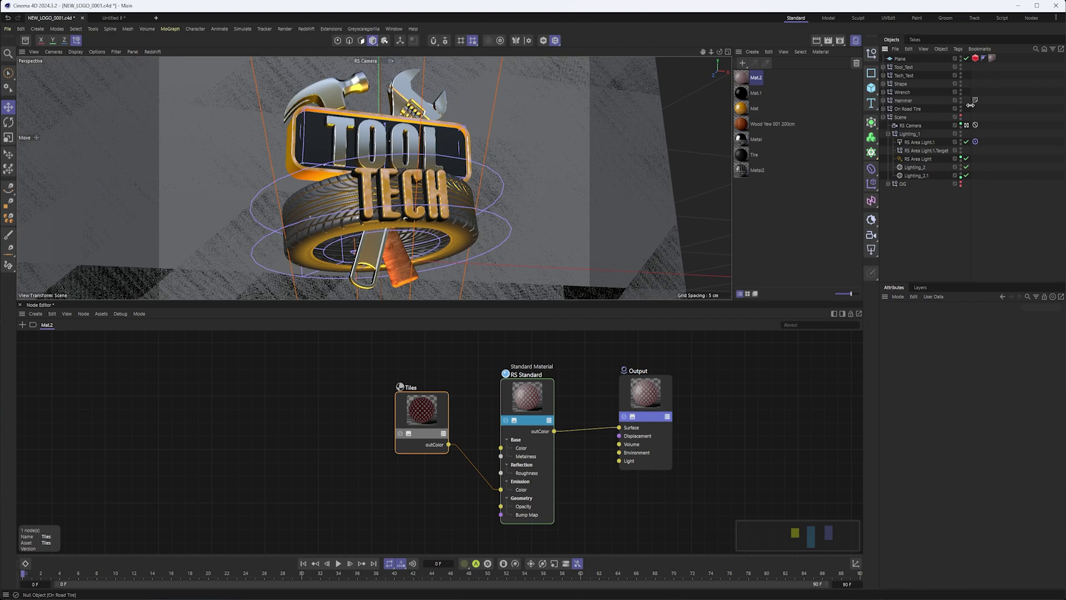
left_click(153, 52)
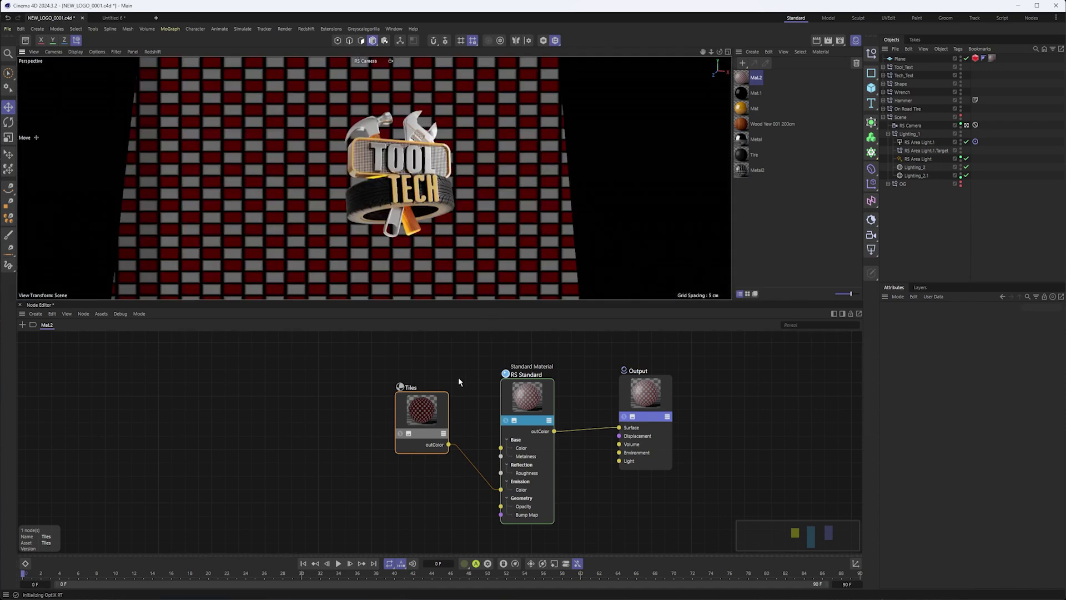
- Select and reposition the Tiles node, and change its pattern to Hexagons
left_click(443, 408)
left_click_drag(428, 410, 412, 405)
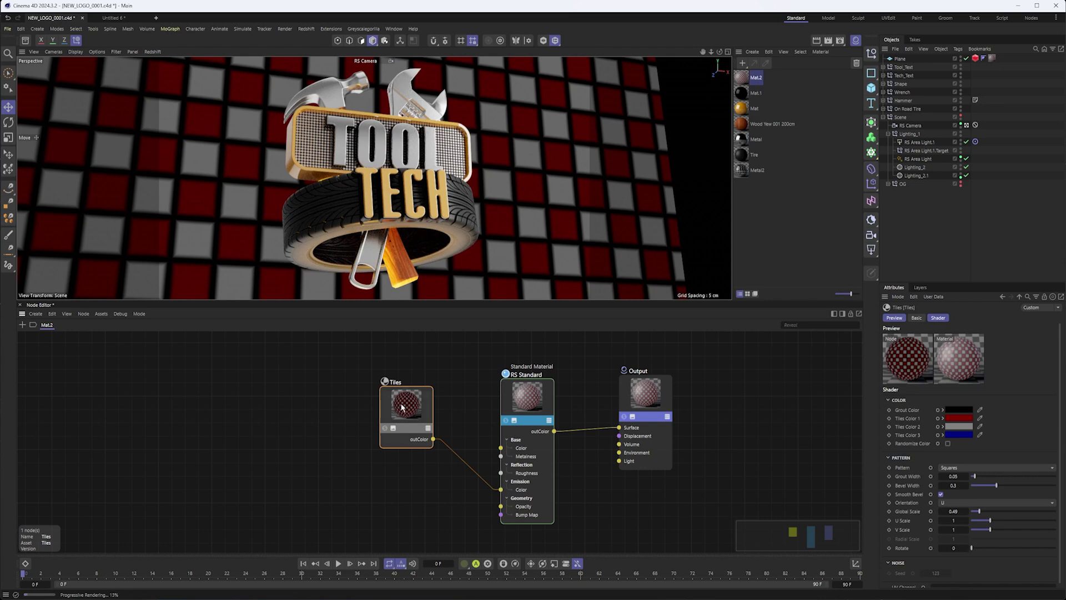
left_click_drag(407, 405, 363, 396)
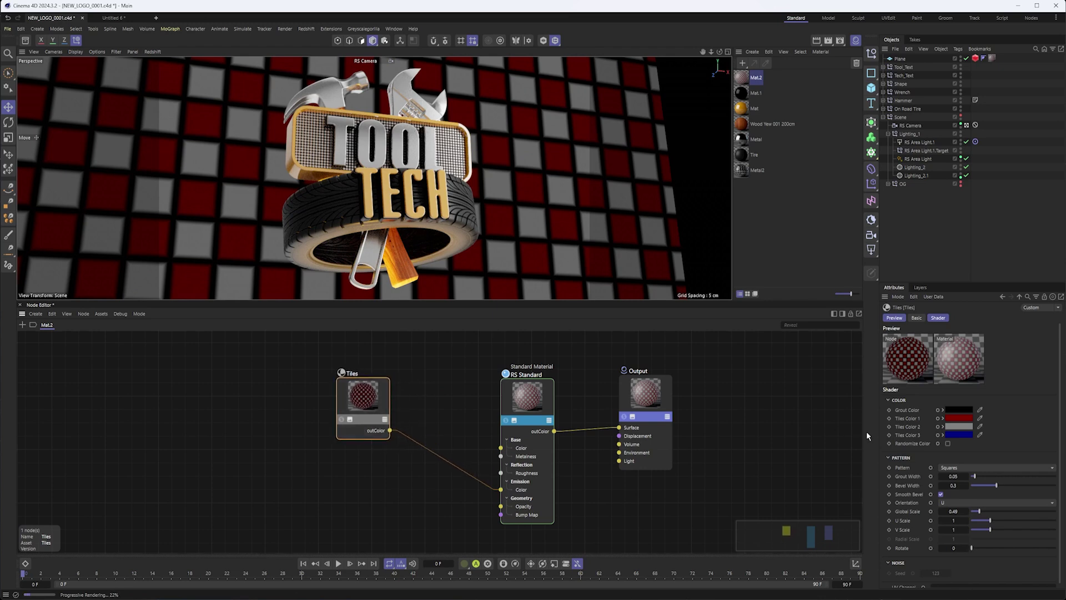
left_click(954, 469)
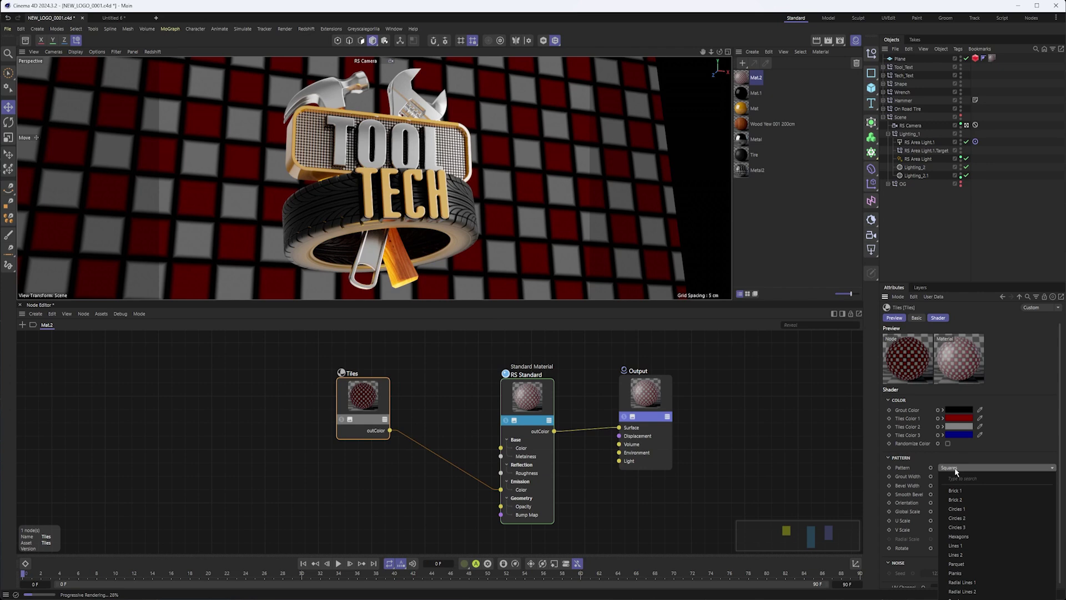
left_click(980, 537)
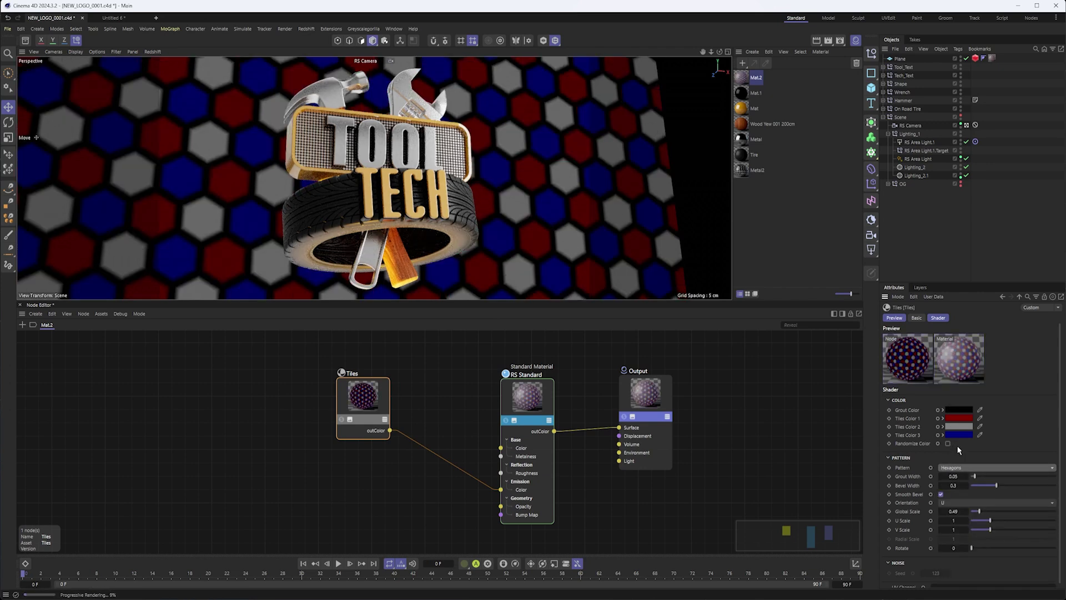
- Set the Tiles Grout Width and Bevel Width both to 0.01
left_click(954, 476)
type("0.01")
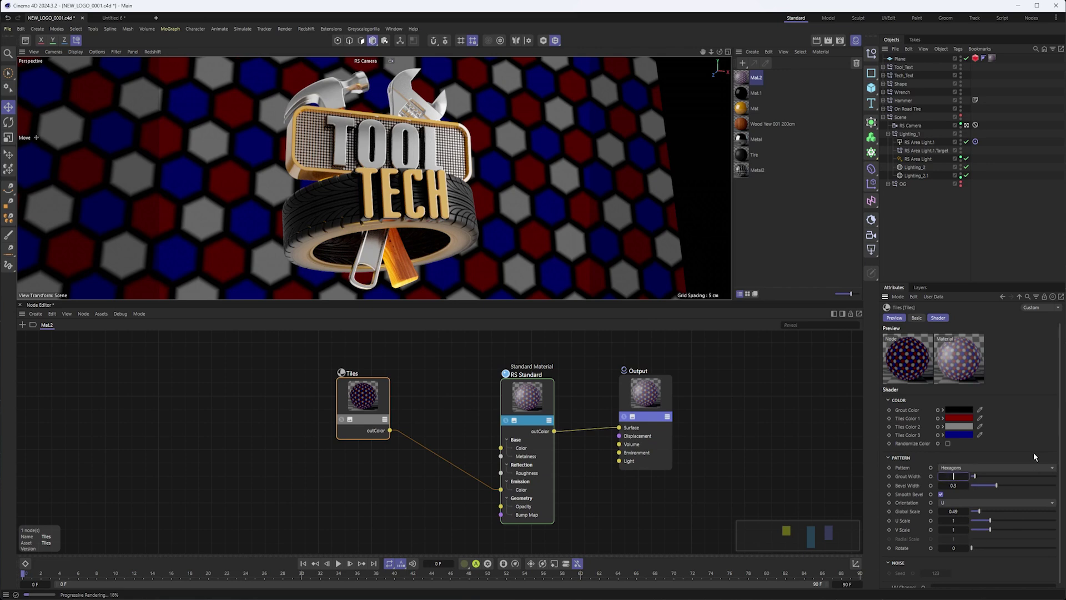
key("Tab")
type(".01")
key("Return")
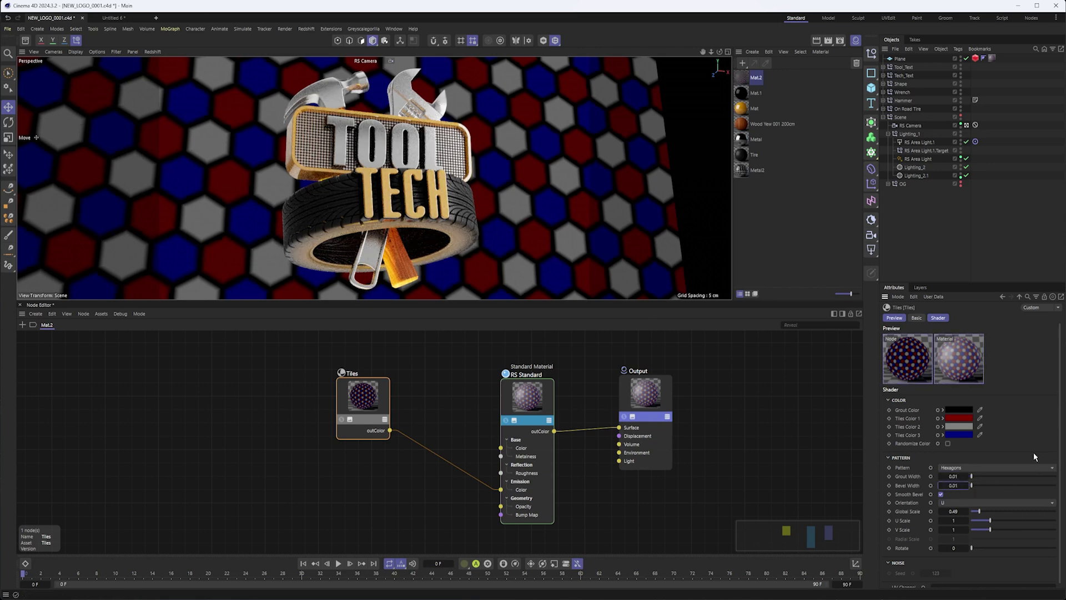
- Make Tiles Colors 1, 2 and 3 white and move the Tiles node down-left
left_click(959, 427)
left_click(877, 469)
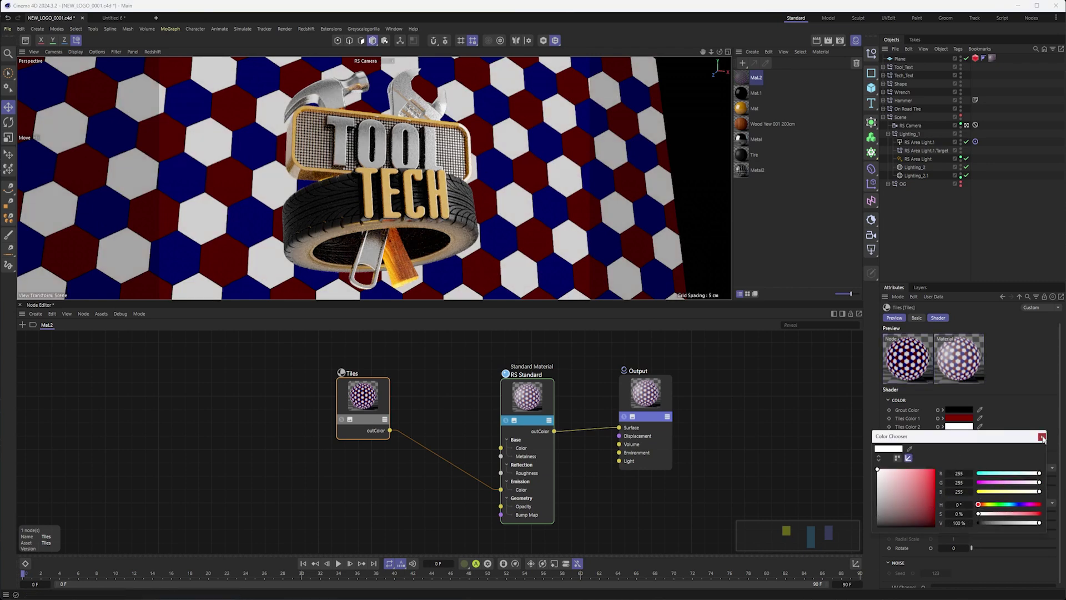
left_click_drag(959, 426, 959, 434)
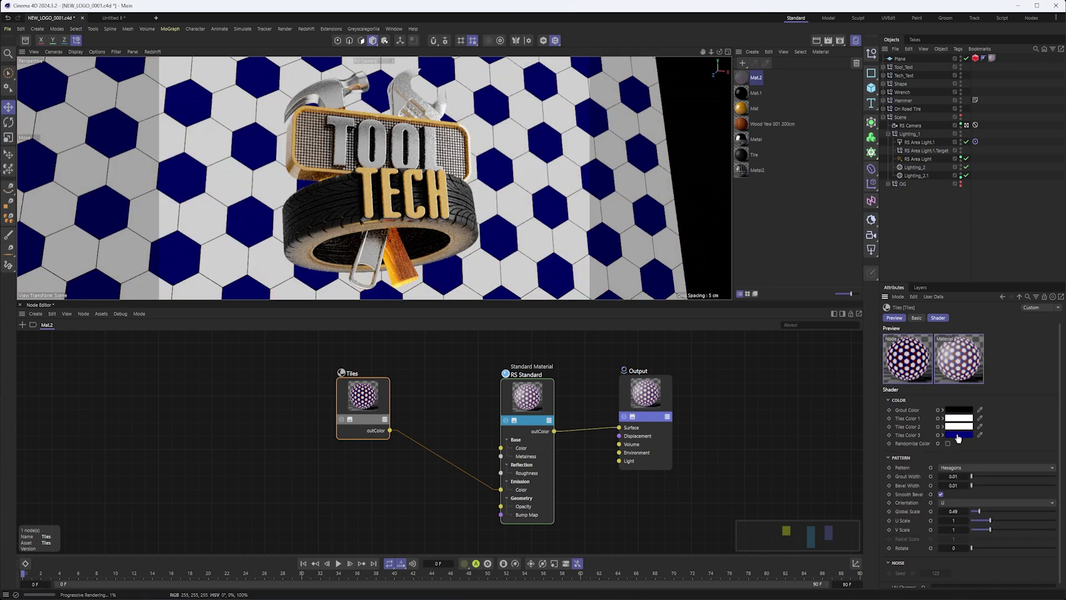
left_click_drag(386, 417, 277, 436)
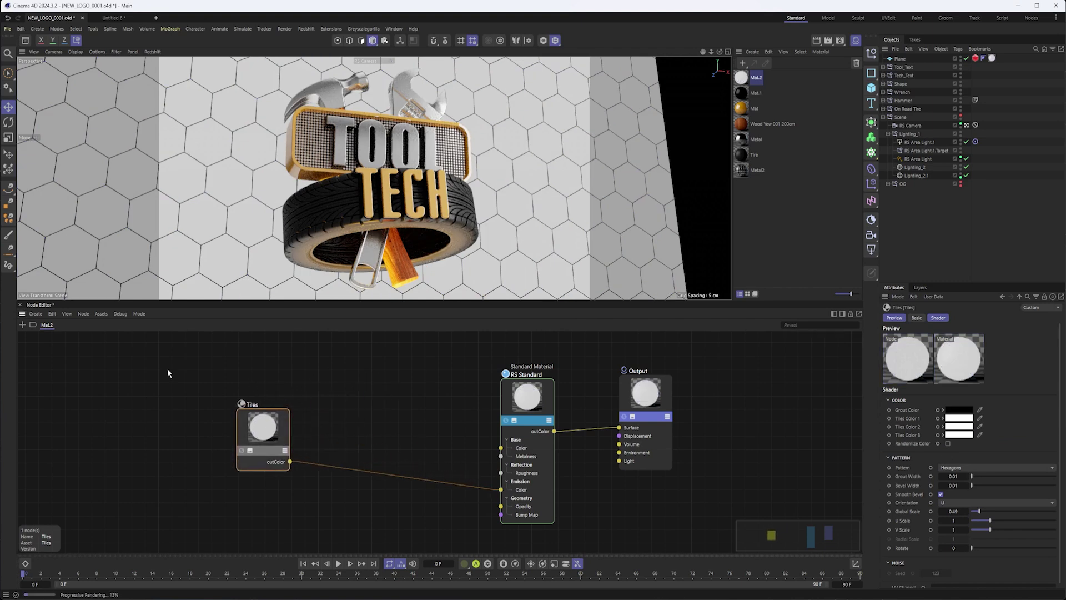
- Add a Ramp node and wire its outColor into the Emission Color
left_click(21, 326)
type("ramp")
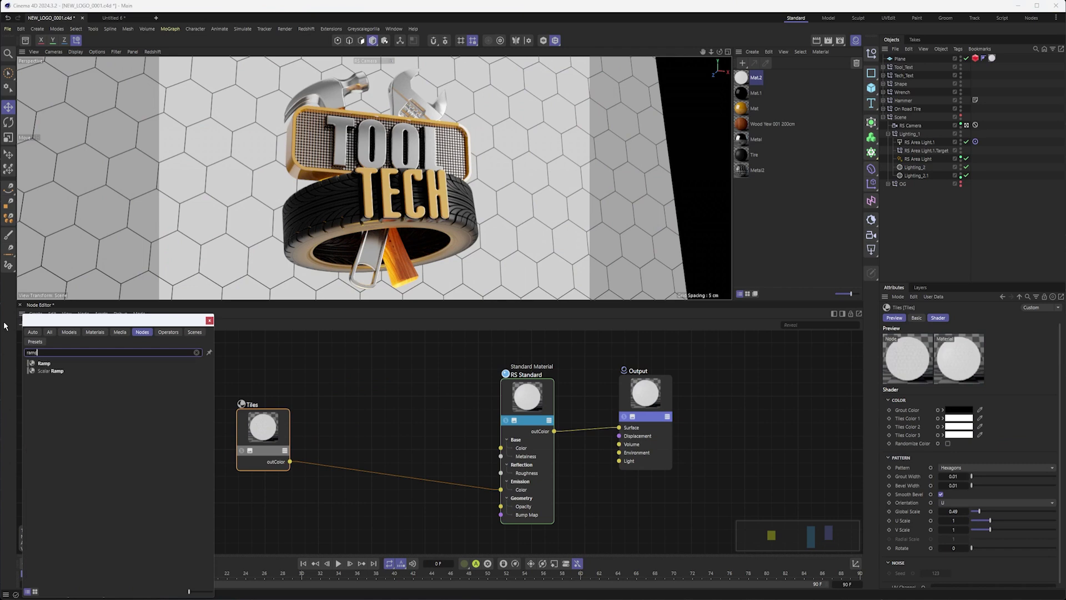
double_click(44, 363)
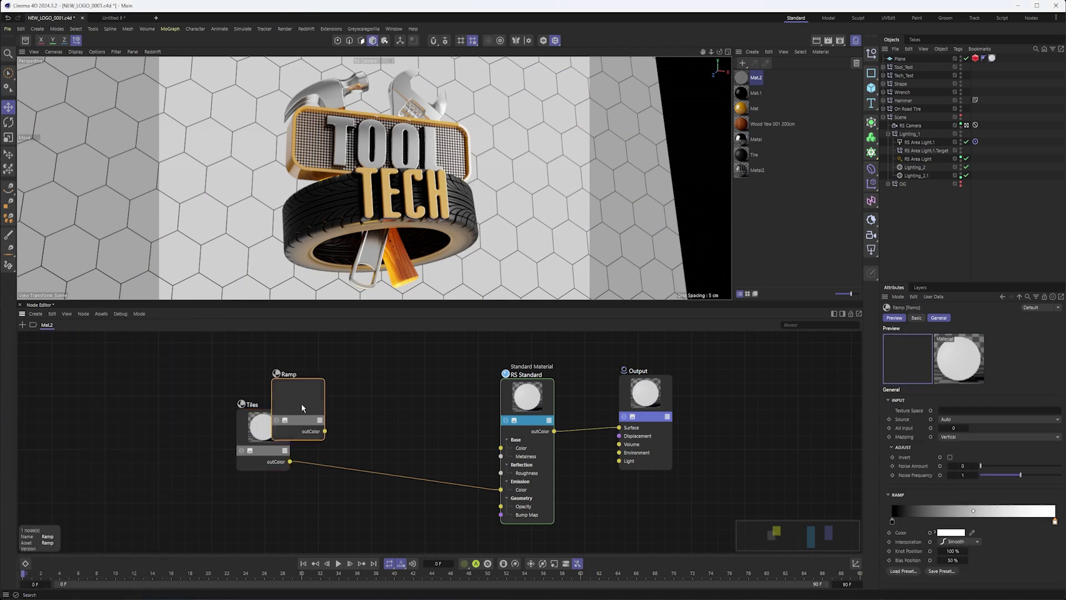
left_click_drag(398, 423, 501, 490)
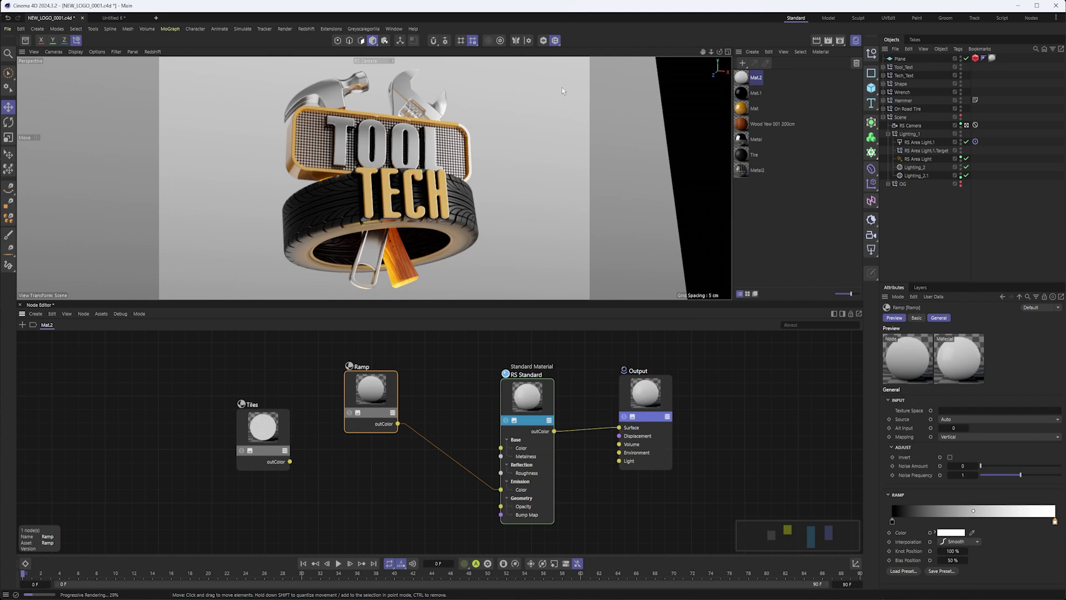
- Nudge the Ramp node right and drag its black knot inward to about 25%
mouse_move(395, 386)
left_mouse_down()
mouse_move(426, 386)
mouse_move(412, 384)
left_mouse_up()
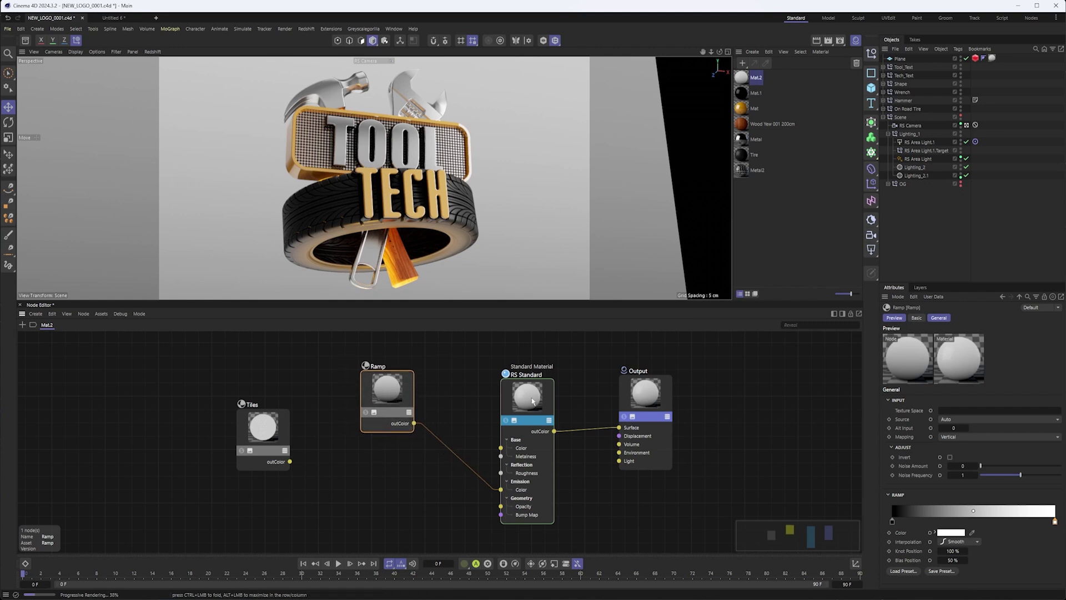
mouse_move(892, 523)
left_click_drag(892, 522, 933, 521)
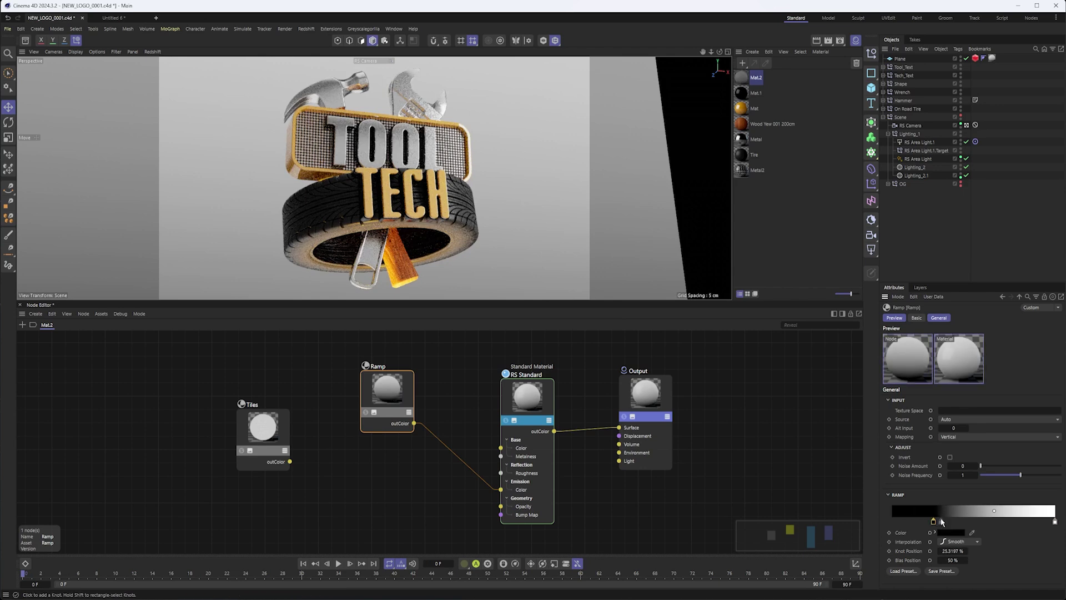
left_click(992, 58)
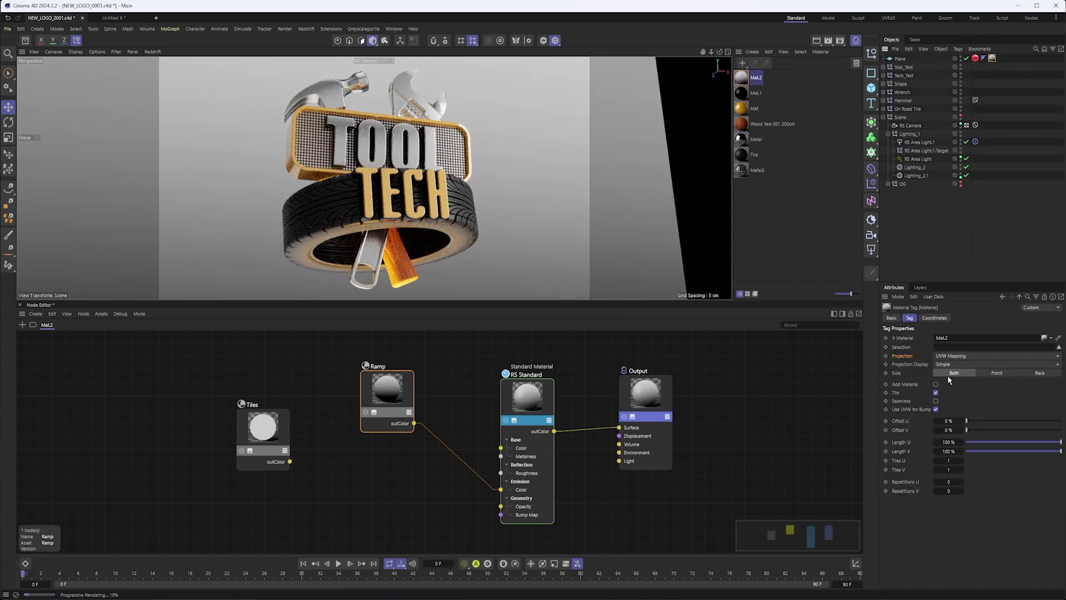
- Set the Plane's material tag projection to Frontal
left_click(954, 355)
left_click(977, 403)
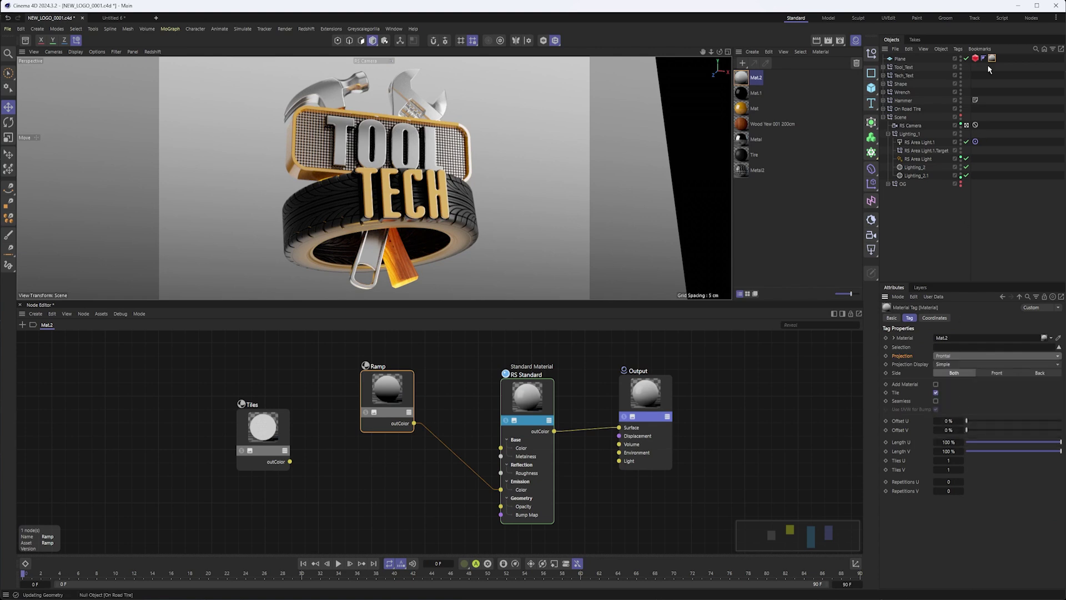
left_click(975, 58)
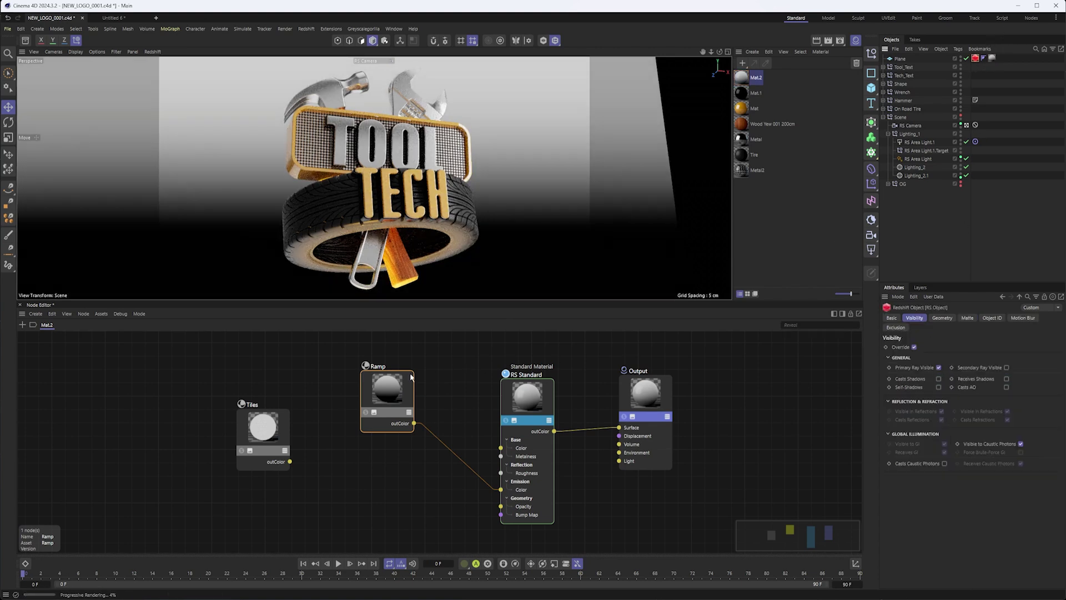
- Move the Ramp's black knot to 6.14%, bias to 61.58%, and turn the white knot light blue
left_click(923, 520)
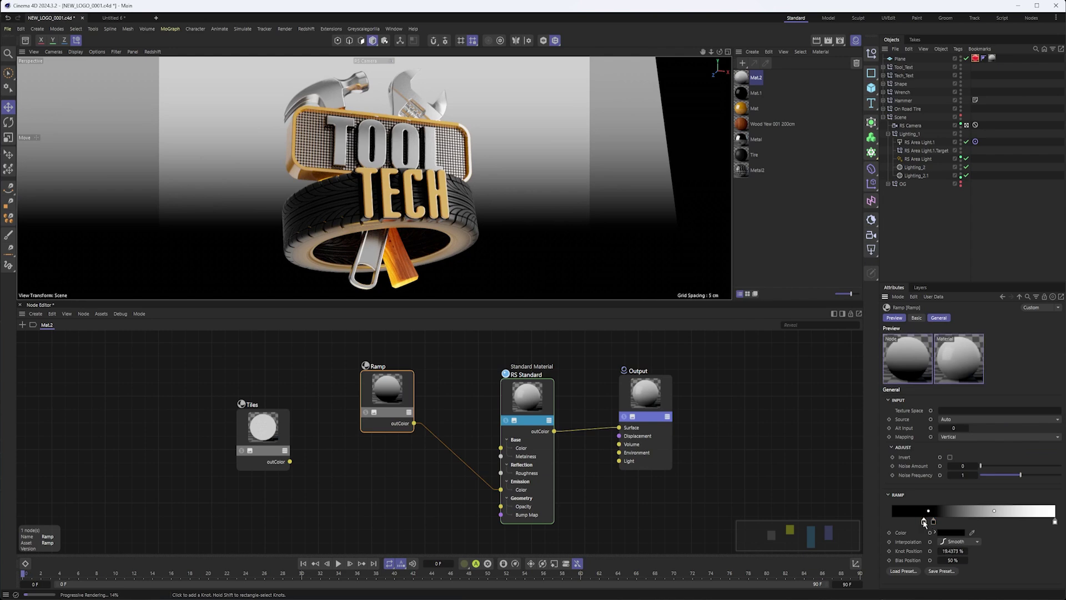
left_click_drag(923, 522, 902, 523)
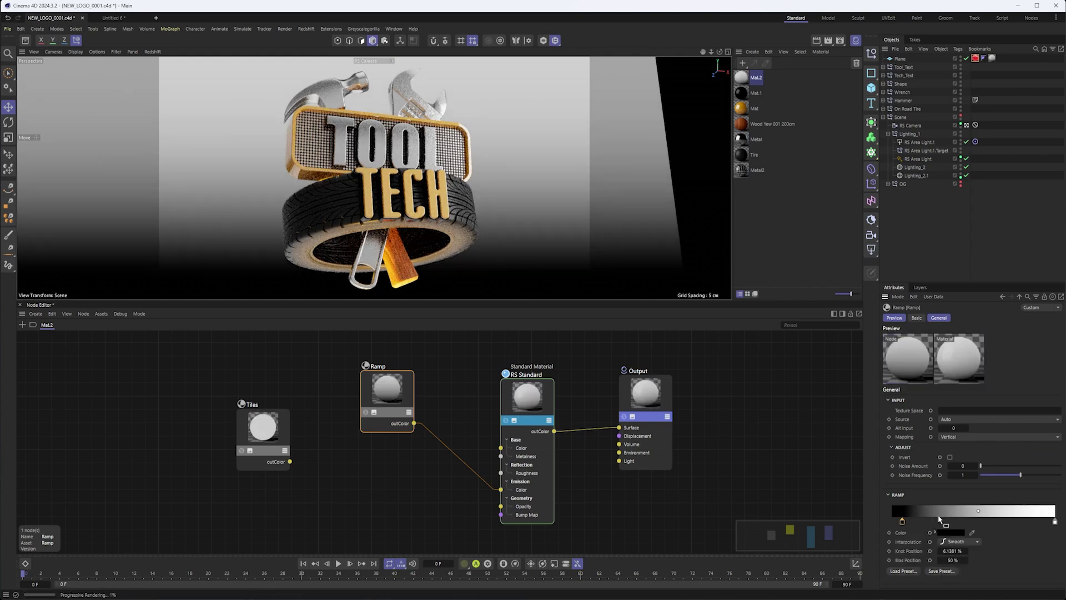
left_click_drag(980, 512, 996, 512)
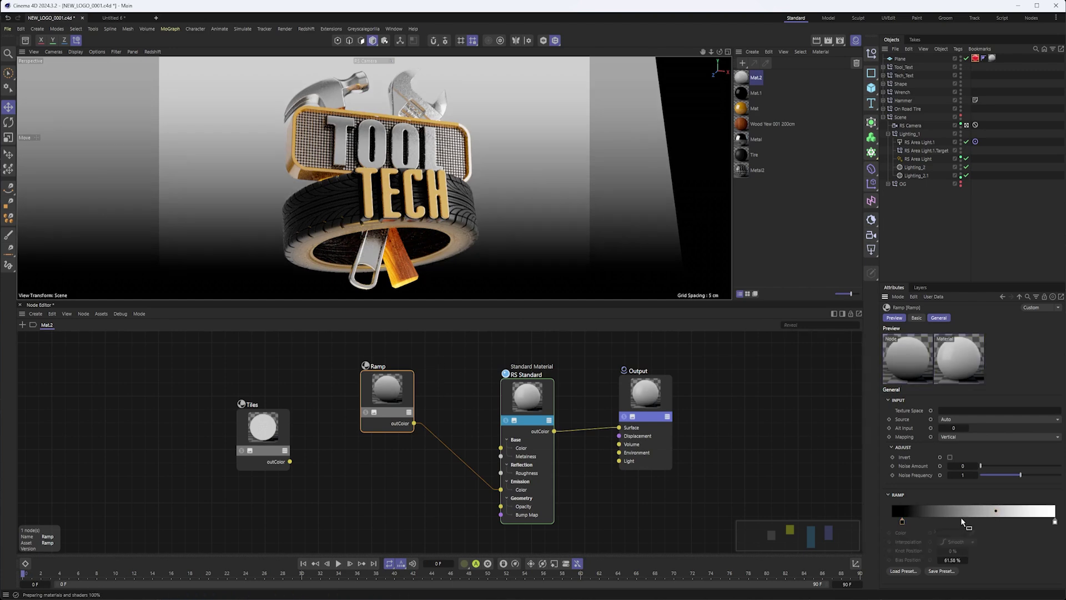
double_click(1052, 523)
left_click_drag(1007, 539, 1063, 539)
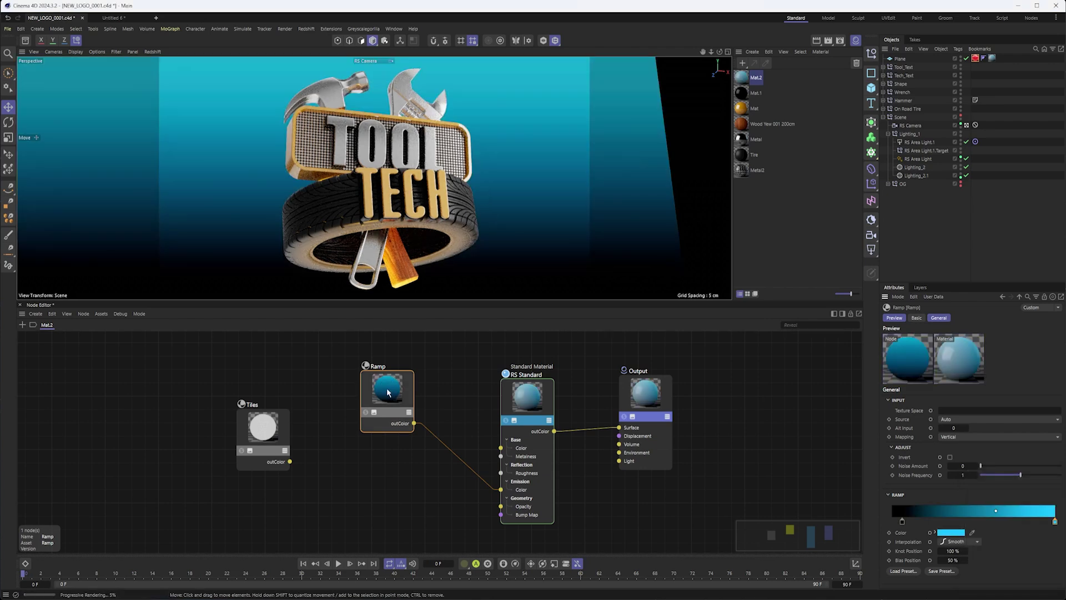
left_click_drag(388, 392, 397, 390)
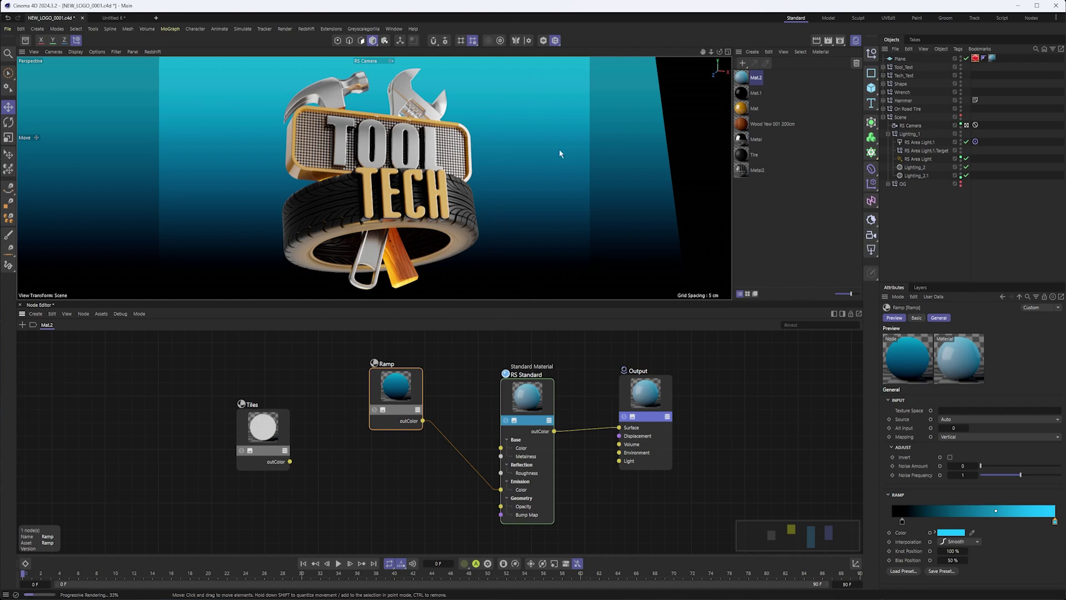
- Set Ramp mapping to Circular with cyan at 1.79% fading to black, then render in Picture Viewer
left_click(958, 439)
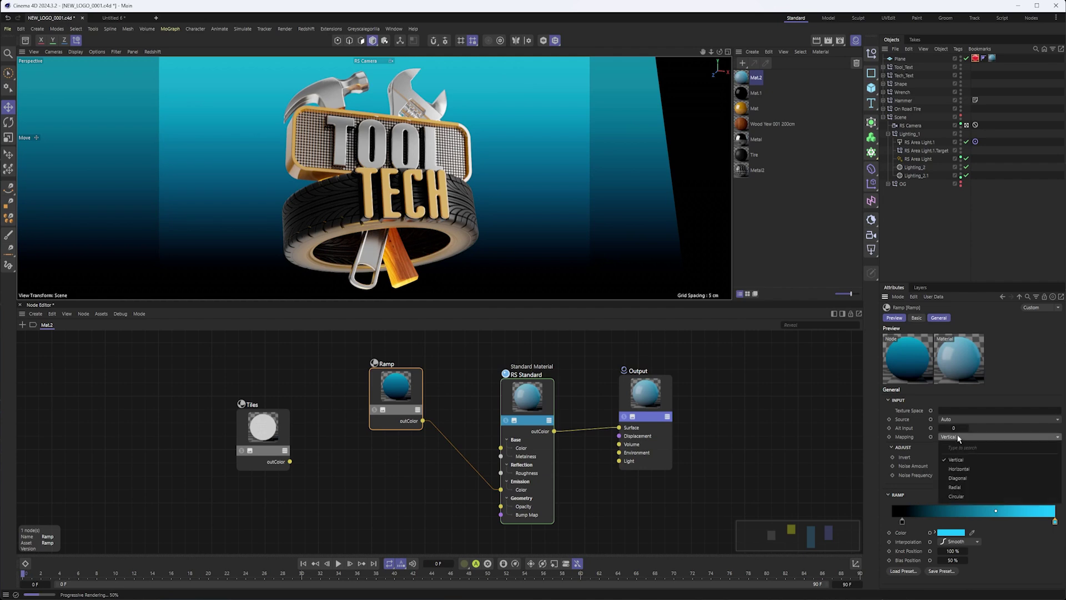
left_click(966, 497)
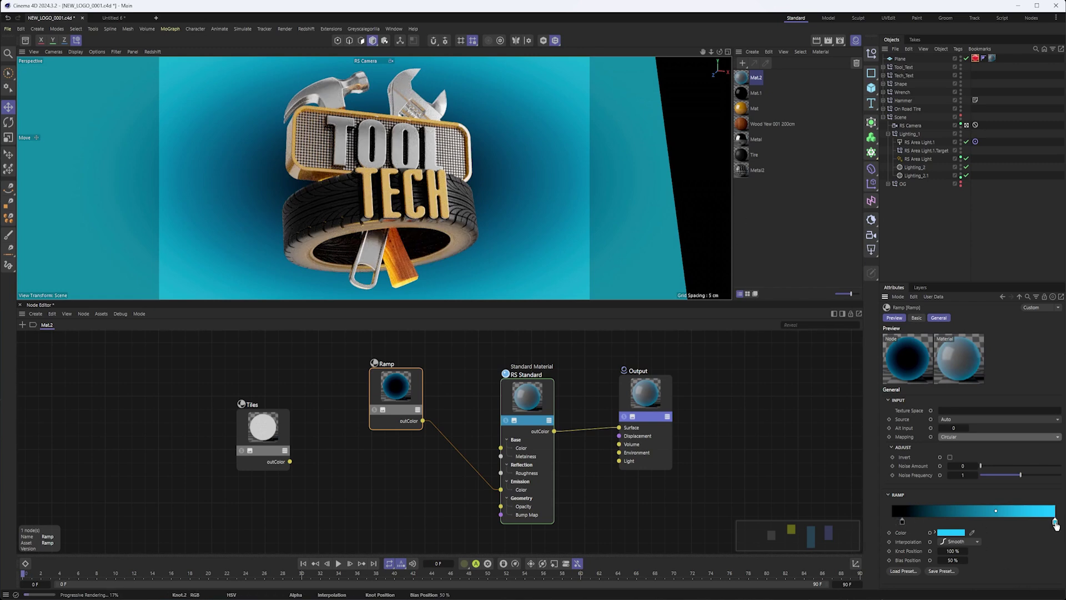
mouse_move(1055, 522)
left_mouse_down()
mouse_move(893, 521)
mouse_move(1055, 522)
mouse_move(1043, 521)
left_mouse_up()
left_click(908, 521)
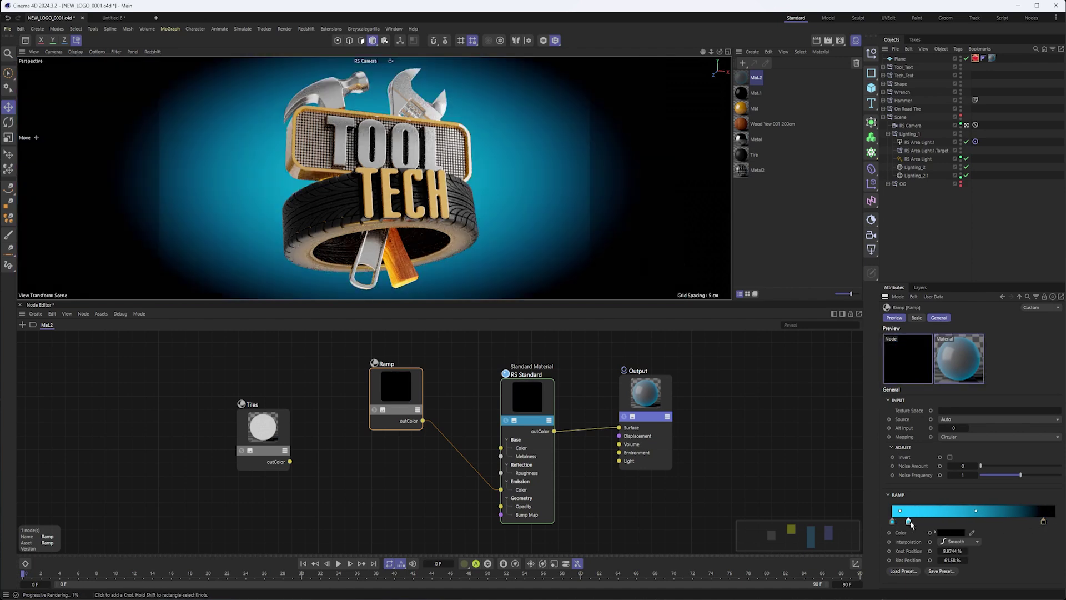
left_click_drag(910, 523, 915, 522)
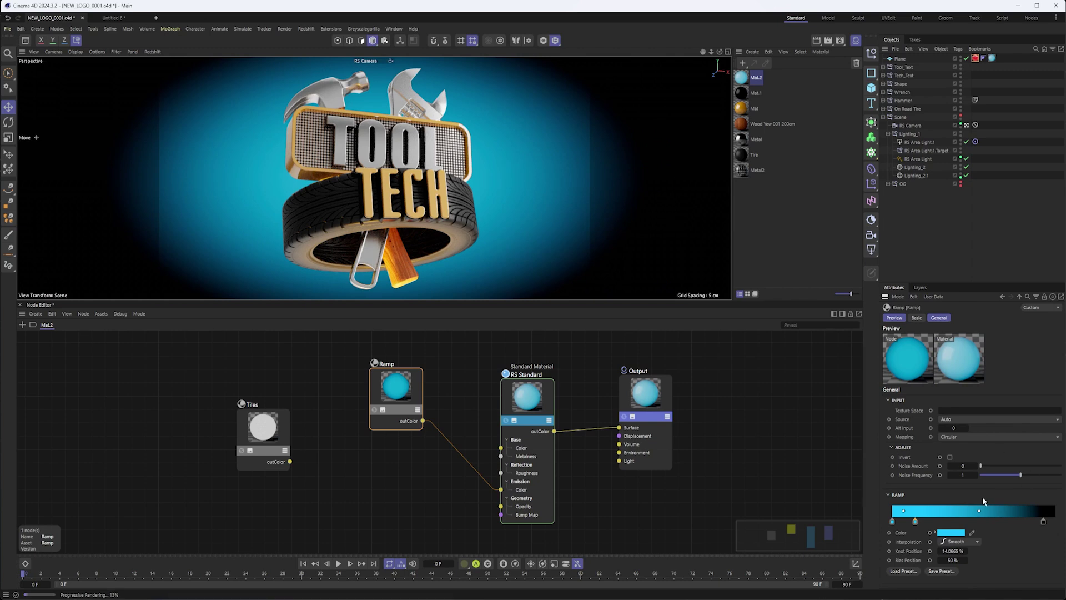
left_click_drag(915, 522, 892, 522)
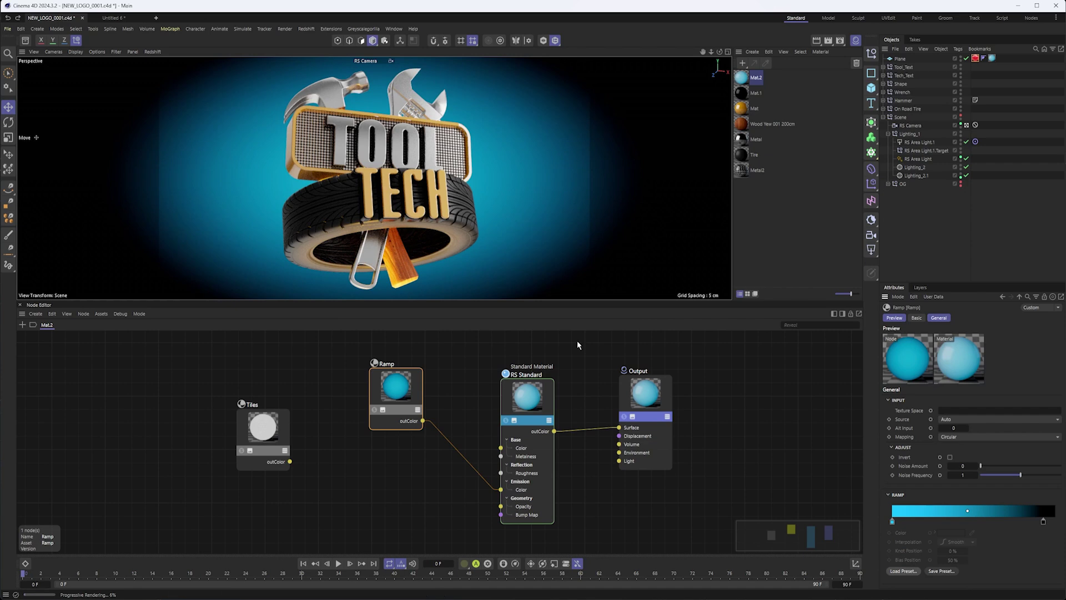
left_click(828, 42)
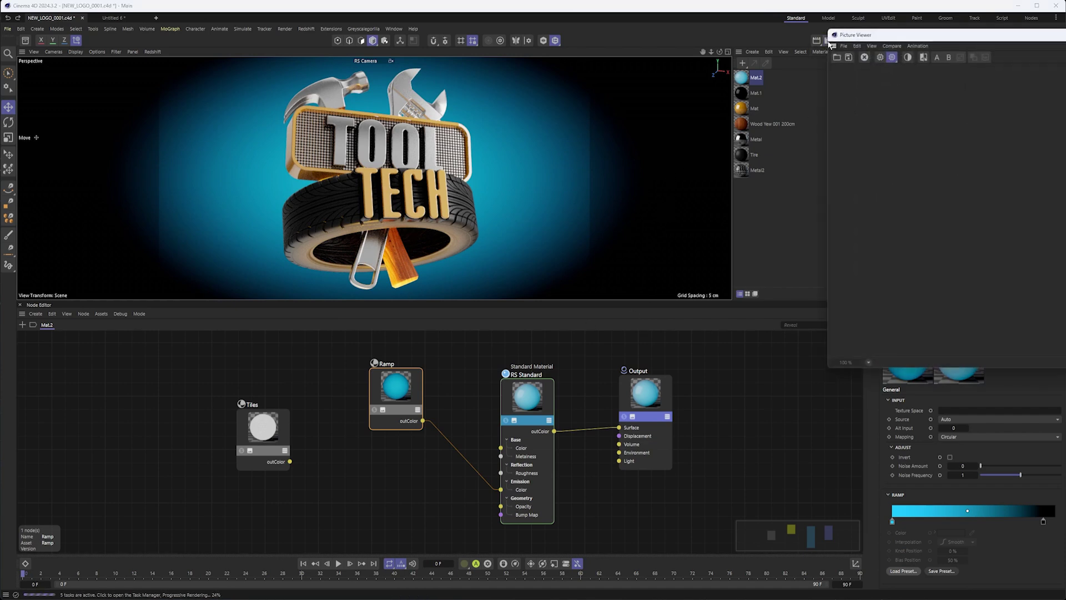
left_click_drag(870, 35, 424, 83)
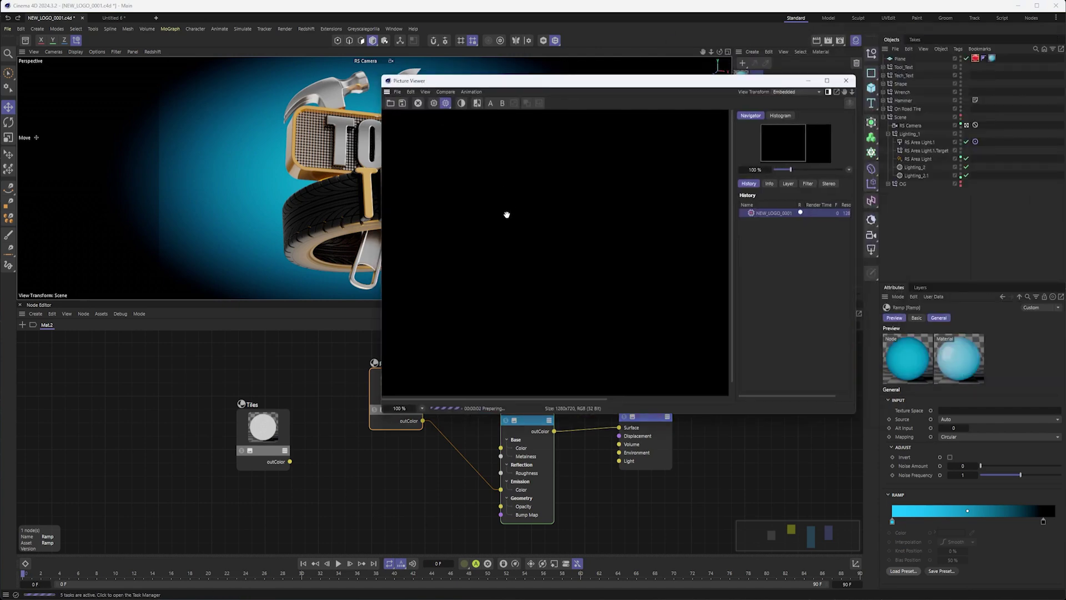
scroll(554, 228, "down", 1)
scroll(554, 232, "down", 1)
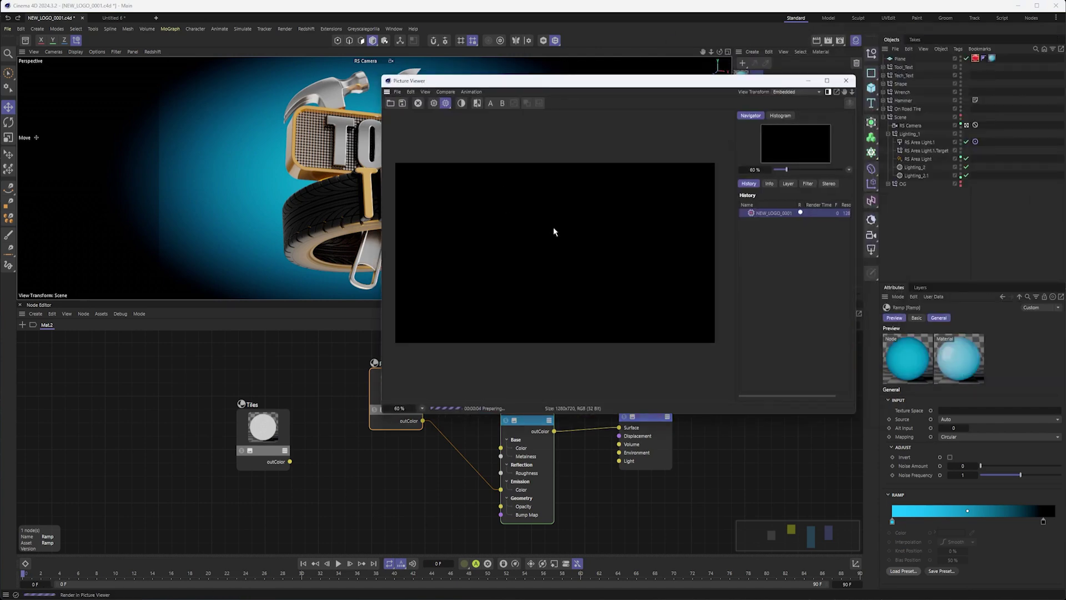
left_click(153, 52)
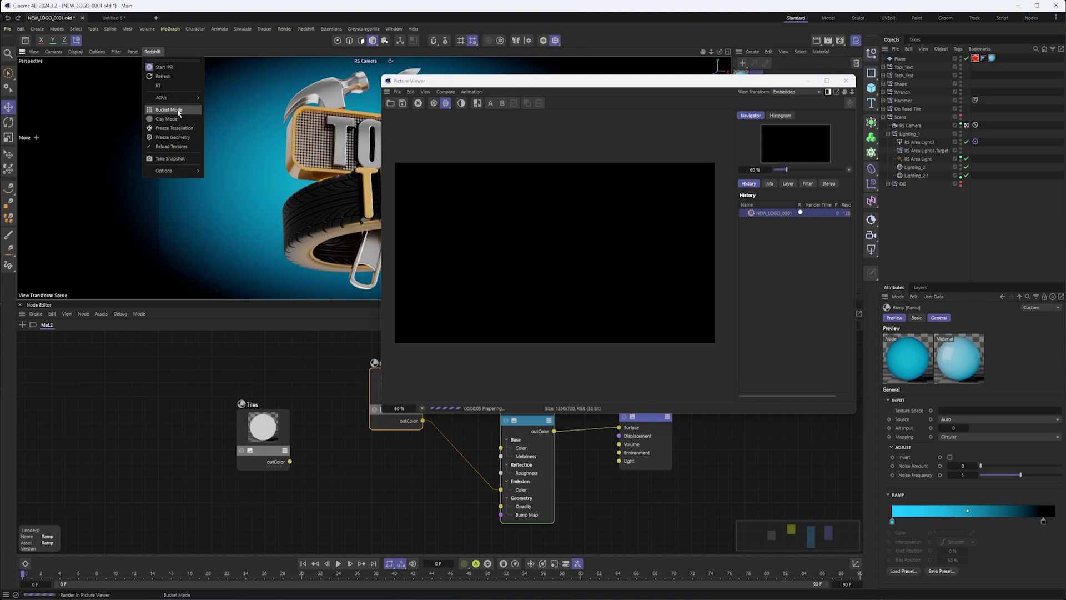
left_click(168, 110)
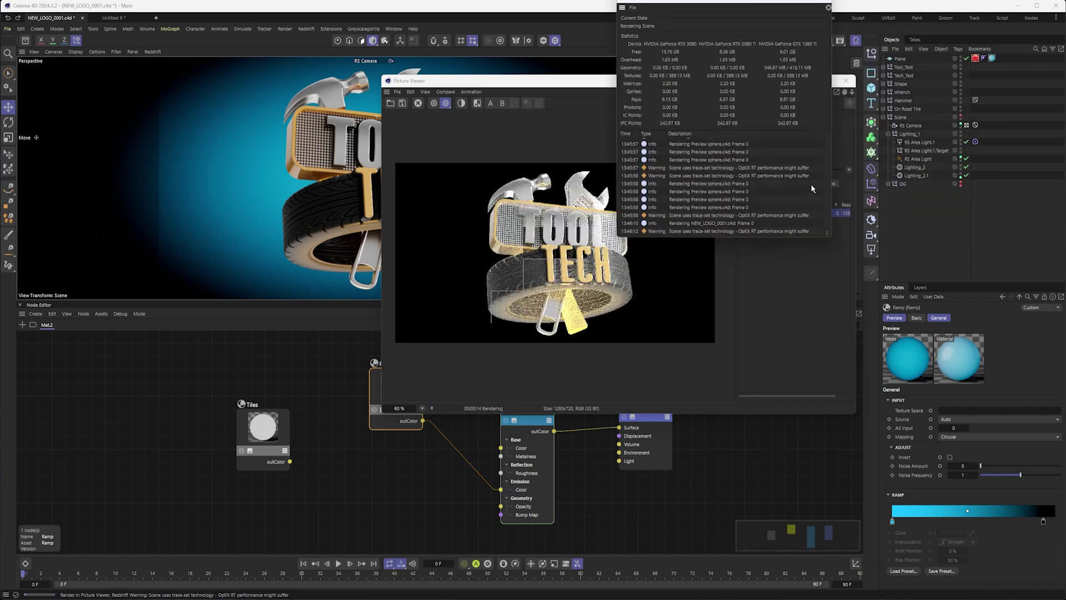
left_click(916, 159)
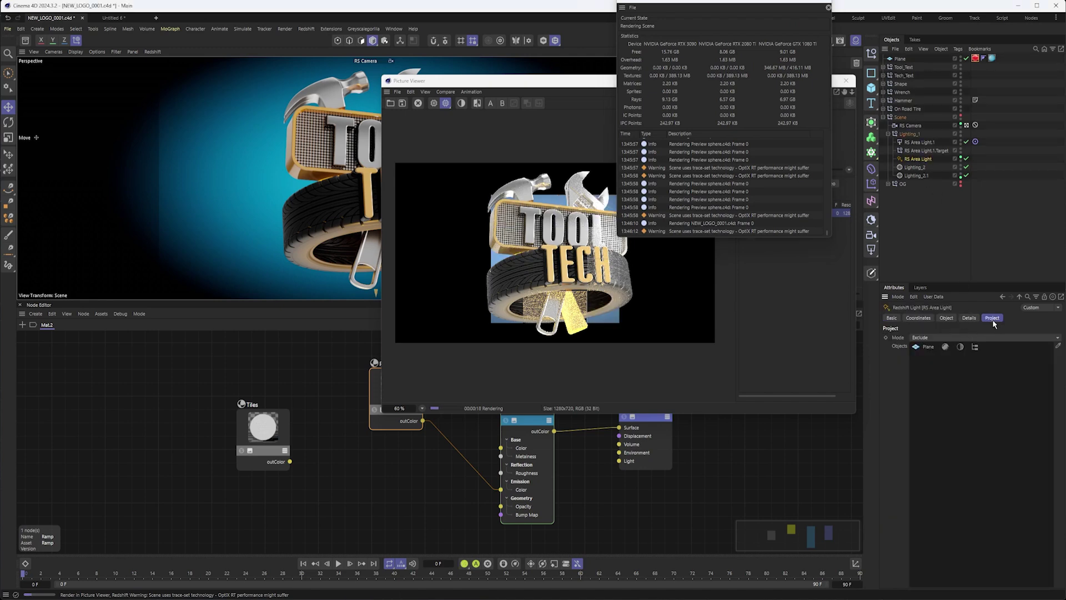
left_click(829, 3)
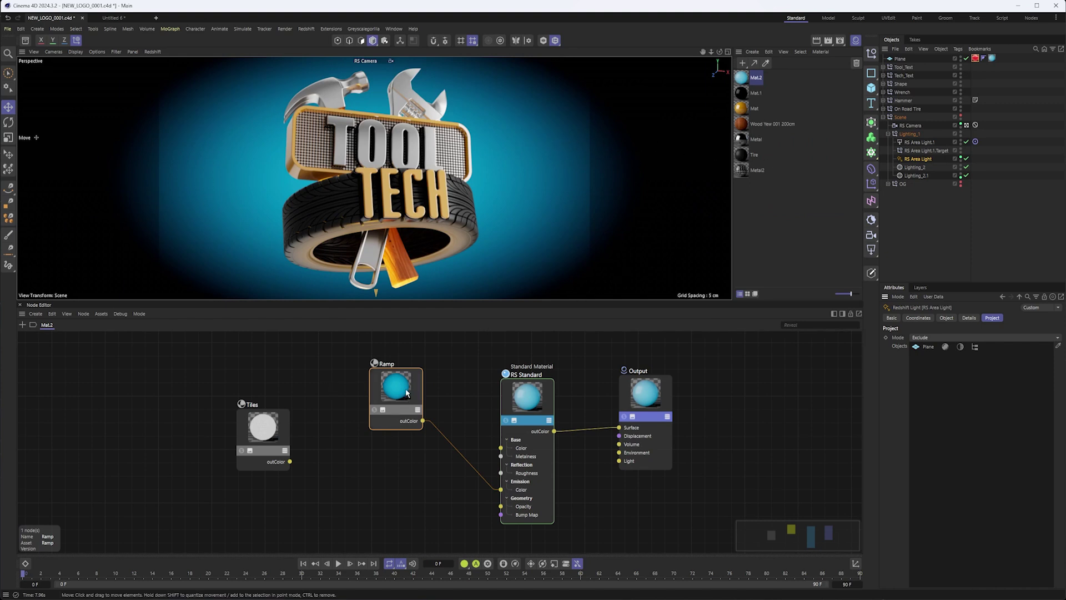
- Arrange the Ramp node above the Tiles node in the Node Editor
left_click_drag(407, 393, 372, 388)
left_click_drag(266, 420, 365, 453)
left_click_drag(372, 395, 370, 385)
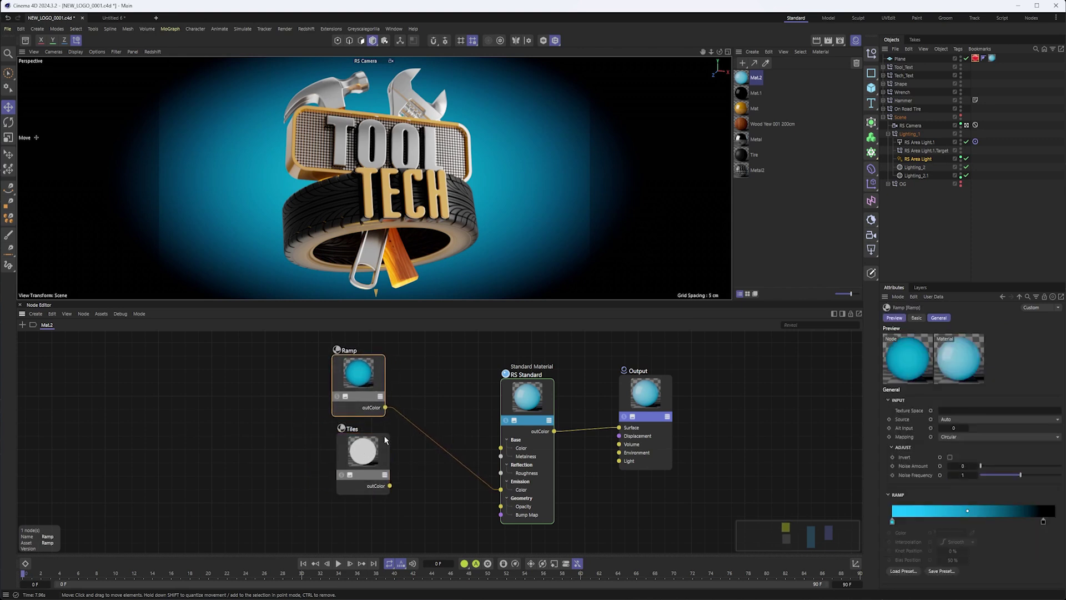
- Add a Color Mix node beside Ramp and connect its output to Emission Color
left_click(23, 324)
type("color mix")
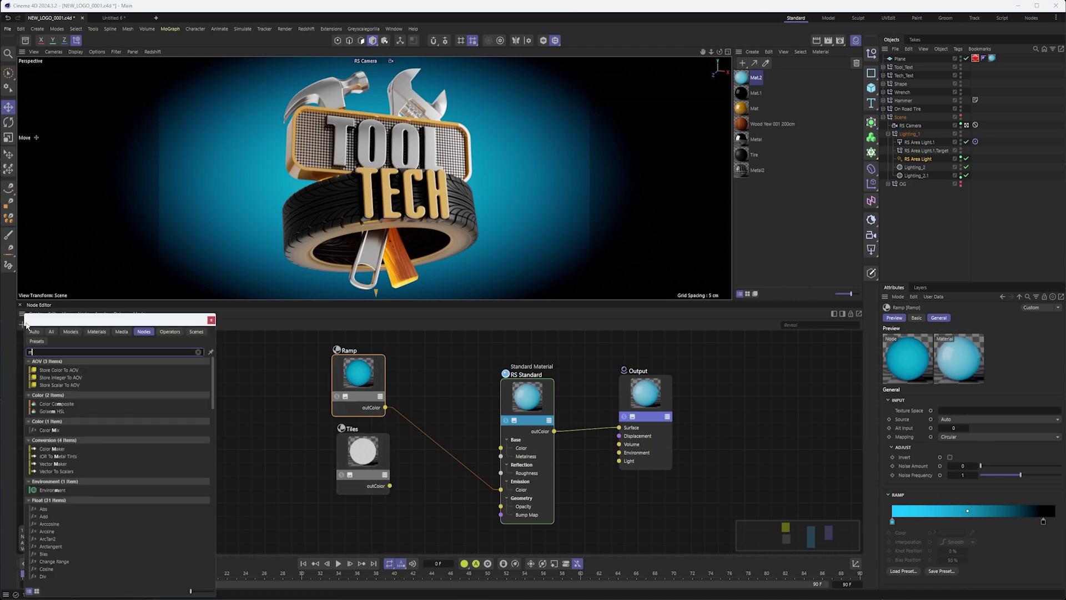
key("Return")
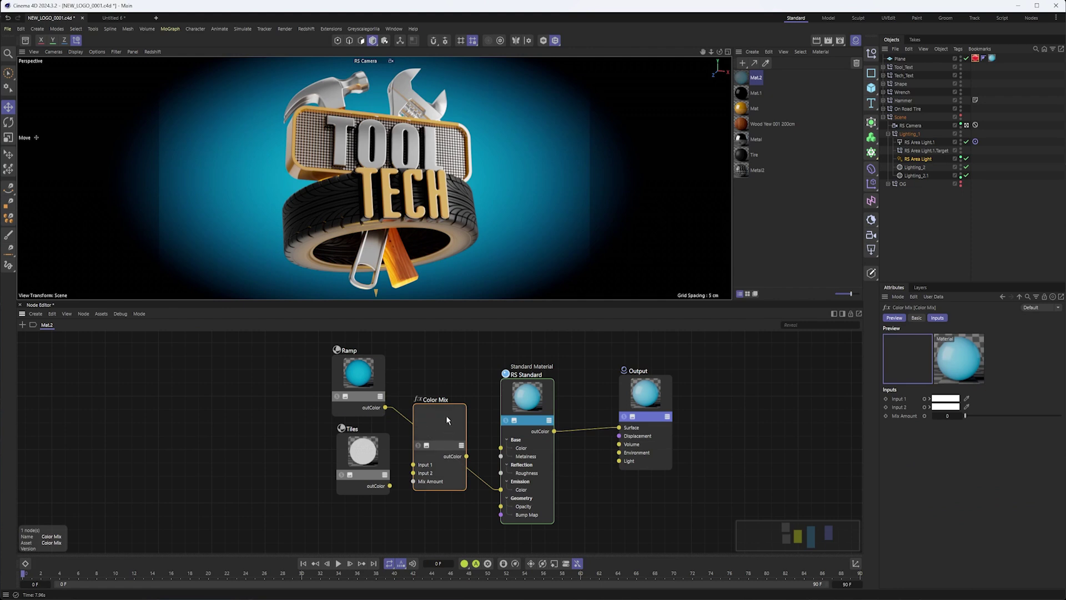
left_click_drag(447, 420, 431, 359)
left_click_drag(450, 395, 501, 491)
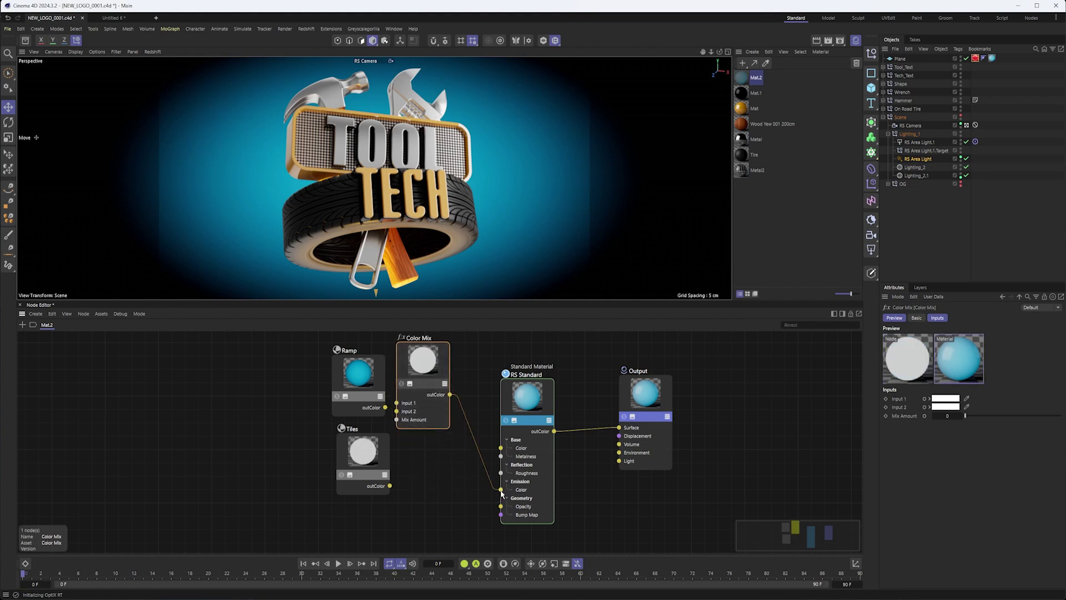
left_click_drag(384, 407, 501, 489)
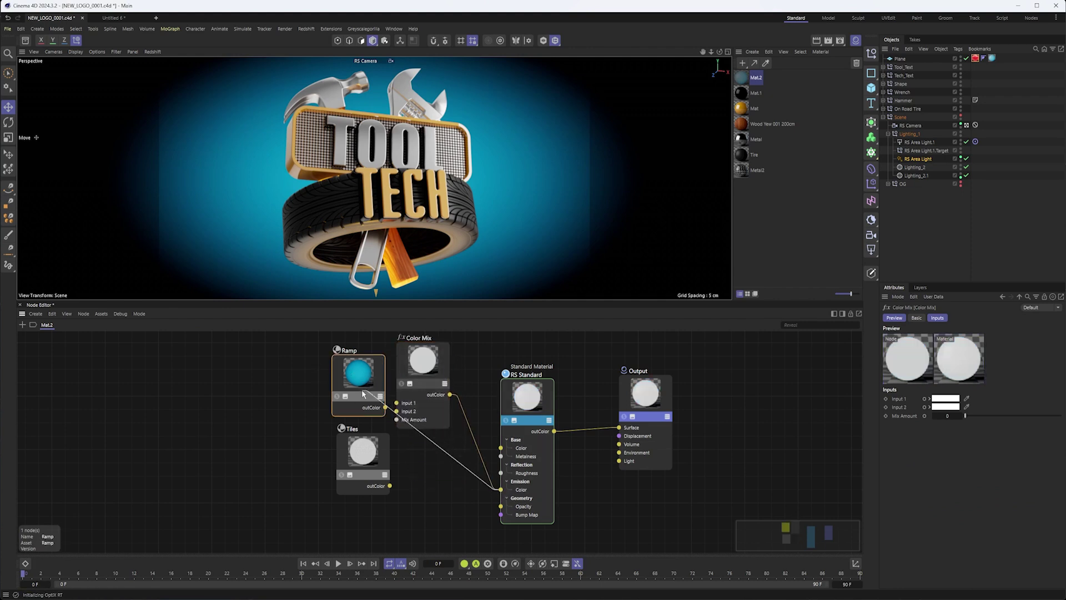
left_click_drag(450, 395, 501, 489)
- Wire Ramp into Color Mix Input 1 and Tiles into Mix Amount
left_click_drag(371, 388, 396, 403)
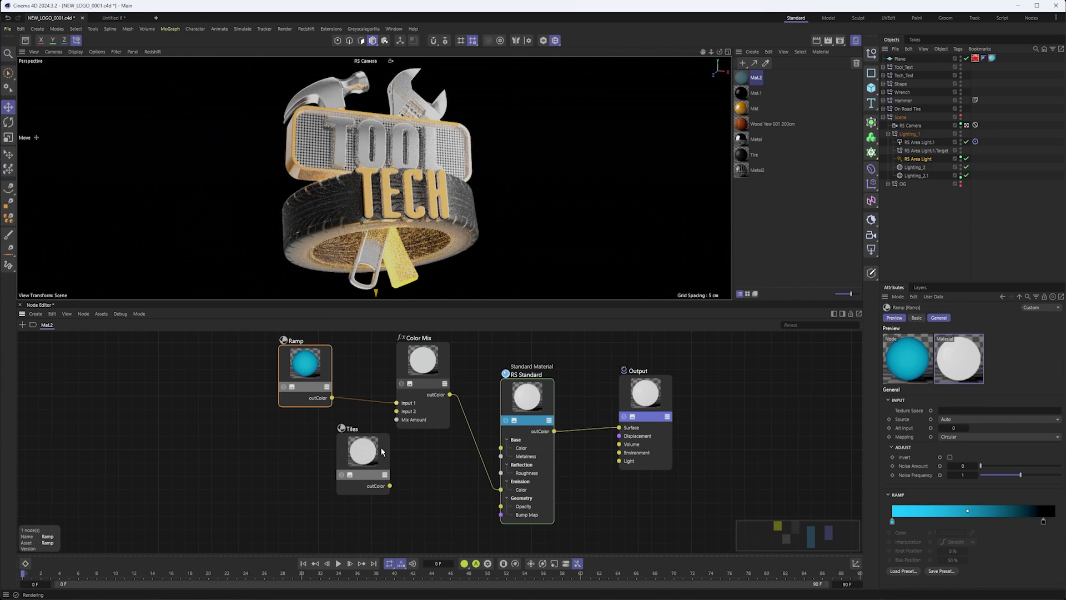
left_click_drag(368, 450, 320, 449)
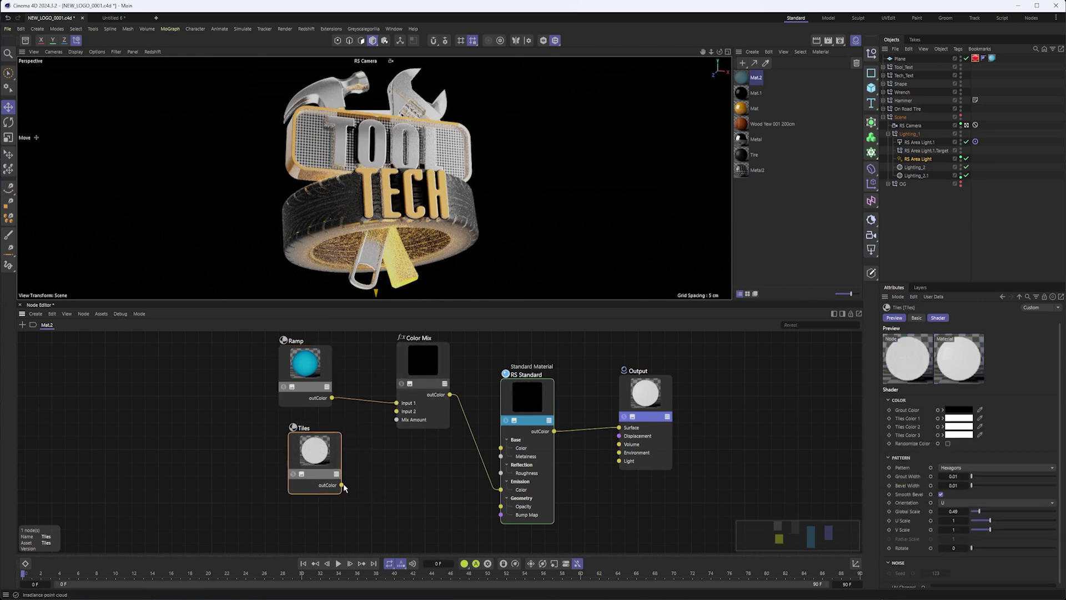
left_click_drag(342, 485, 396, 419)
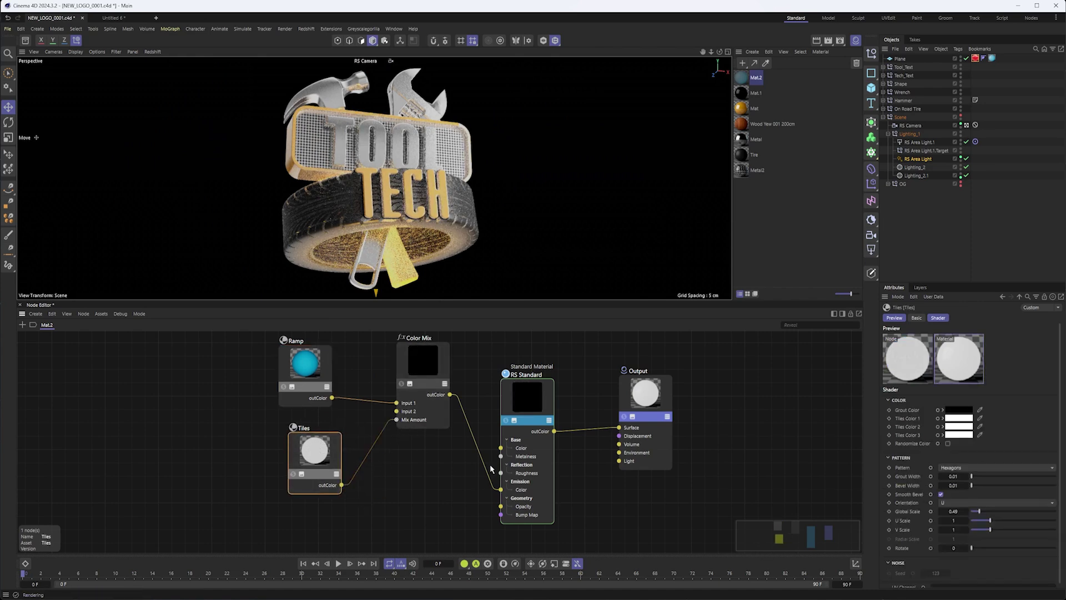
- Toggle Redshift bucket mode for the viewport render and select the Color Mix node
left_click(153, 51)
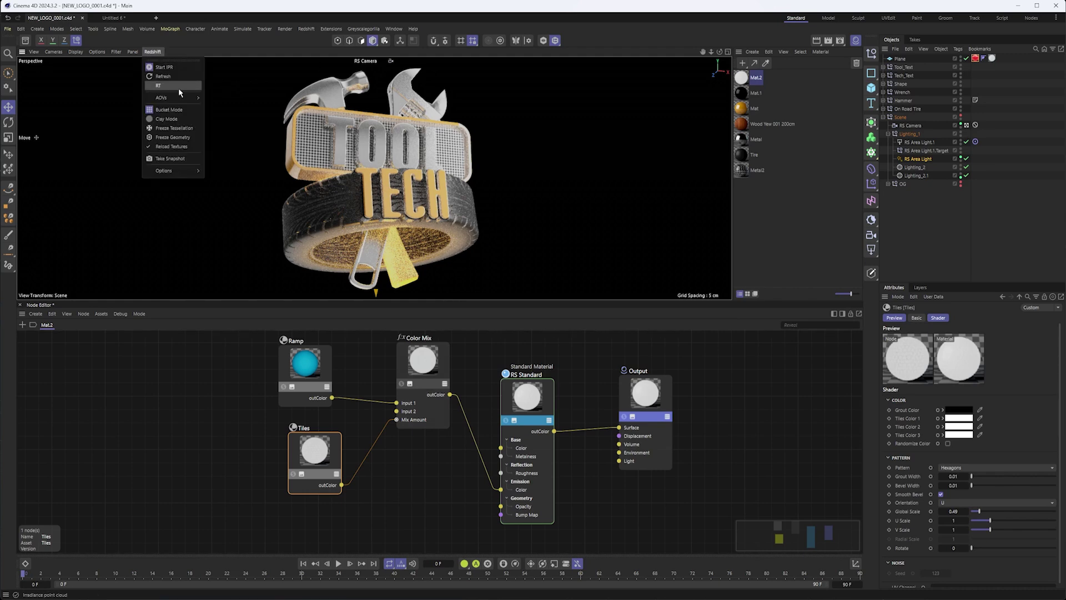
left_click(175, 110)
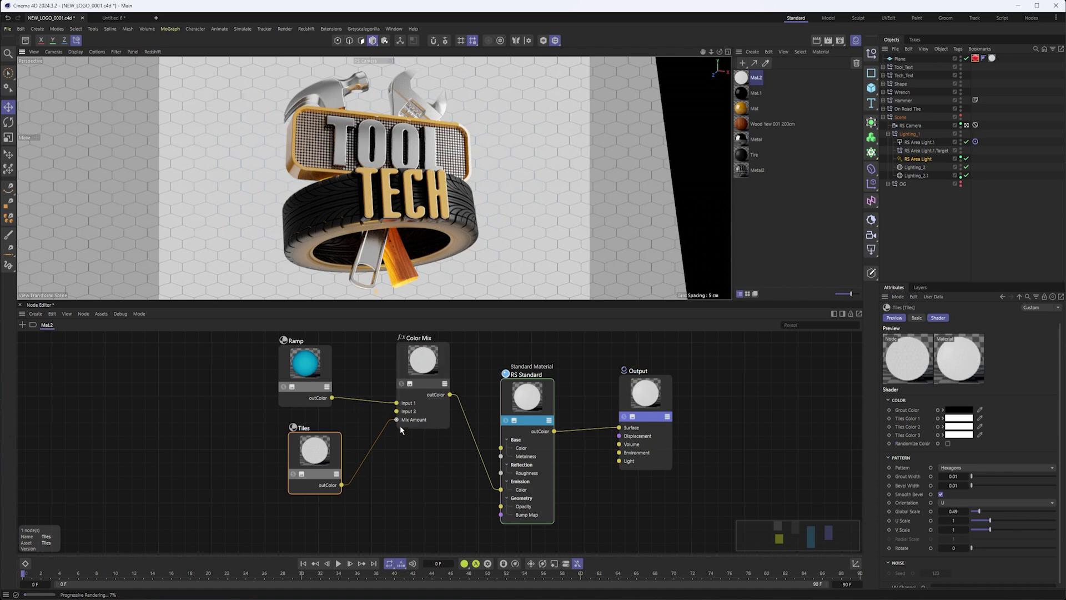
left_click(427, 364)
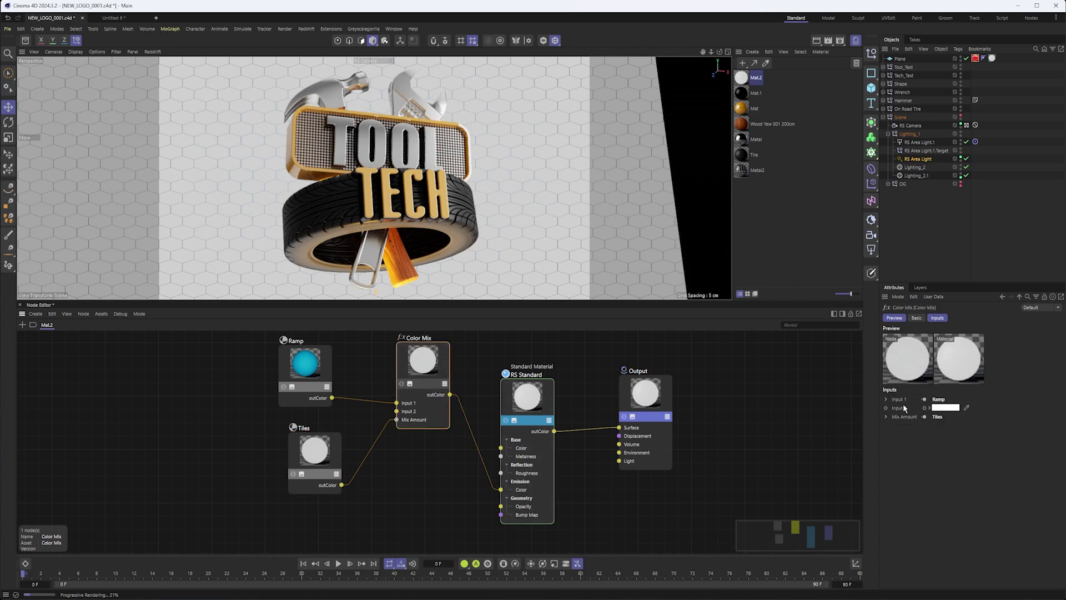
- Set Color Mix Input 2 to black, then connect the Ramp output to Input 2
left_click(945, 407)
left_click_drag(878, 488, 864, 508)
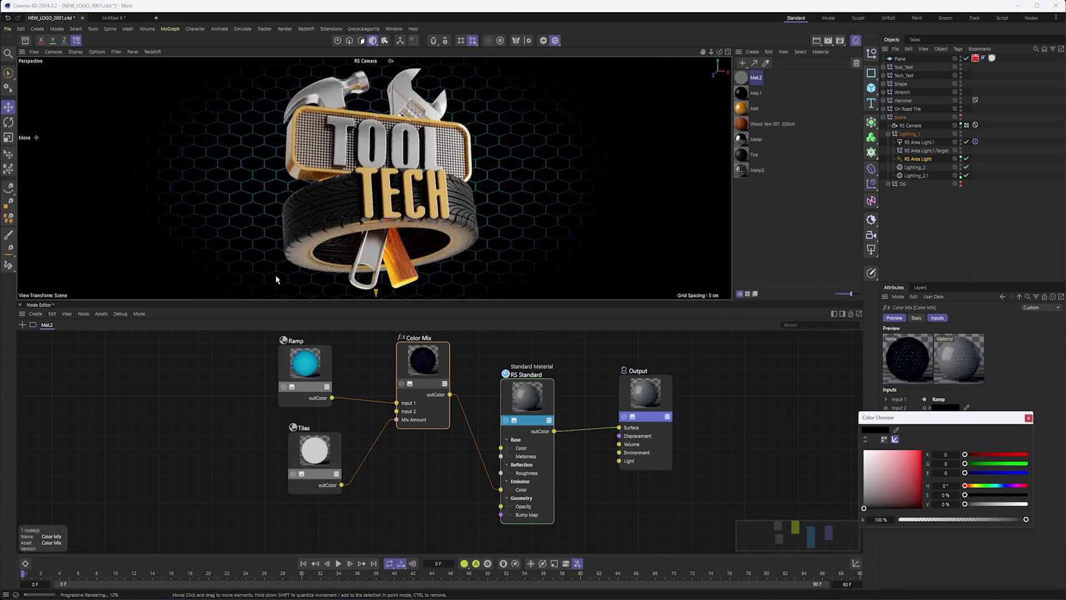
left_click(1028, 418)
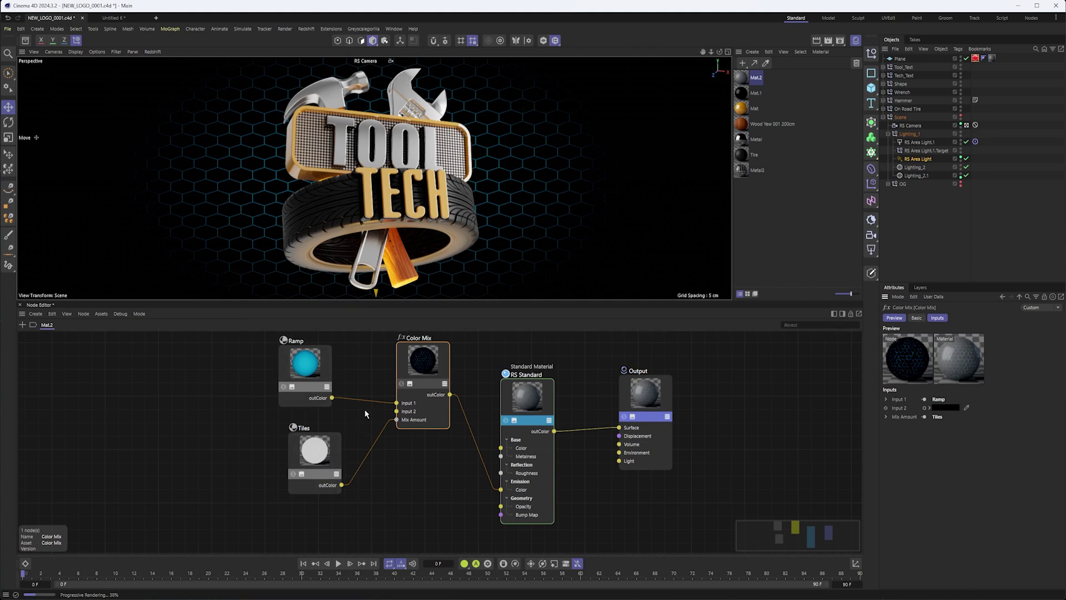
left_click_drag(331, 398, 396, 411)
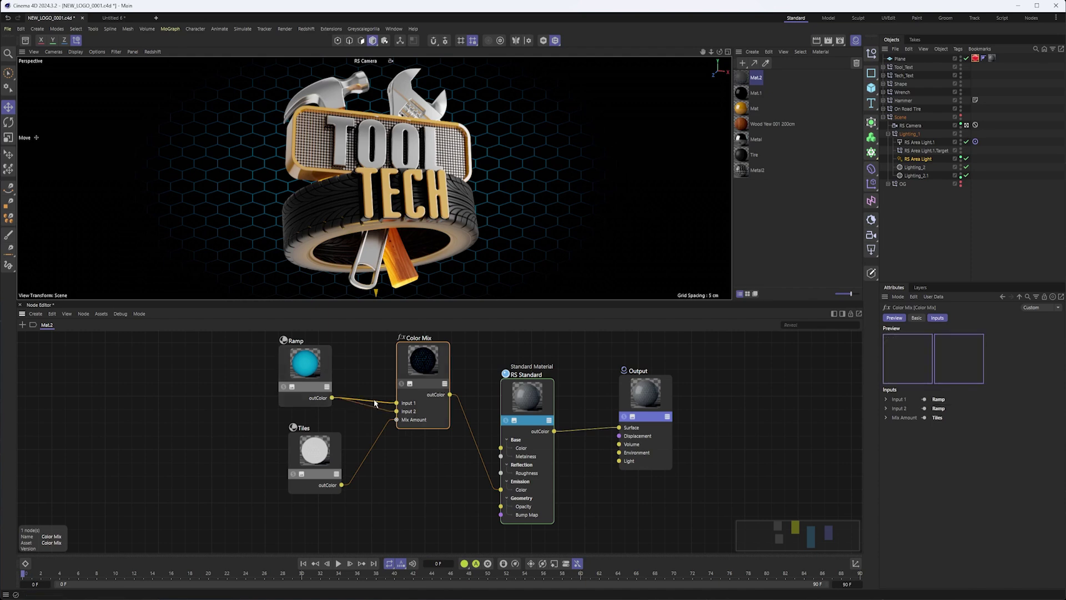
- Feed the Ramp into Color Mix Input 2, make Input 1 black, and reposition the Tiles and Color Mix nodes
left_click(357, 423)
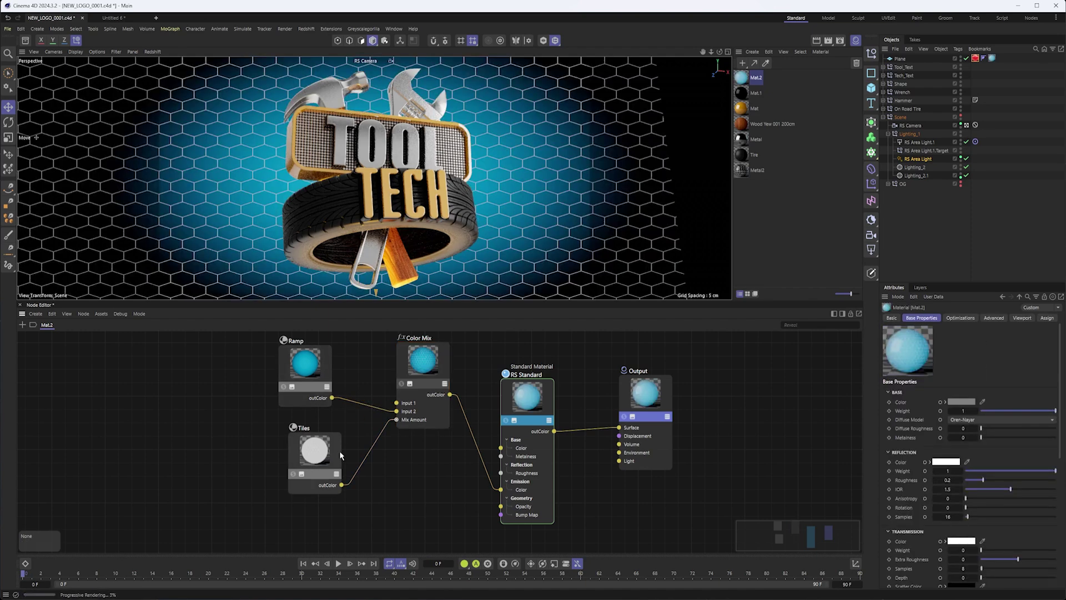
left_click(405, 375)
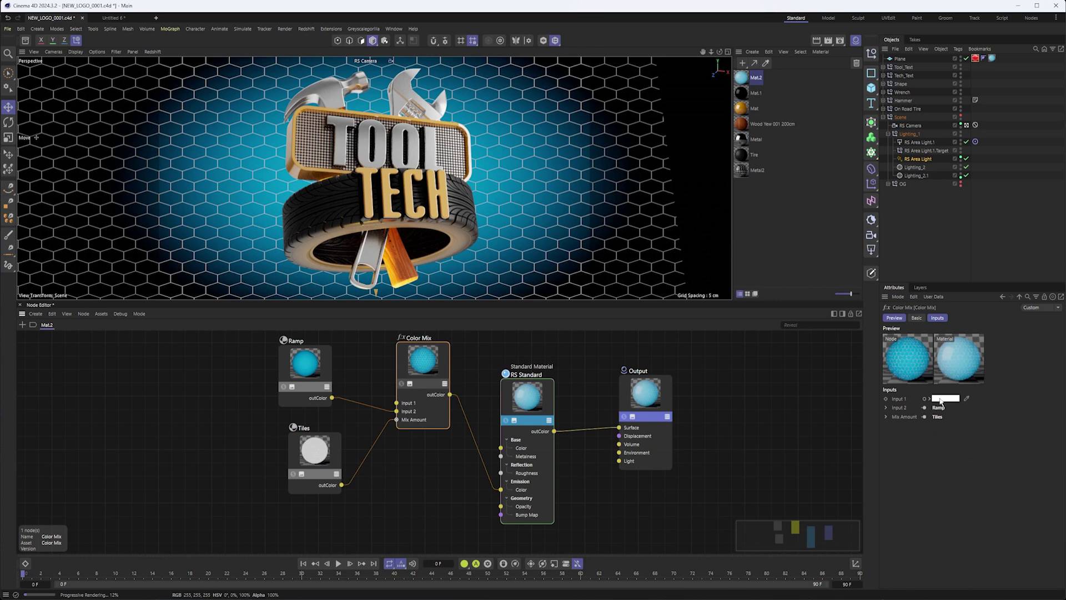
left_click(945, 398)
left_click_drag(881, 456, 882, 498)
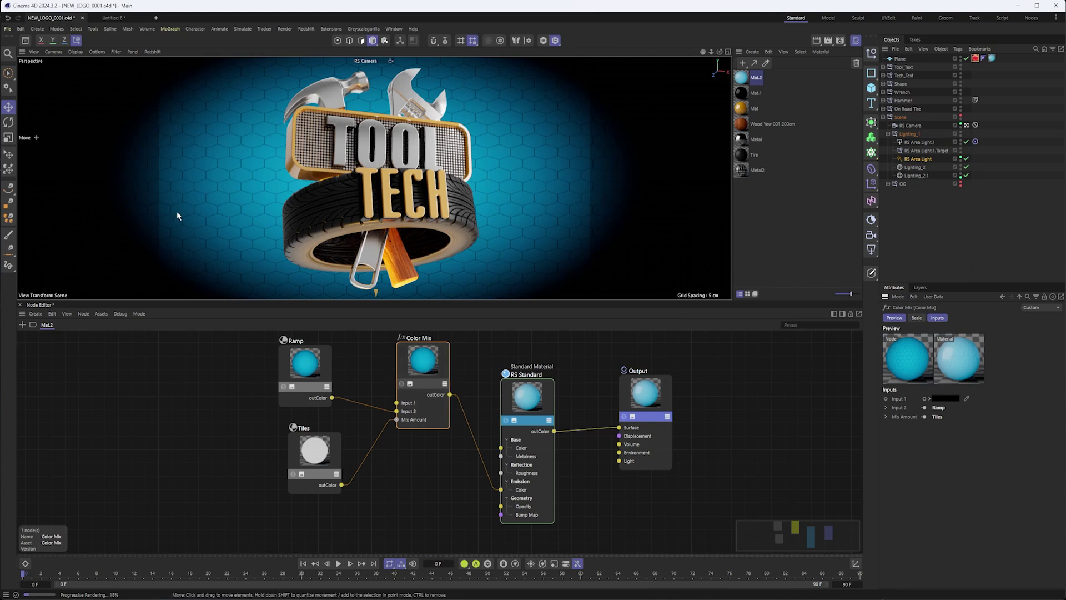
left_click_drag(320, 451, 299, 441)
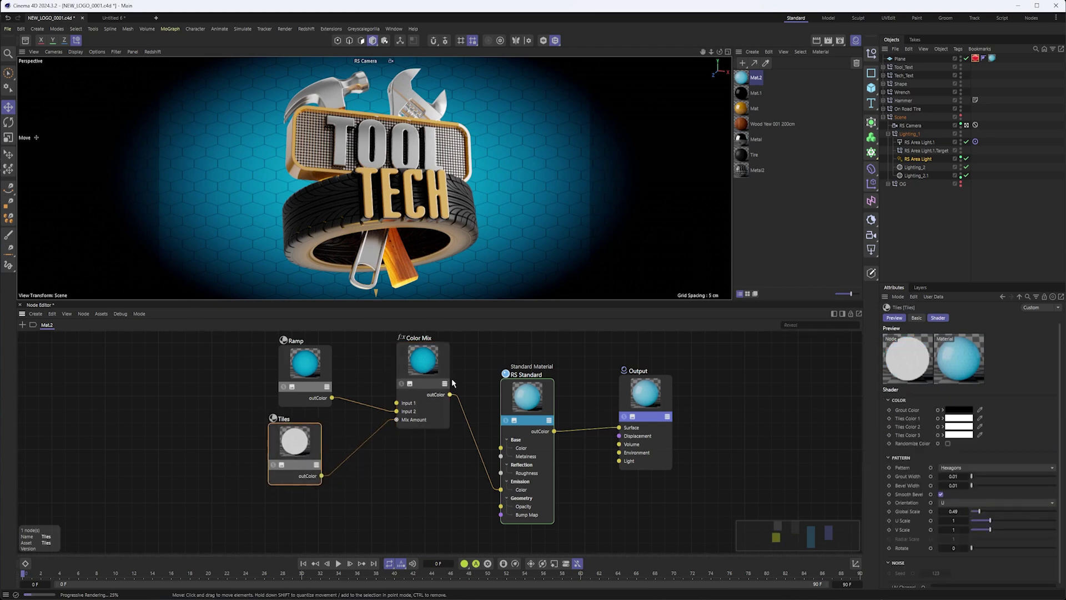
left_click_drag(431, 362, 426, 371)
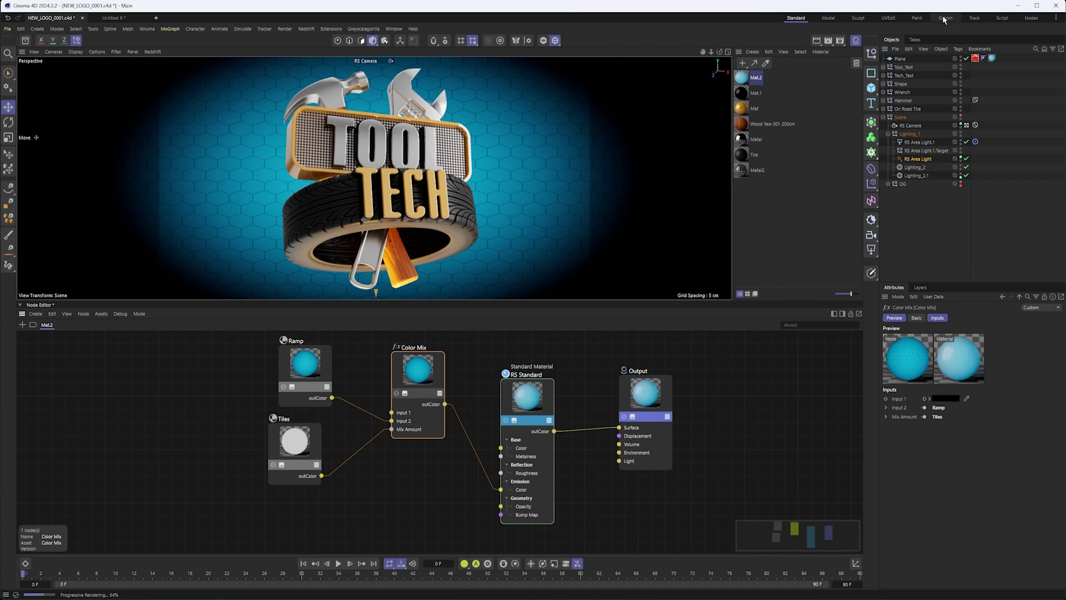
left_click(900, 58)
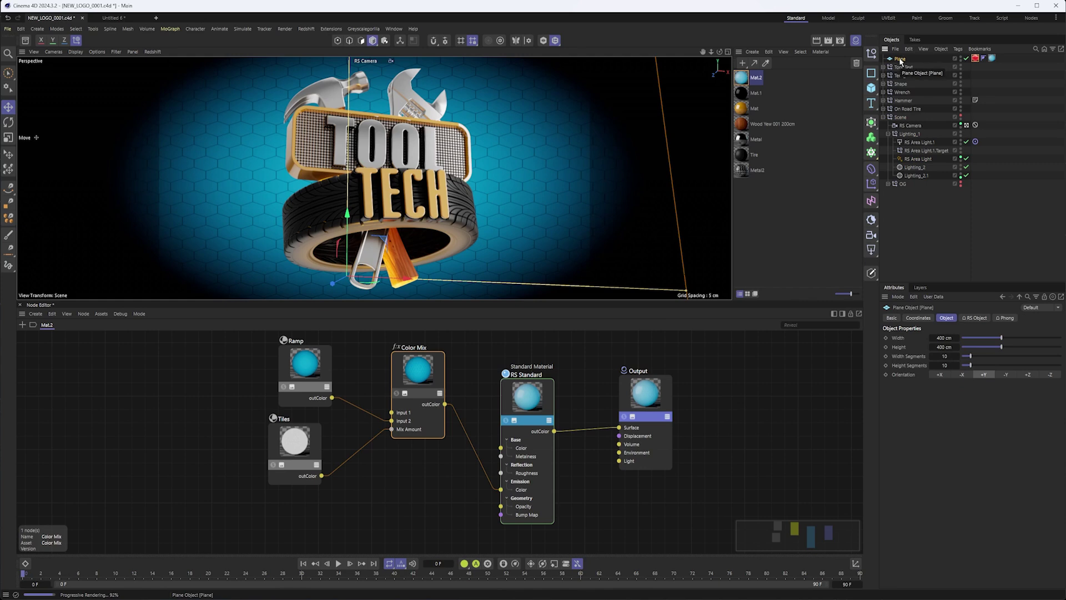
left_click(976, 58)
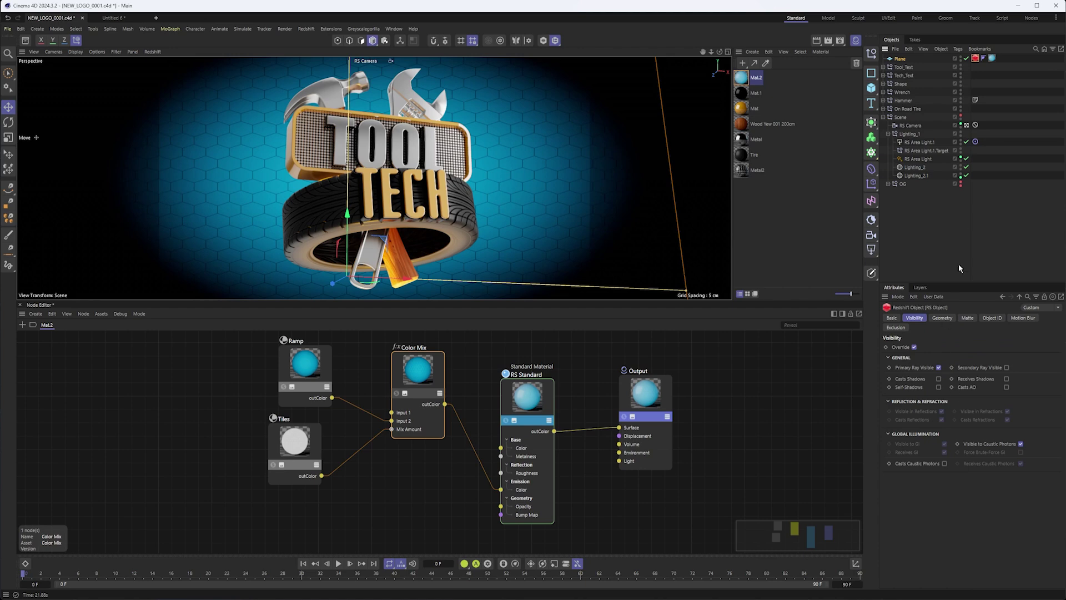
left_click(918, 142)
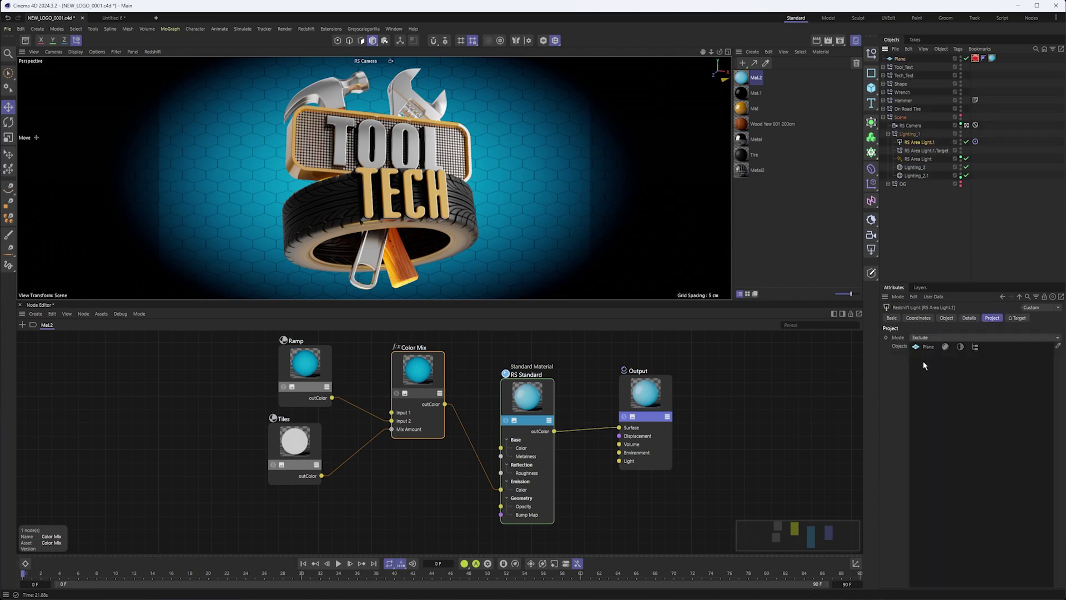
left_click(992, 58)
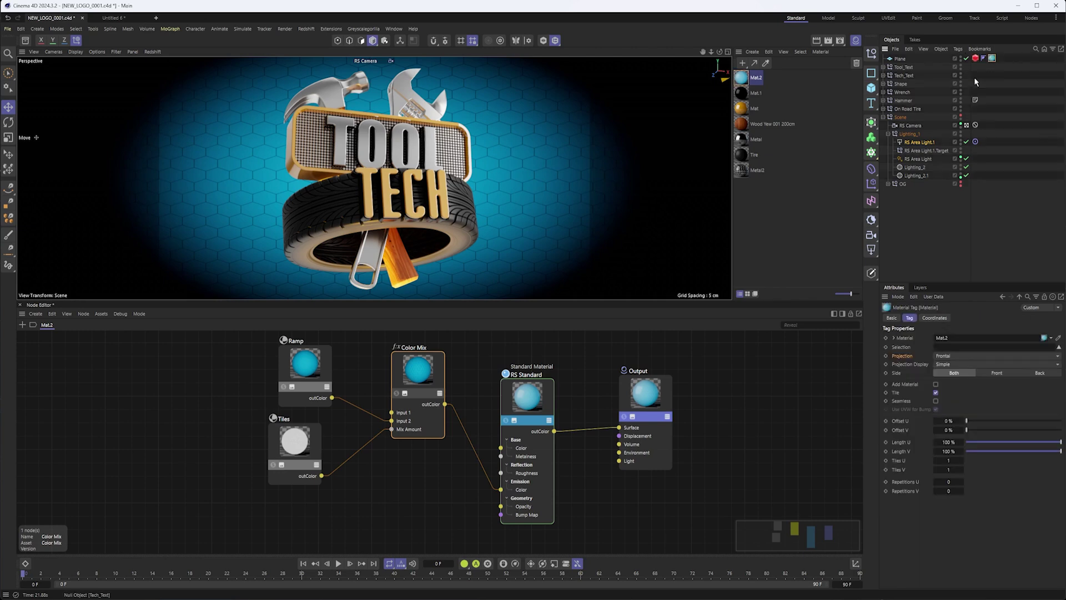